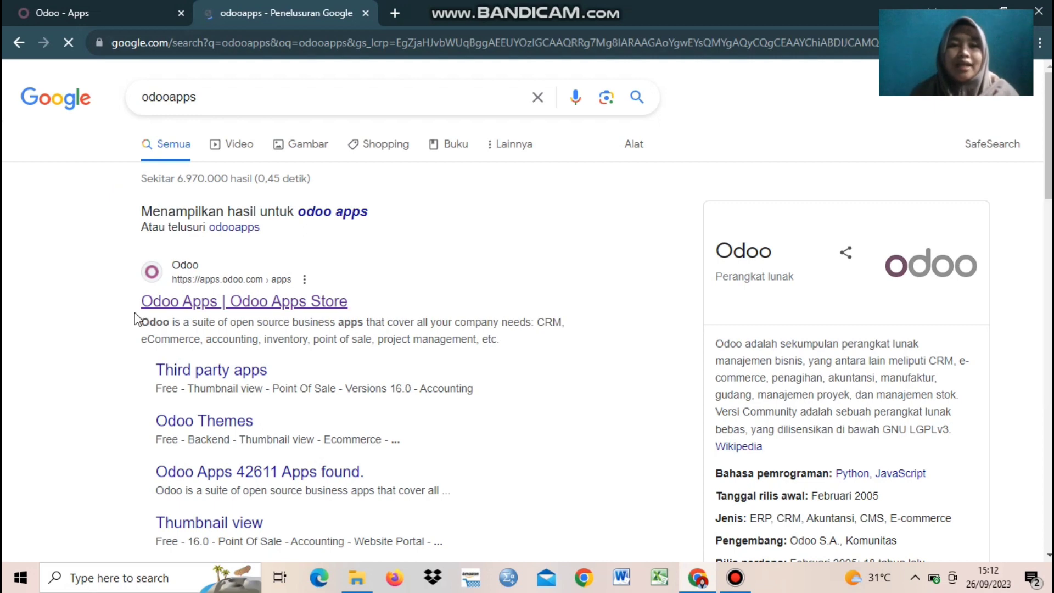
Step: Open the Odoo Apps Store from the search results
{"action": "left_click", "coordinate": [170, 302]}
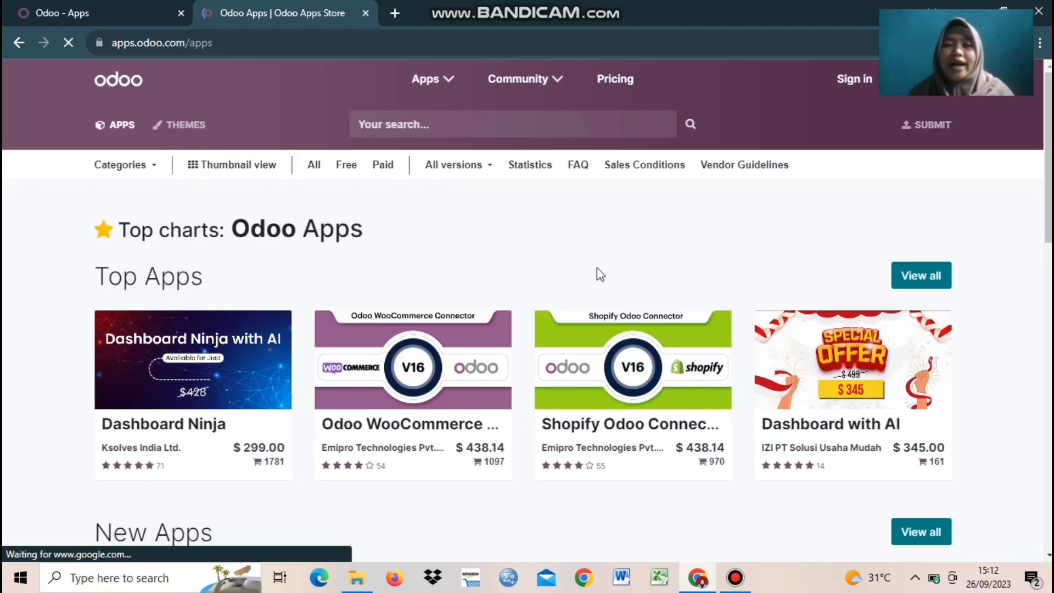
{"action": "scroll", "coordinate": [599, 274], "scroll_direction": "down", "scroll_amount": 7}
{"action": "scroll", "coordinate": [614, 270], "scroll_direction": "up", "scroll_amount": 7}
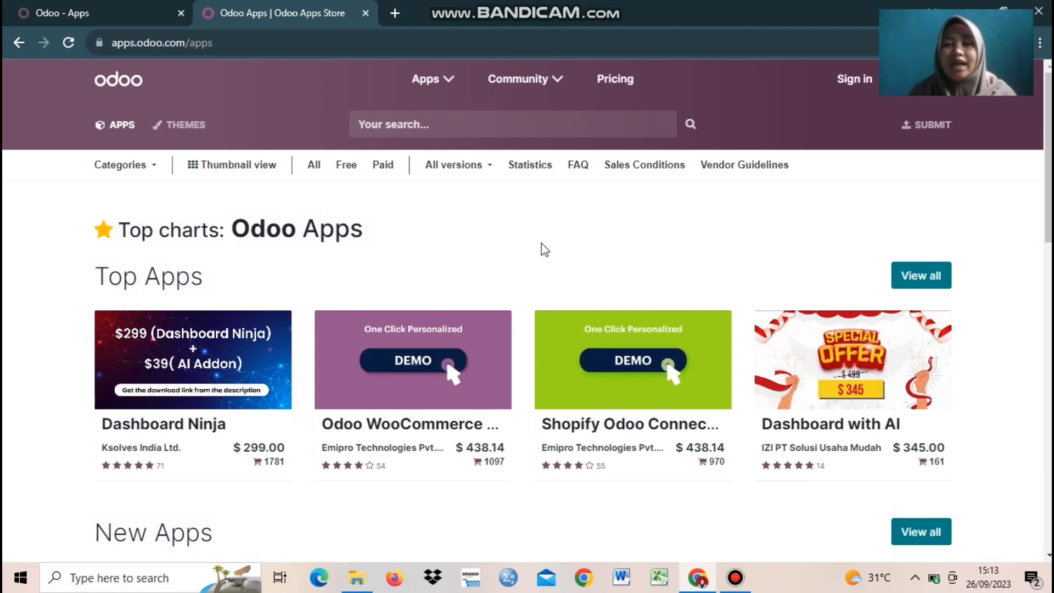
Step: Search the store for 'acc', filter to free apps, and open Odoo 16 Accounting
{"action": "left_click", "coordinate": [406, 125]}
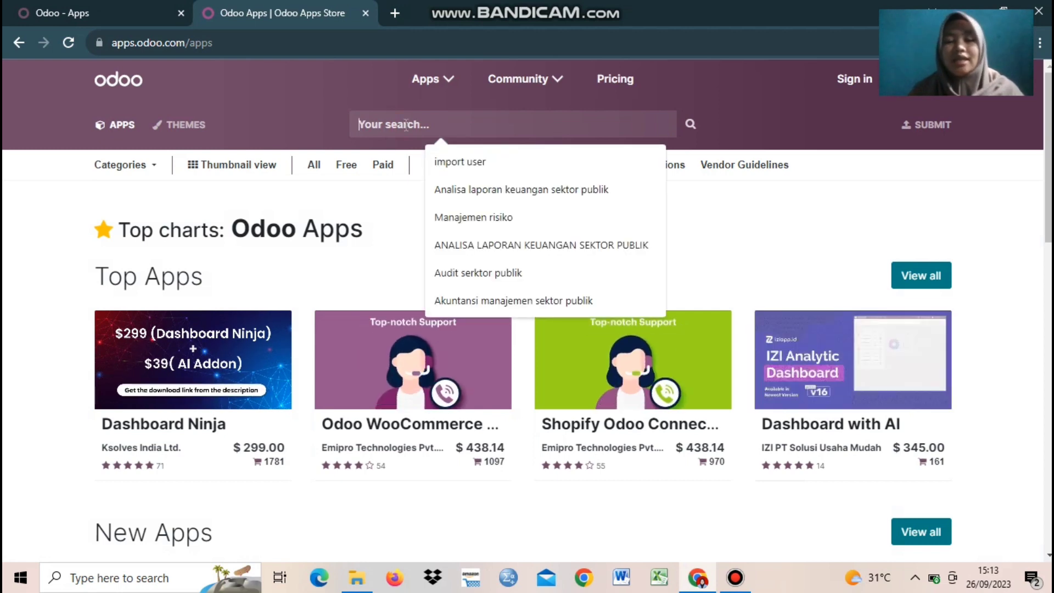
{"action": "type", "text": "acc"}
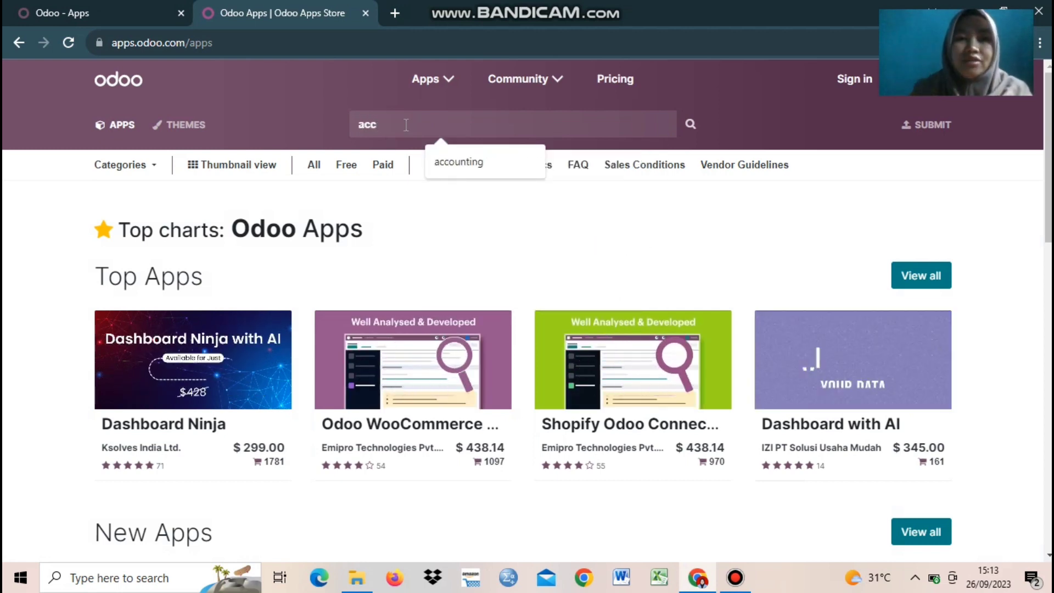
{"action": "left_click", "coordinate": [470, 169]}
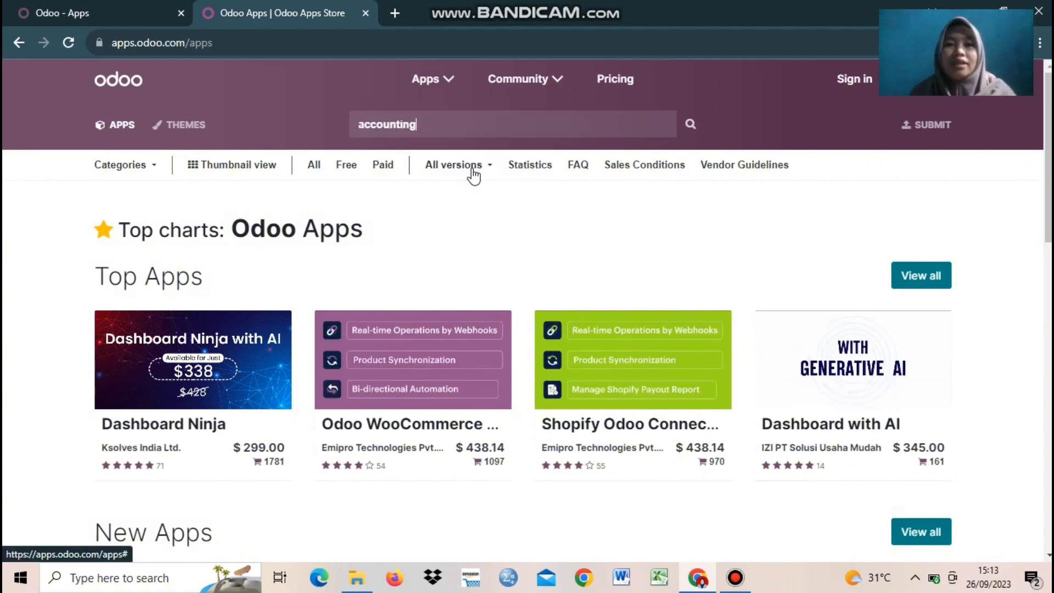
{"action": "left_click", "coordinate": [347, 170]}
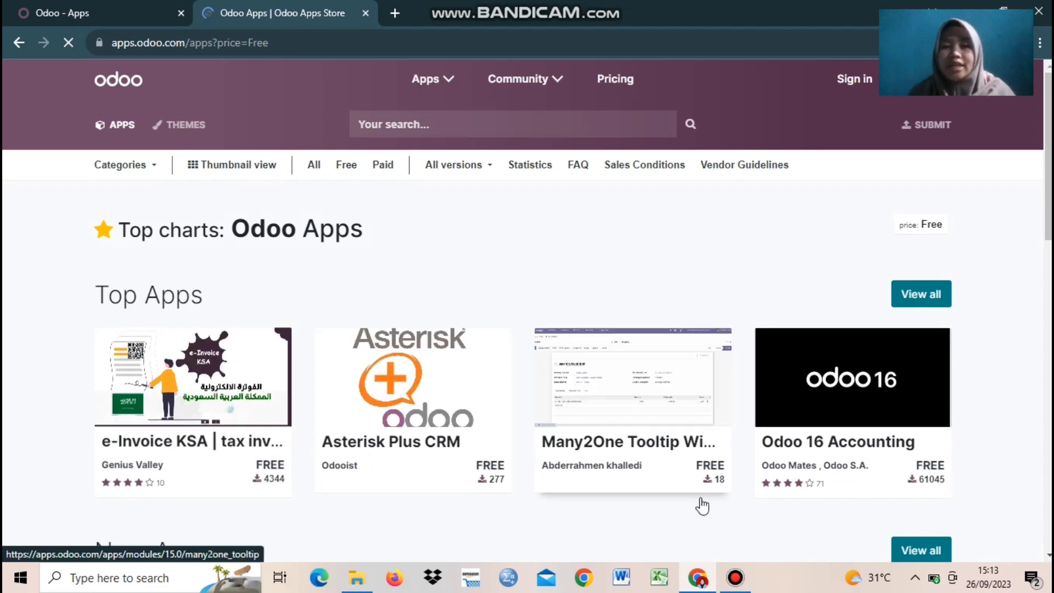
{"action": "left_click", "coordinate": [837, 448]}
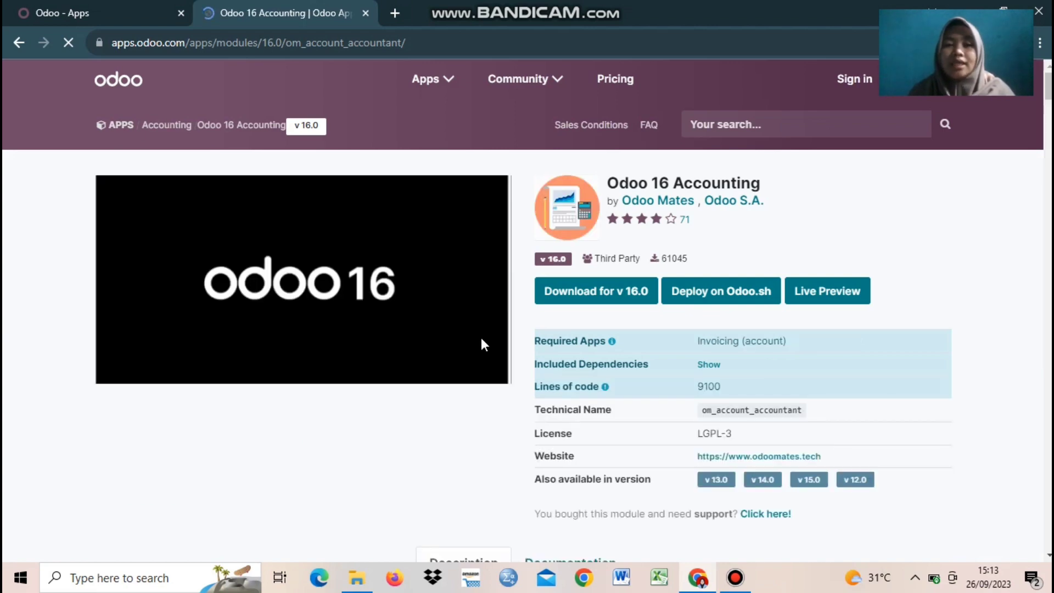
Step: Download the Odoo 16 Accounting module zip for version 16.0
{"action": "left_click", "coordinate": [580, 297]}
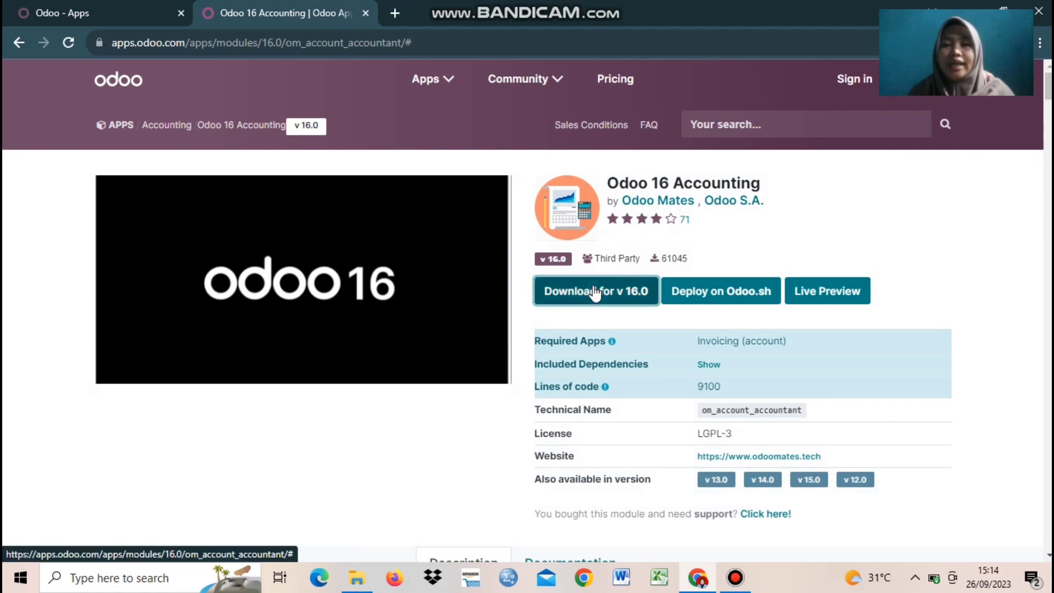
{"action": "left_click", "coordinate": [585, 274]}
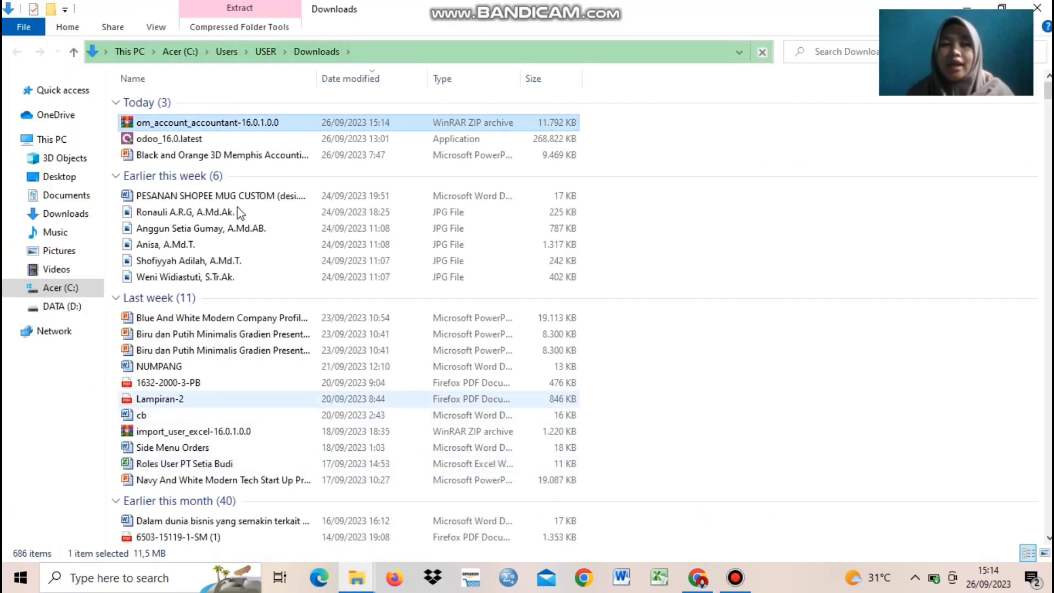
Step: Open om_account_accountant-16.0.1.0.0.zip in WinRAR and select all nine module folders
{"action": "left_click", "coordinate": [164, 124]}
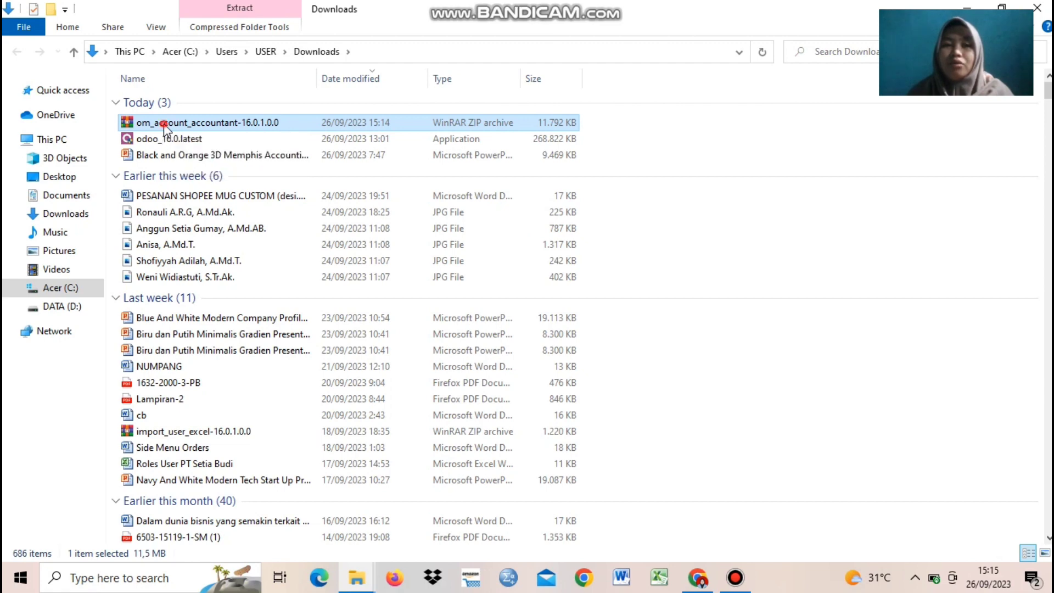
{"action": "double_click", "coordinate": [163, 123]}
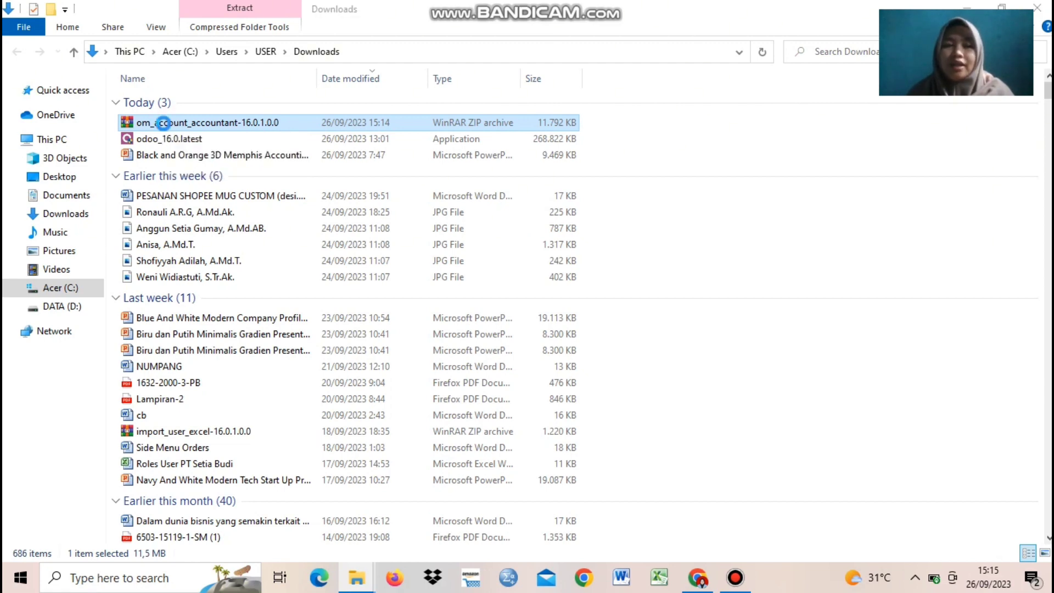
{"action": "left_click_drag", "start_coordinate": [234, 308], "coordinate": [67, 146]}
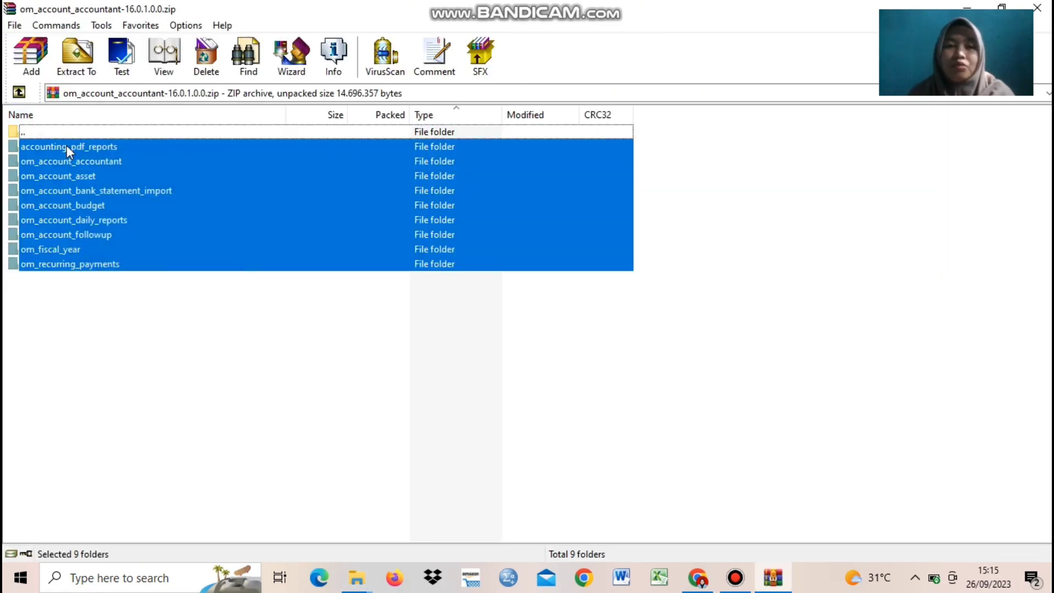
Step: Bring up WinRAR's Extract To path and options for the nine selected folders
{"action": "left_click", "coordinate": [93, 73]}
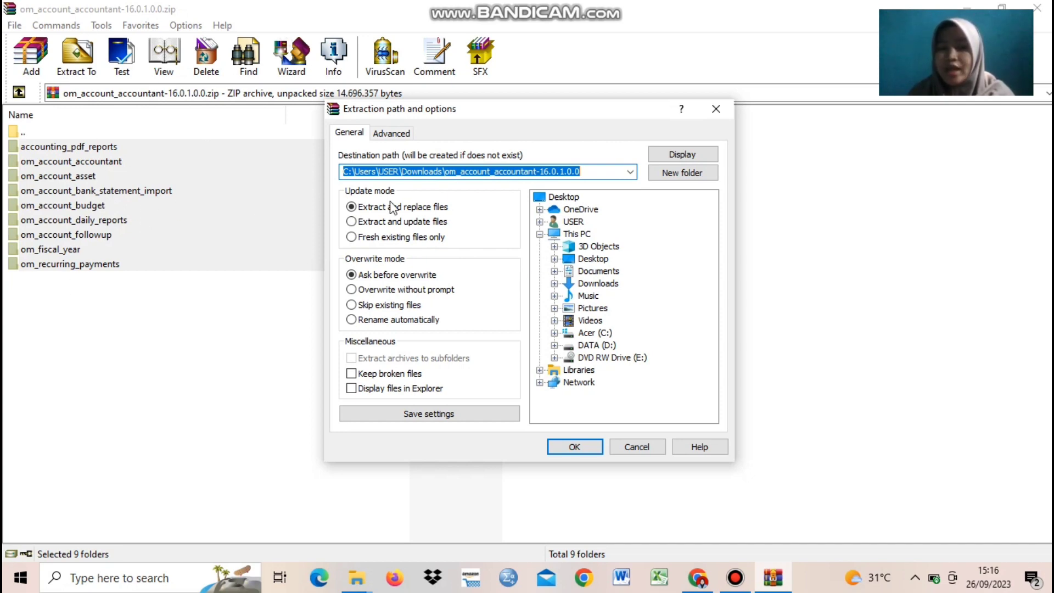
Step: Extract the module folders to D:\Odoo 16\server\odoo\addons, browsing through the folder tree
{"action": "left_click", "coordinate": [553, 346]}
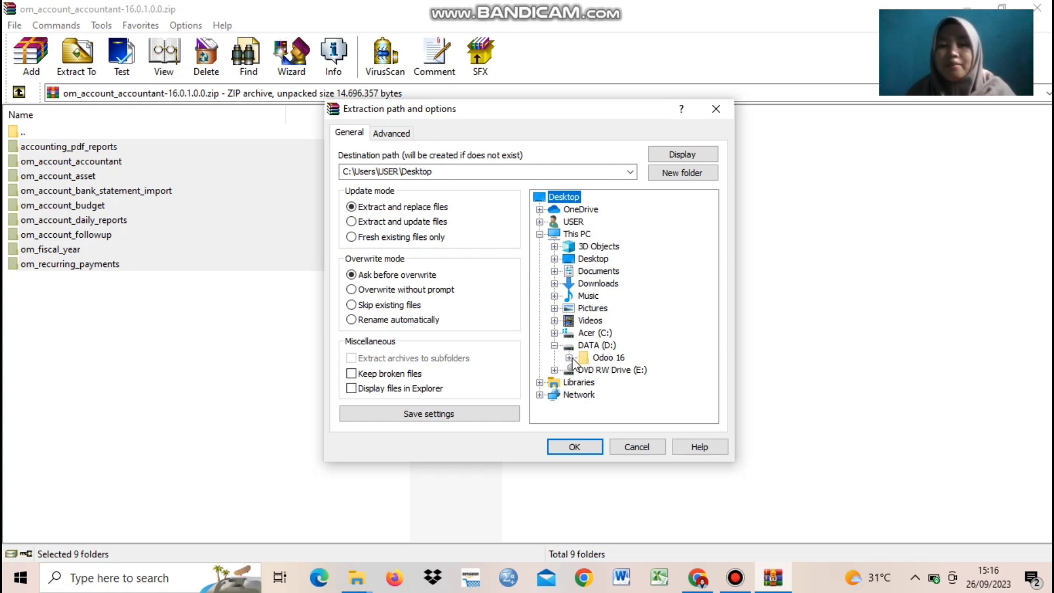
{"action": "left_click", "coordinate": [570, 357]}
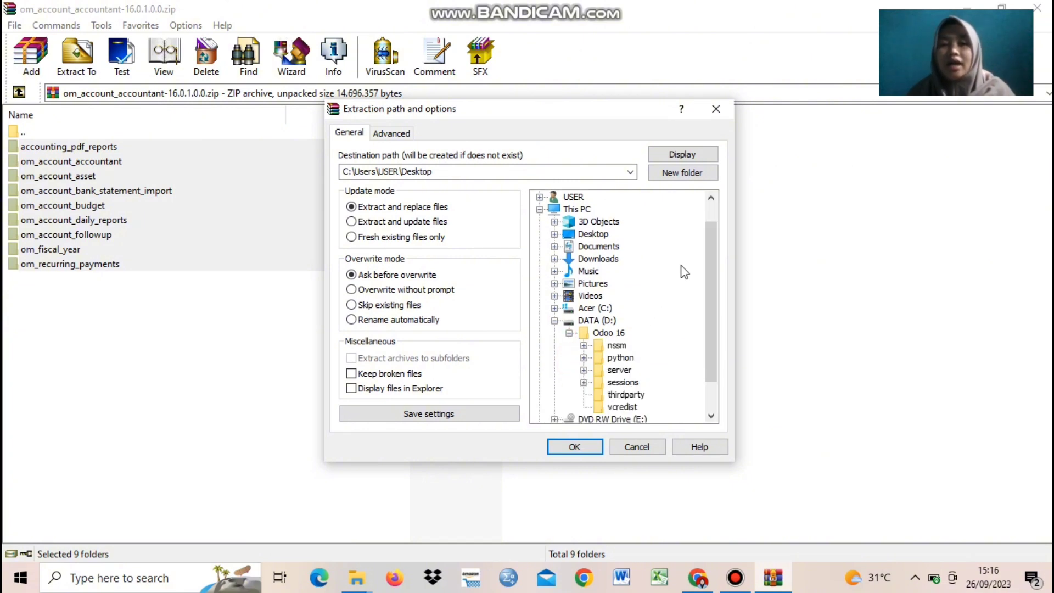
{"action": "scroll", "coordinate": [716, 247], "scroll_direction": "down", "scroll_amount": 1}
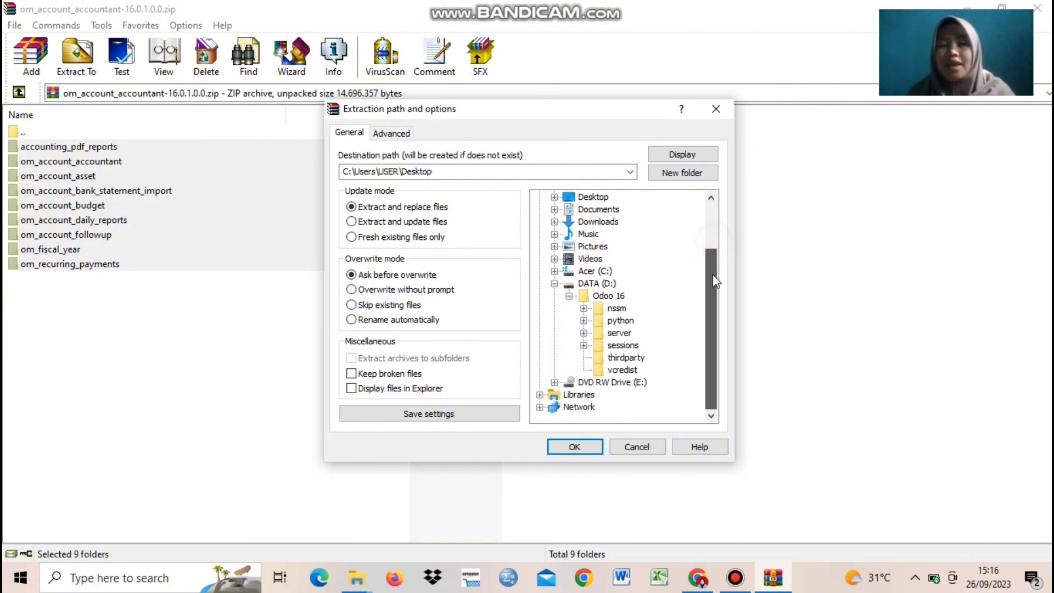
{"action": "left_click", "coordinate": [583, 332]}
{"action": "left_click_drag", "start_coordinate": [707, 275], "coordinate": [709, 304]}
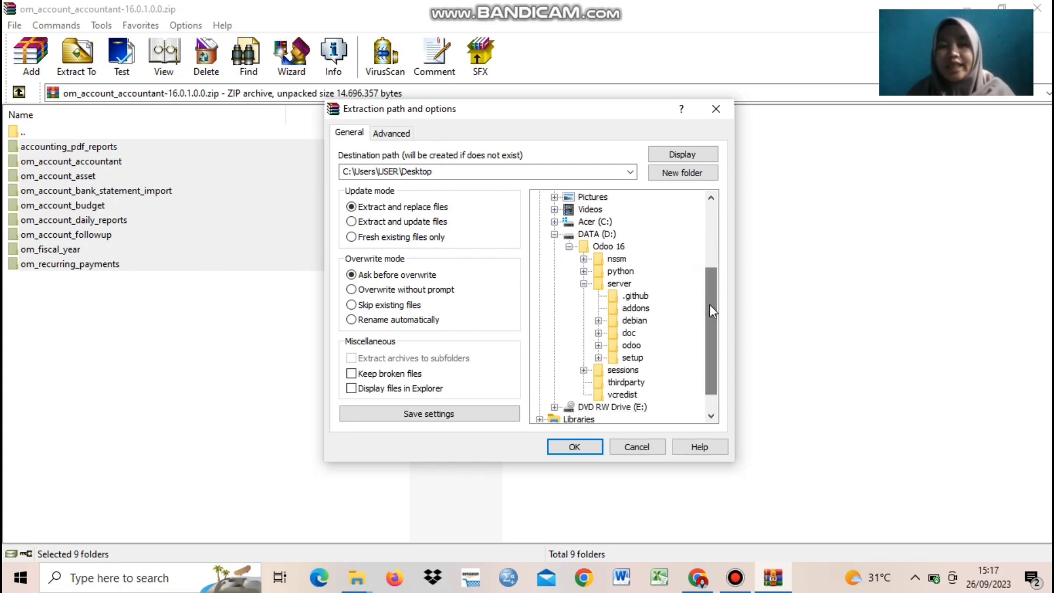
{"action": "left_click", "coordinate": [598, 345]}
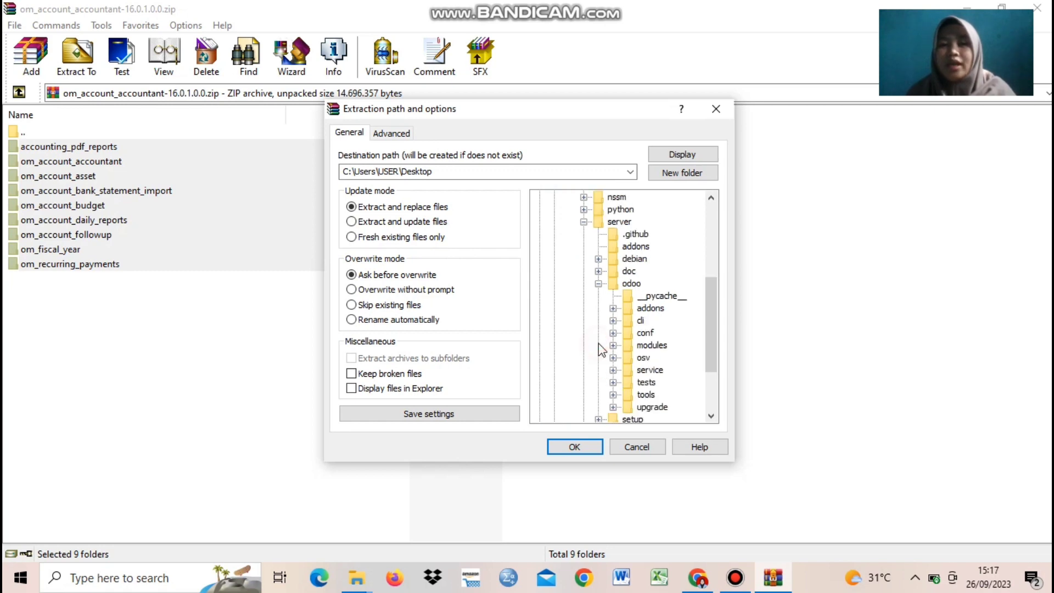
{"action": "left_click_drag", "start_coordinate": [706, 308], "coordinate": [707, 332]}
{"action": "left_click", "coordinate": [636, 260]}
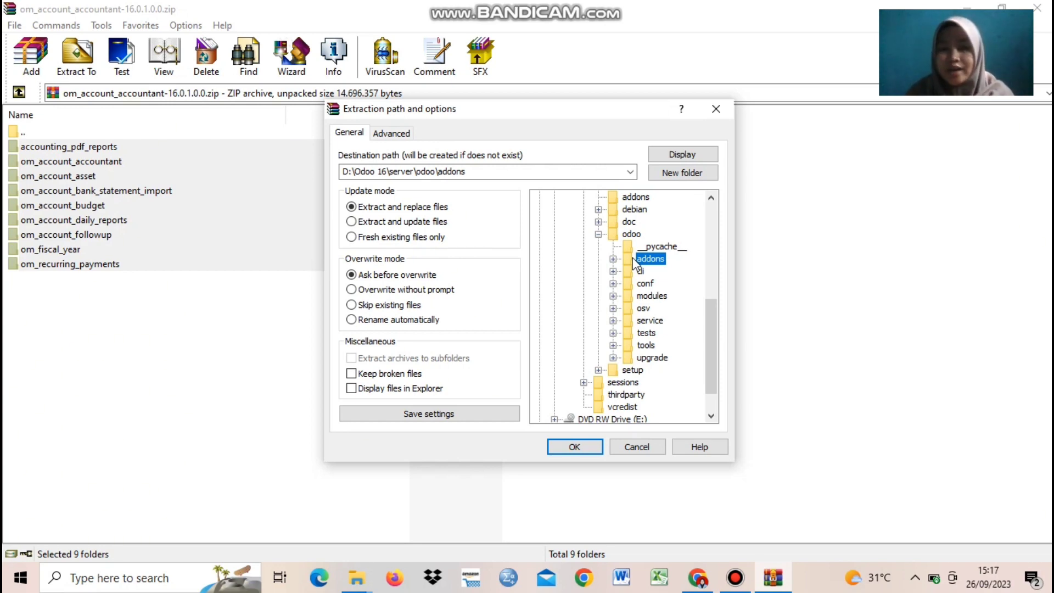
{"action": "scroll", "coordinate": [635, 264], "scroll_direction": "up", "scroll_amount": 2}
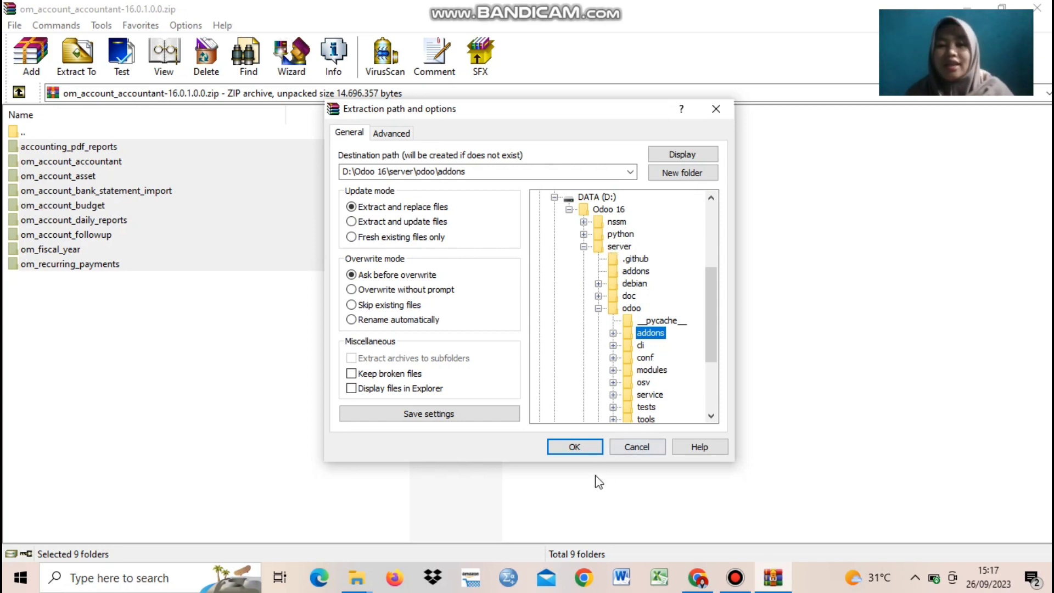
{"action": "left_click", "coordinate": [574, 448]}
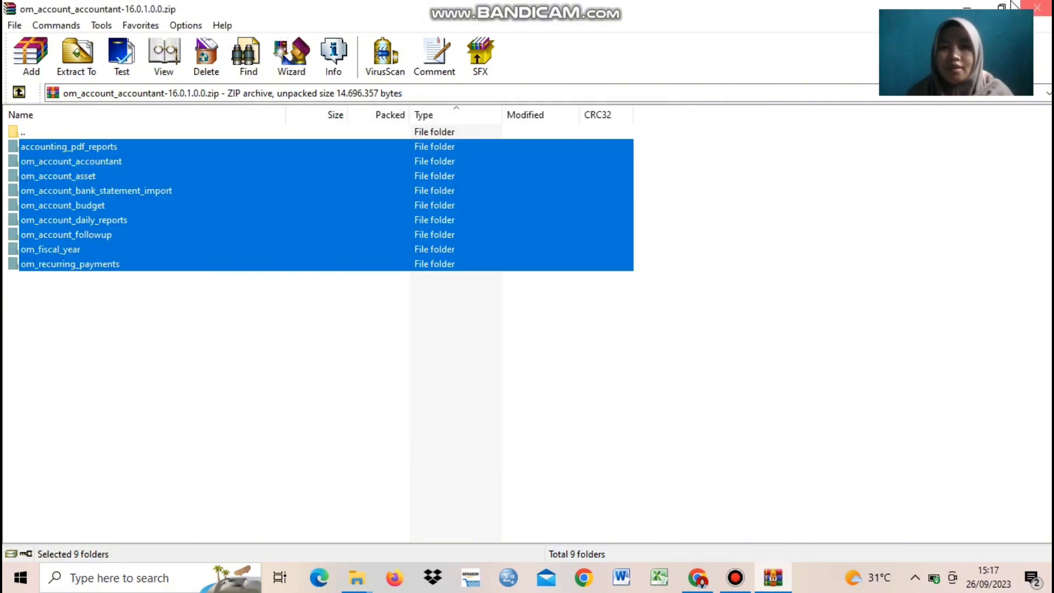
Step: Close WinRAR and go to the Odoo 16 folder on DATA (D:) in File Explorer
{"action": "left_click", "coordinate": [1037, 7]}
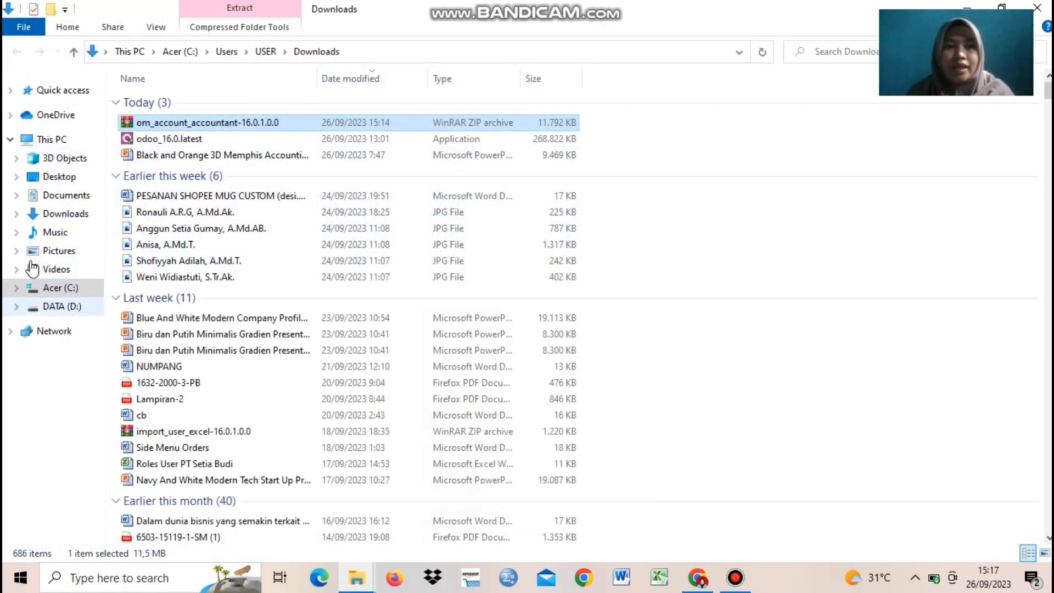
{"action": "left_click", "coordinate": [17, 195]}
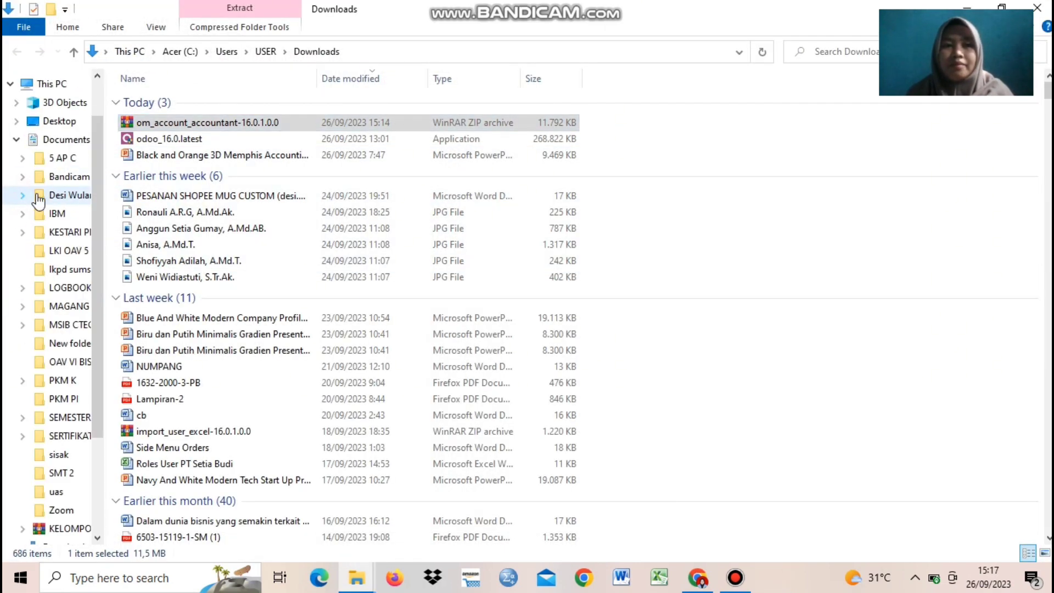
{"action": "left_click", "coordinate": [101, 188]}
{"action": "left_click_drag", "start_coordinate": [101, 187], "coordinate": [100, 276]}
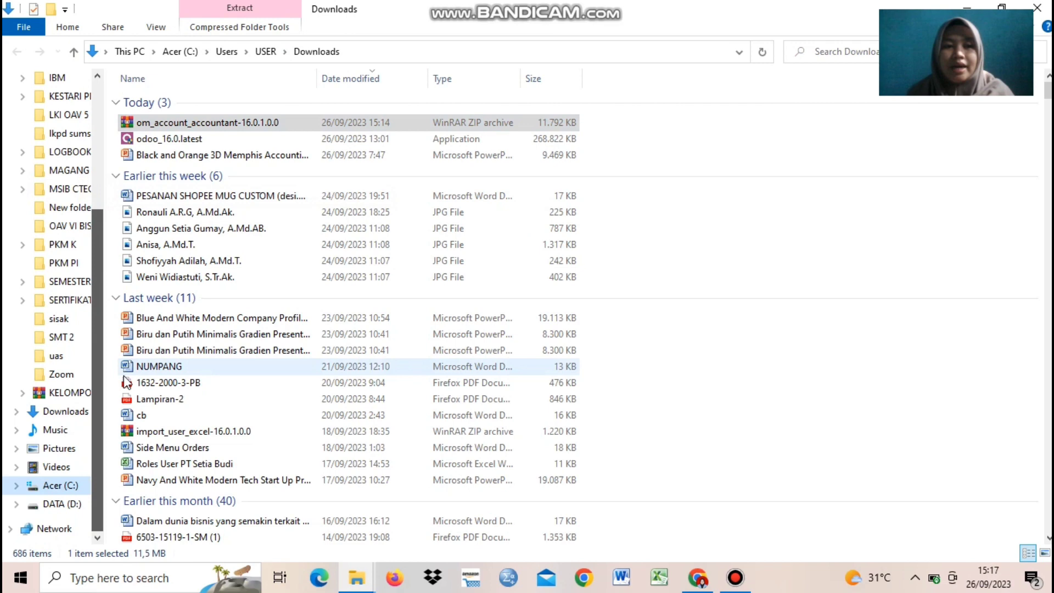
{"action": "left_click", "coordinate": [15, 504]}
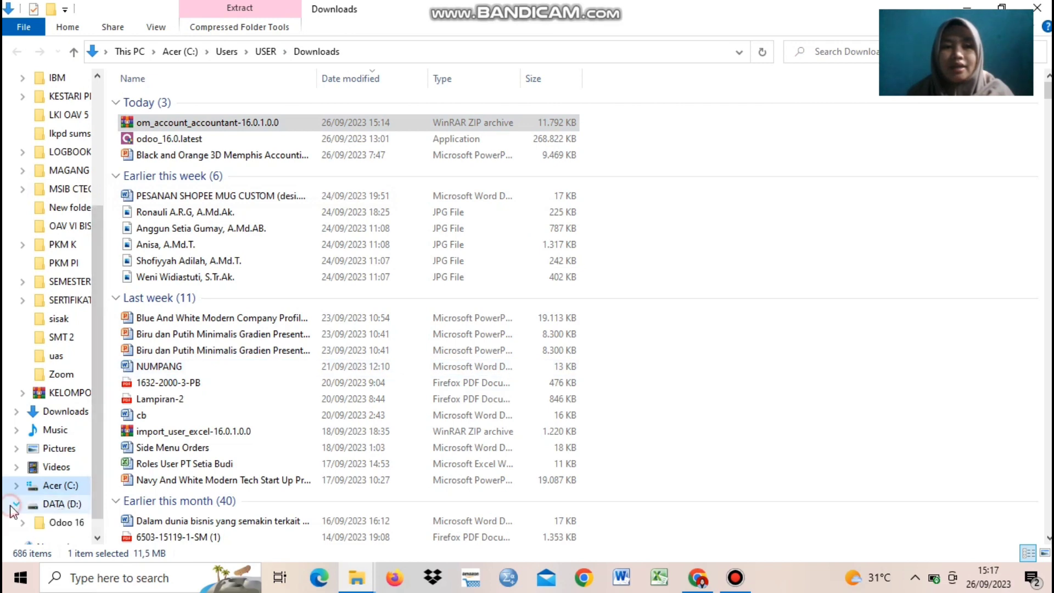
{"action": "left_click", "coordinate": [58, 522]}
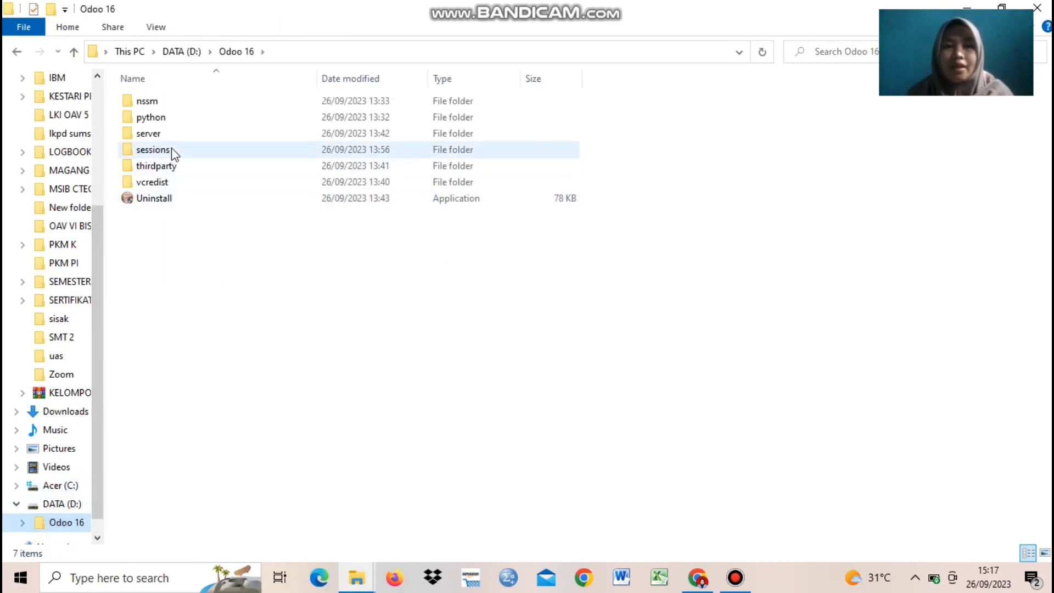
Step: Open server > odoo > addons and scroll down to the new om_account folders
{"action": "left_click", "coordinate": [168, 135]}
{"action": "double_click", "coordinate": [167, 135]}
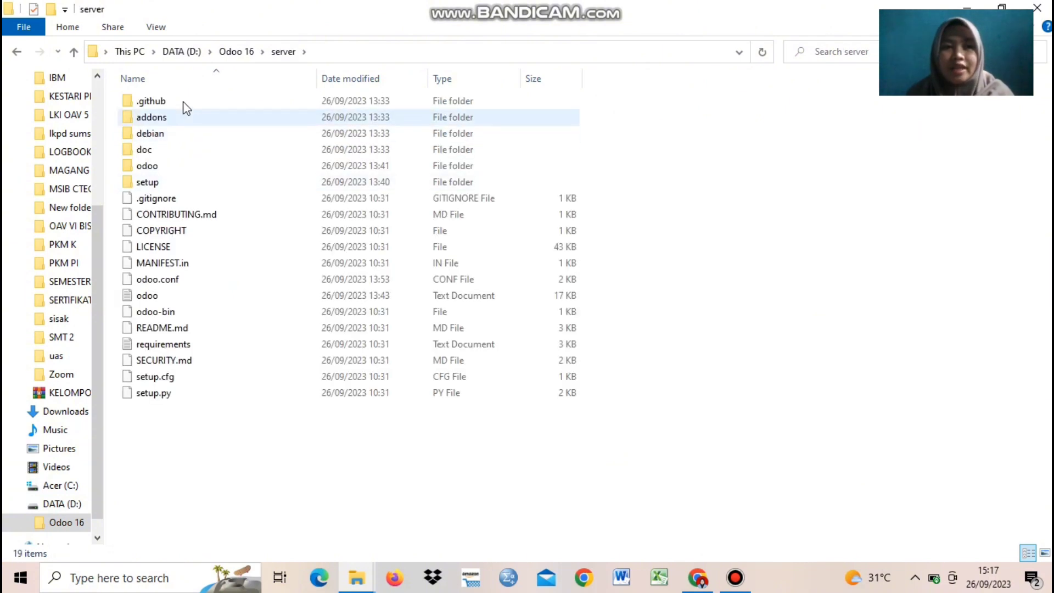
{"action": "left_click", "coordinate": [173, 167]}
{"action": "double_click", "coordinate": [173, 166]}
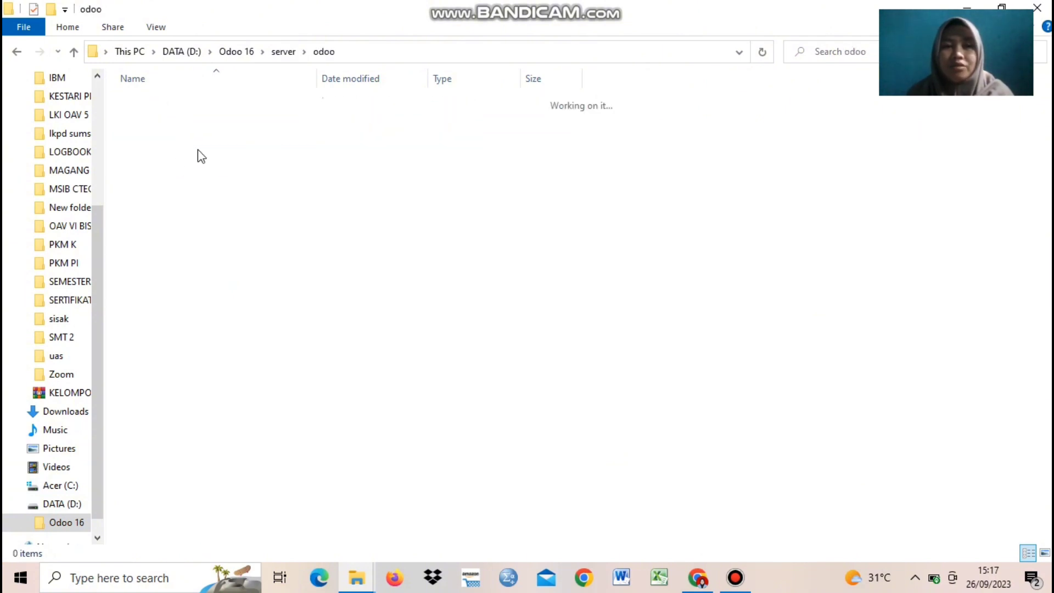
{"action": "double_click", "coordinate": [153, 116]}
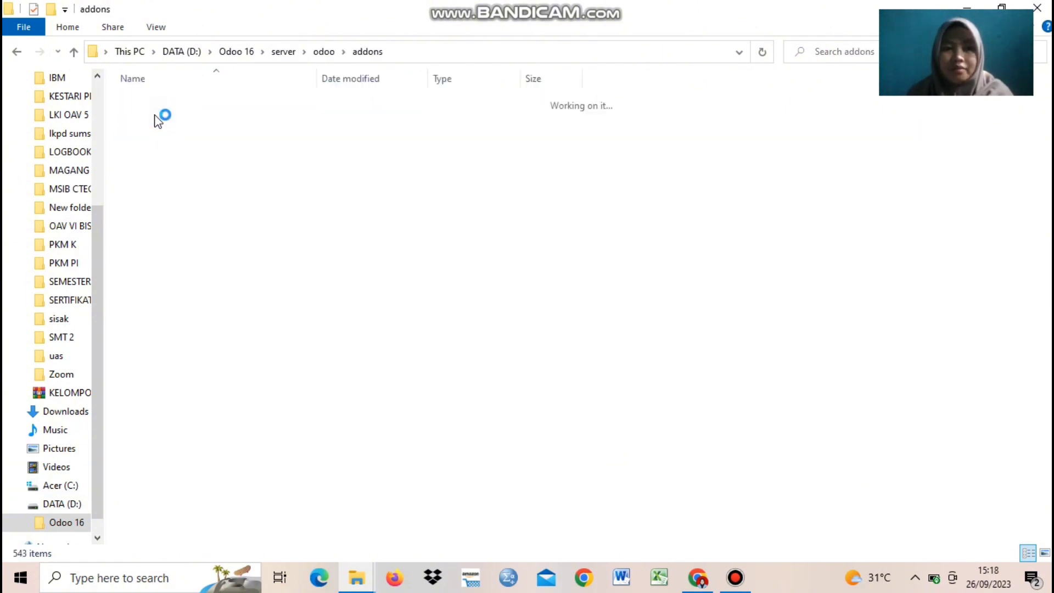
{"action": "scroll", "coordinate": [237, 155], "scroll_direction": "down", "scroll_amount": 1}
{"action": "mouse_move", "coordinate": [598, 7]}
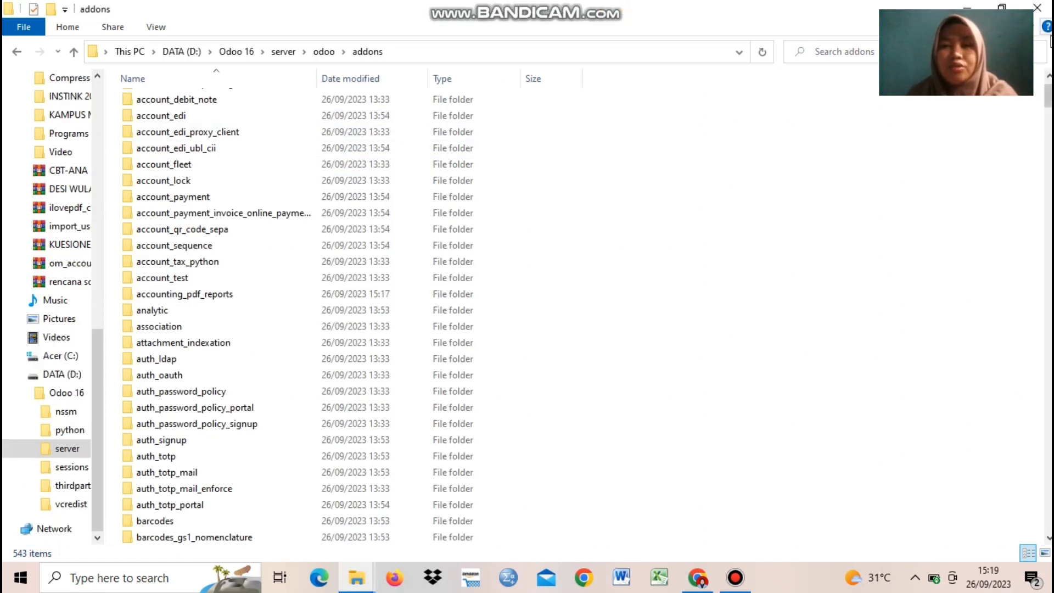
{"action": "left_click_drag", "start_coordinate": [1047, 96], "coordinate": [1048, 299]}
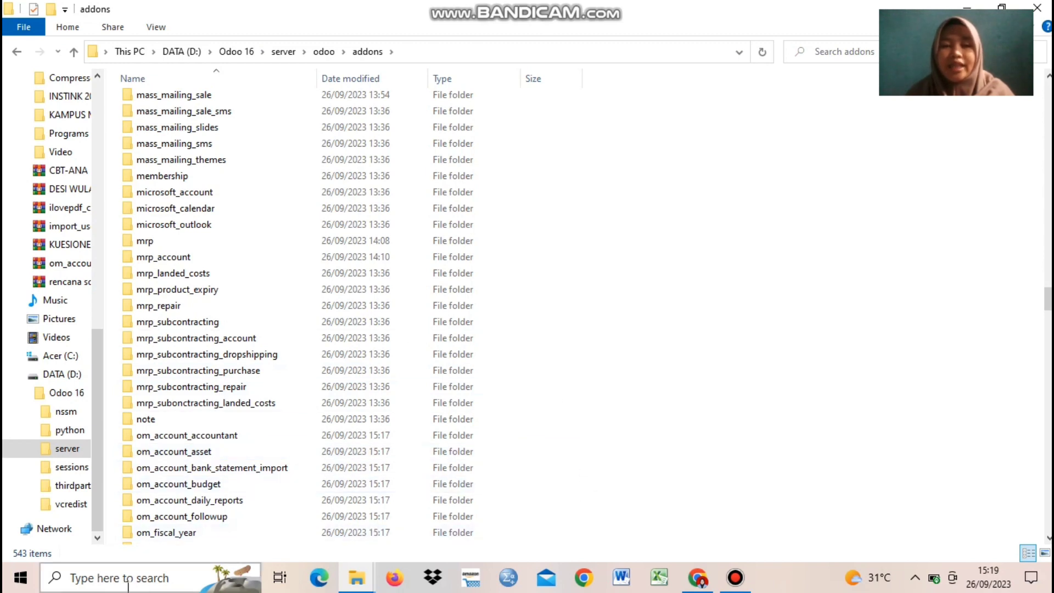
Step: Launch the Windows Services app by searching 'service'
{"action": "left_click", "coordinate": [84, 579]}
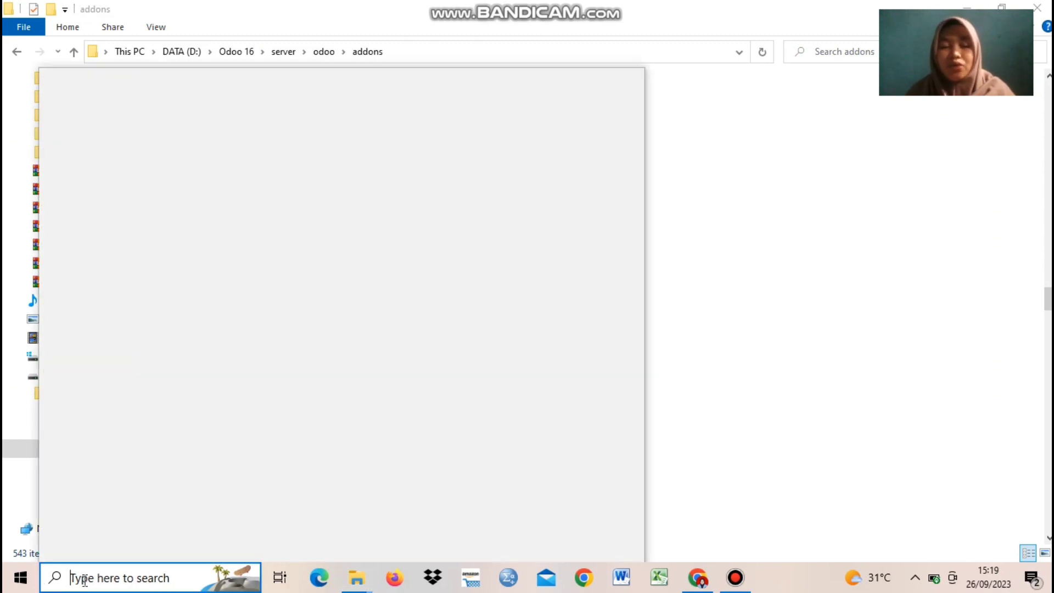
{"action": "type", "text": "service"}
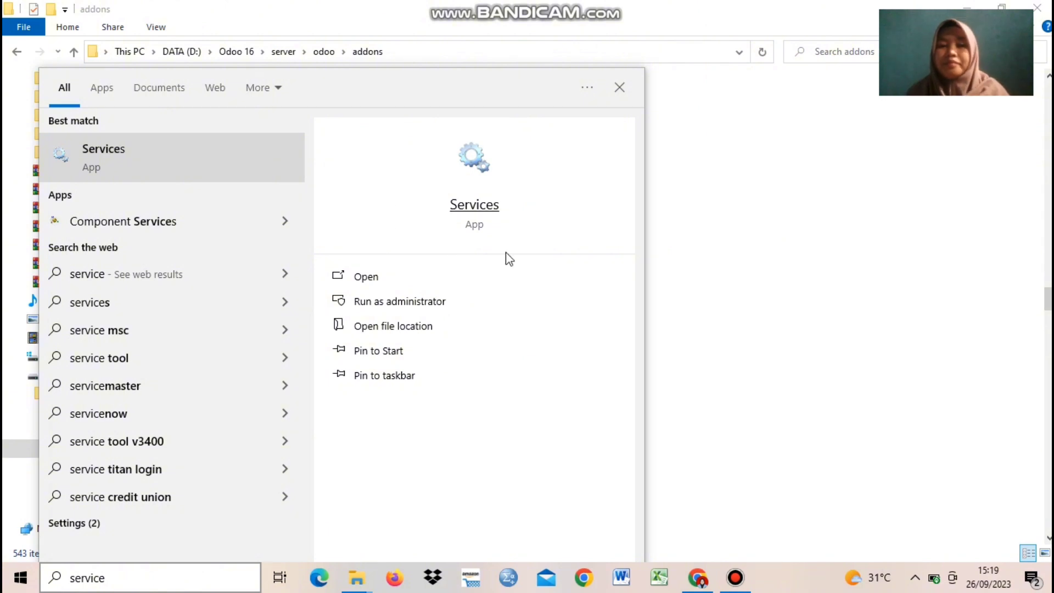
{"action": "left_click", "coordinate": [505, 252]}
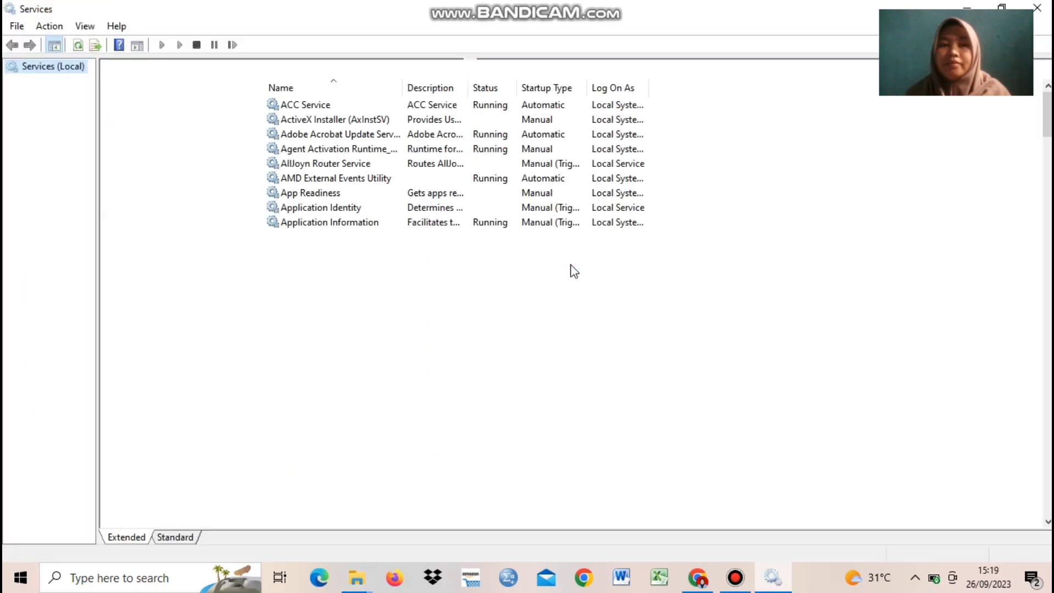
Step: Restart the odoo-server-16.0 service
{"action": "scroll", "coordinate": [568, 271], "scroll_direction": "down", "scroll_amount": 12}
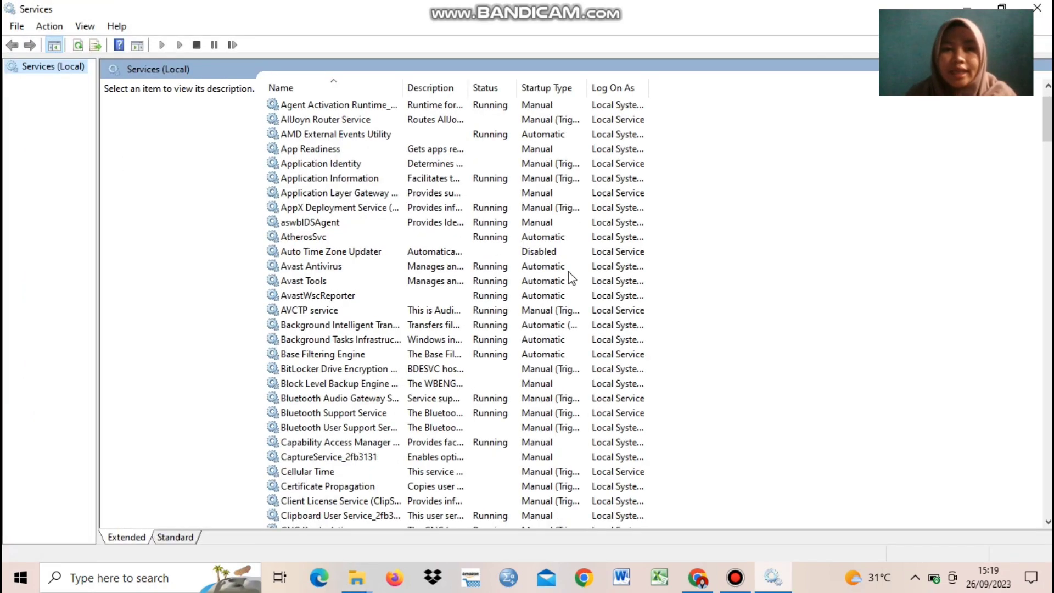
{"action": "scroll", "coordinate": [569, 273], "scroll_direction": "down", "scroll_amount": 20}
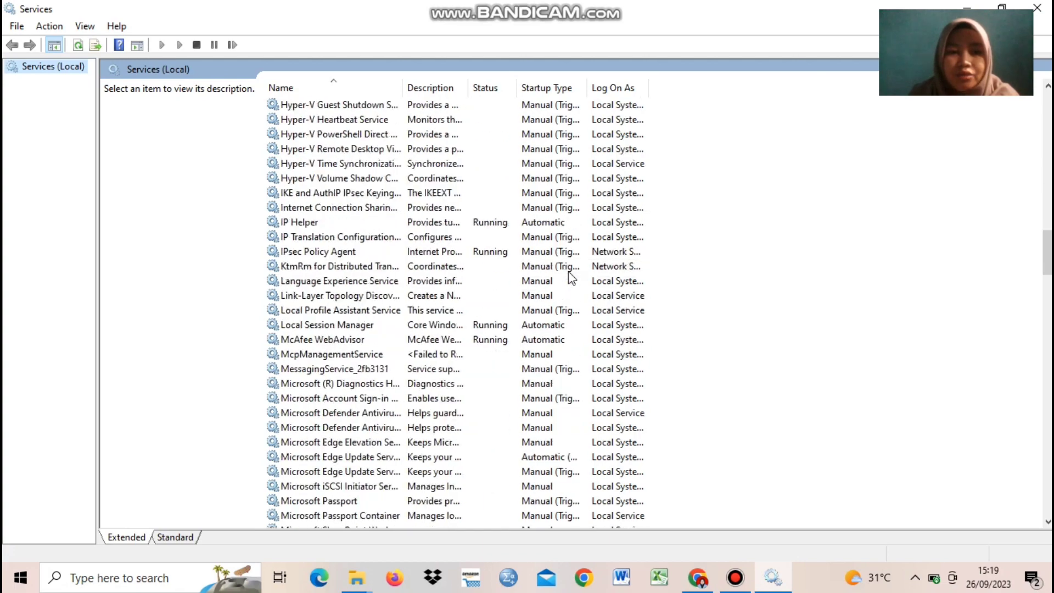
{"action": "scroll", "coordinate": [568, 272], "scroll_direction": "down", "scroll_amount": 5}
{"action": "scroll", "coordinate": [569, 272], "scroll_direction": "up", "scroll_amount": 10}
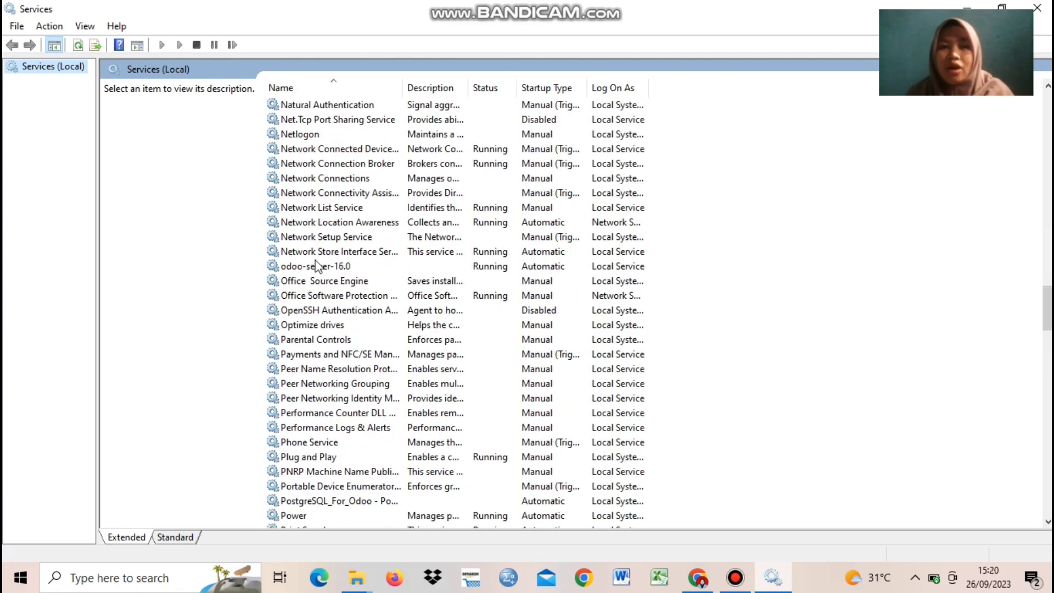
{"action": "left_click", "coordinate": [319, 267]}
{"action": "right_click", "coordinate": [318, 268]}
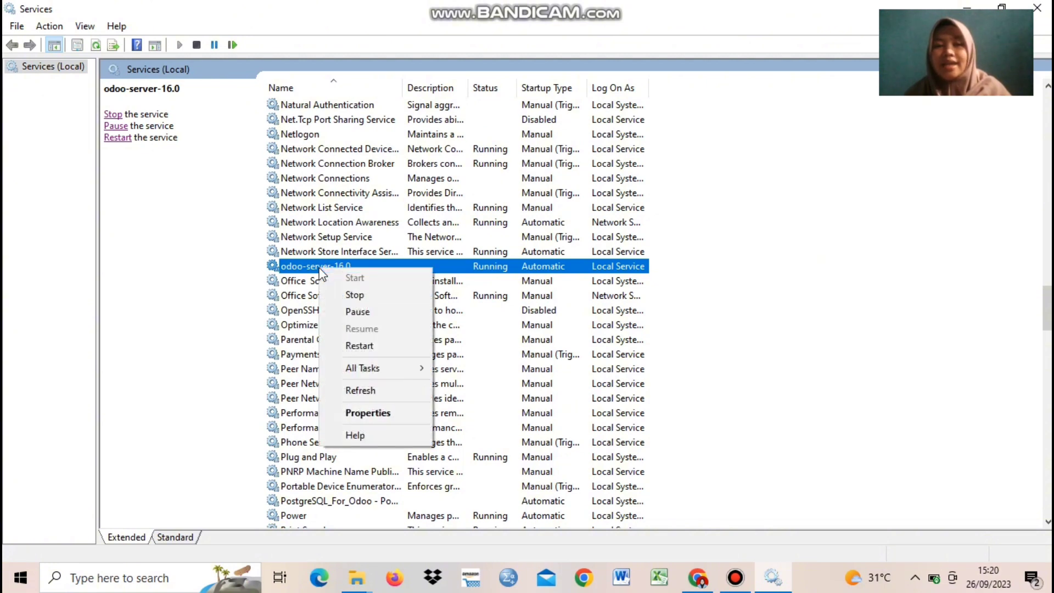
{"action": "left_click", "coordinate": [359, 346]}
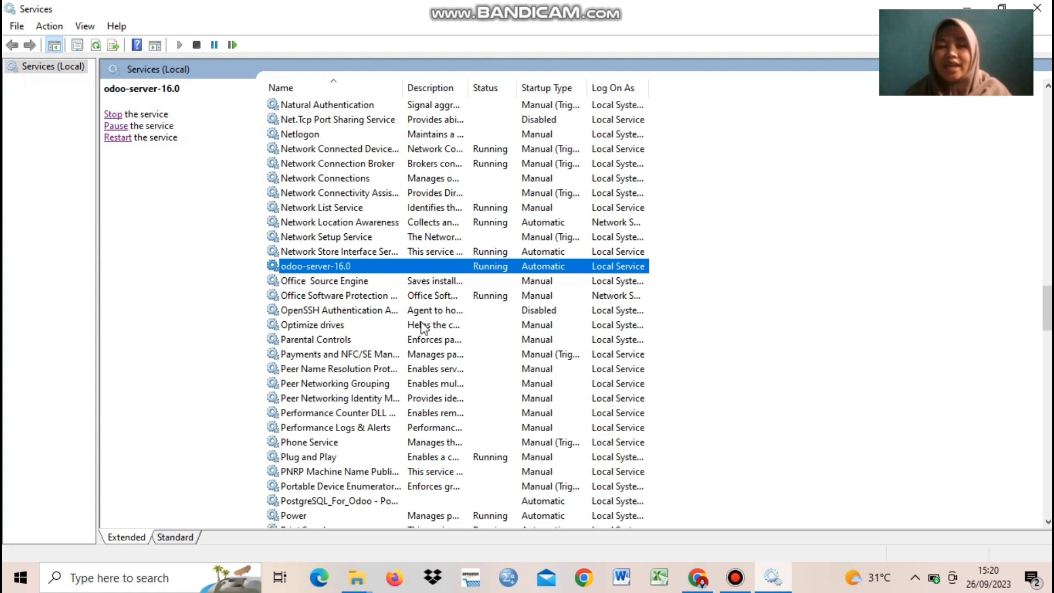
Step: Reload the Odoo Apps tab at localhost:8069 in Chrome and log back in as admin
{"action": "left_click", "coordinate": [697, 583]}
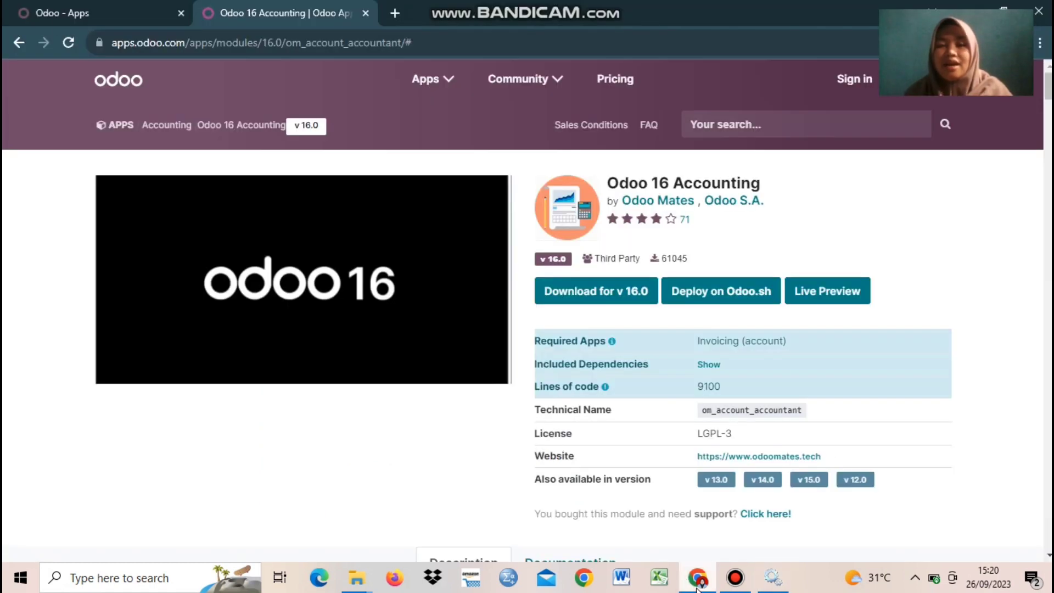
{"action": "left_click", "coordinate": [57, 17]}
{"action": "left_click", "coordinate": [67, 40]}
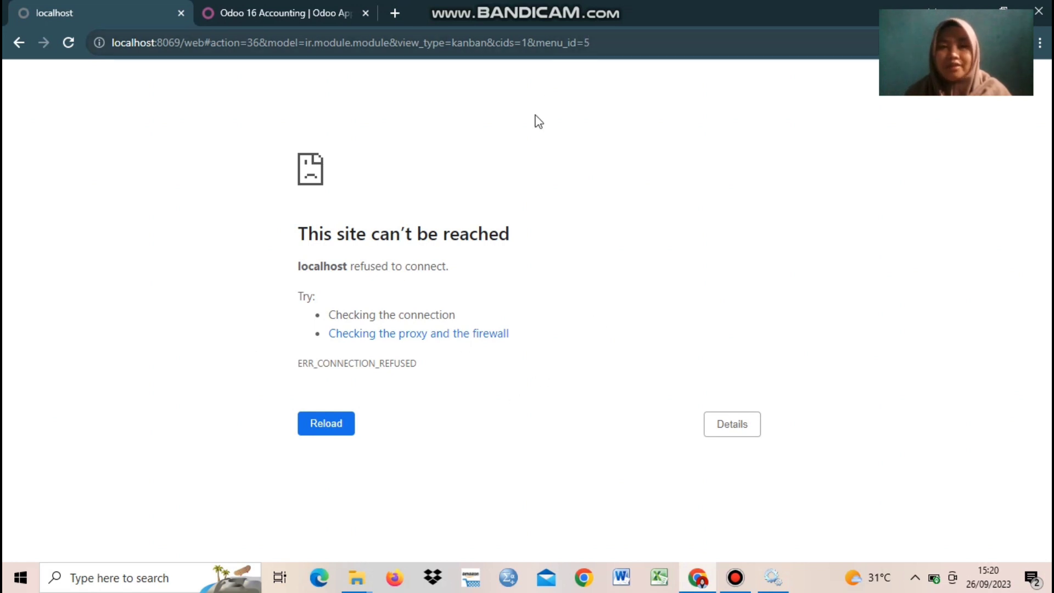
{"action": "left_click", "coordinate": [331, 423]}
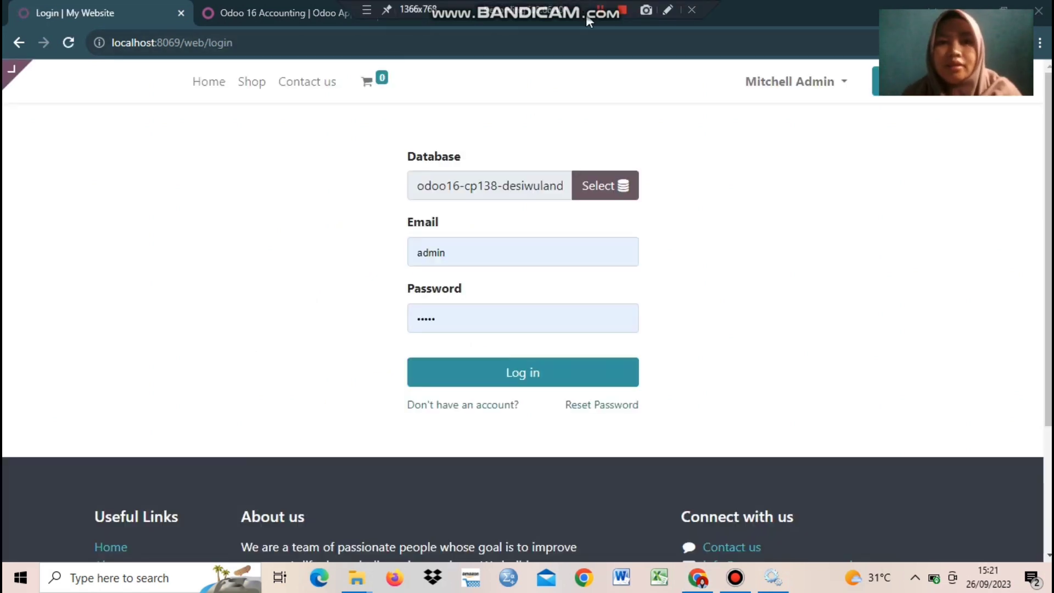
{"action": "left_click", "coordinate": [557, 384]}
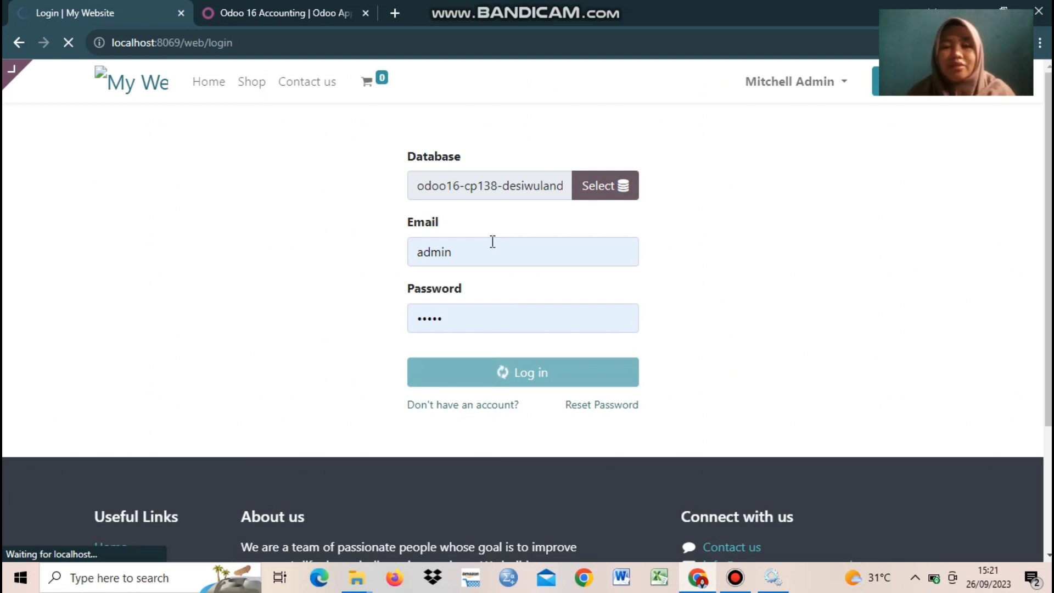
{"action": "mouse_move", "coordinate": [495, 5]}
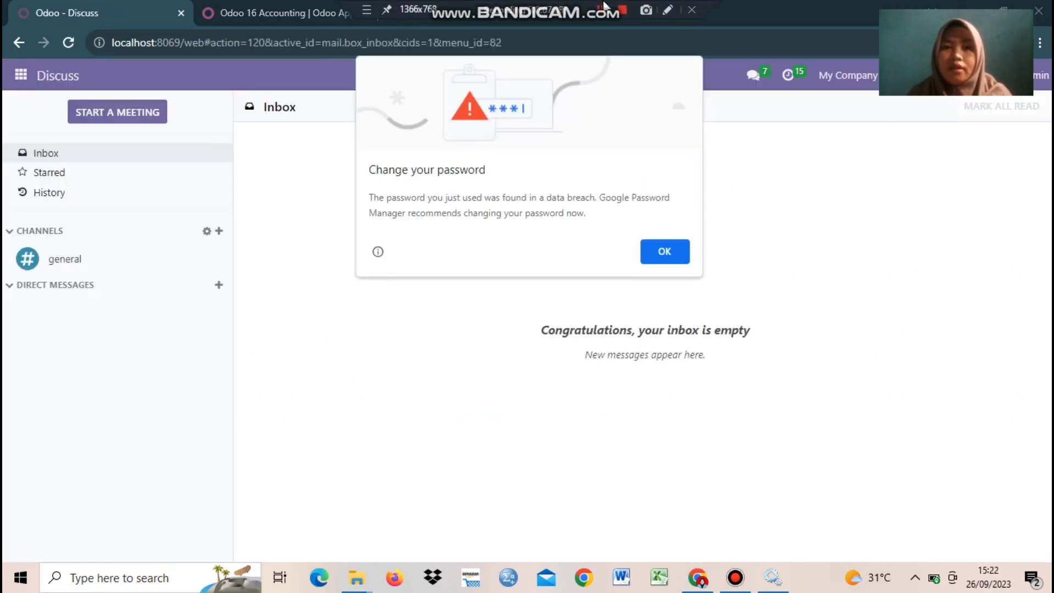
Step: Dismiss the password warning, filter Odoo Apps by 'accounting', and start Update Apps List
{"action": "left_click", "coordinate": [664, 251]}
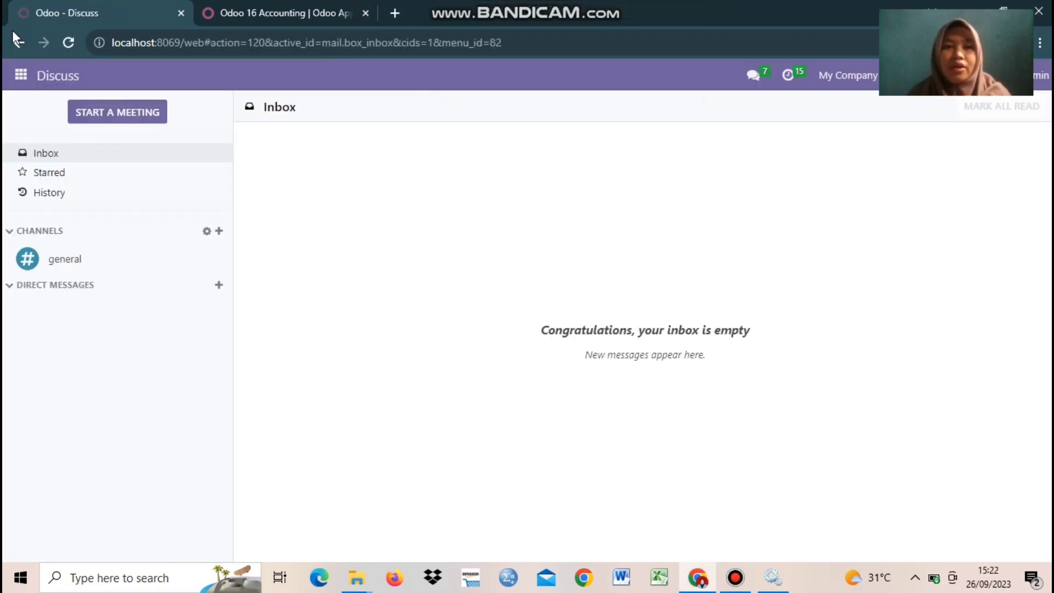
{"action": "left_click", "coordinate": [21, 75]}
{"action": "left_click", "coordinate": [32, 363]}
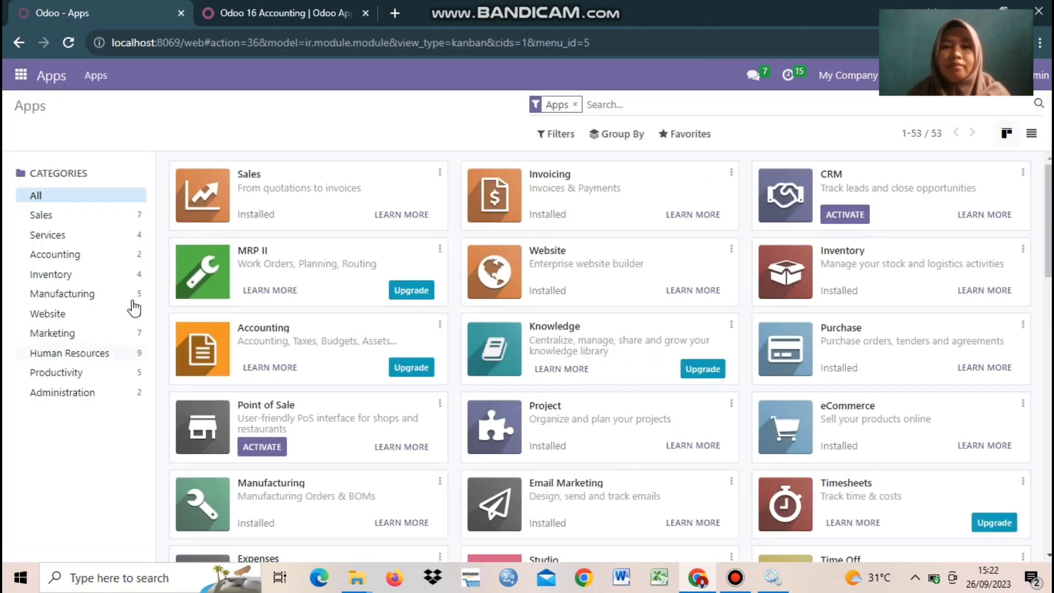
{"action": "type", "text": "acc"}
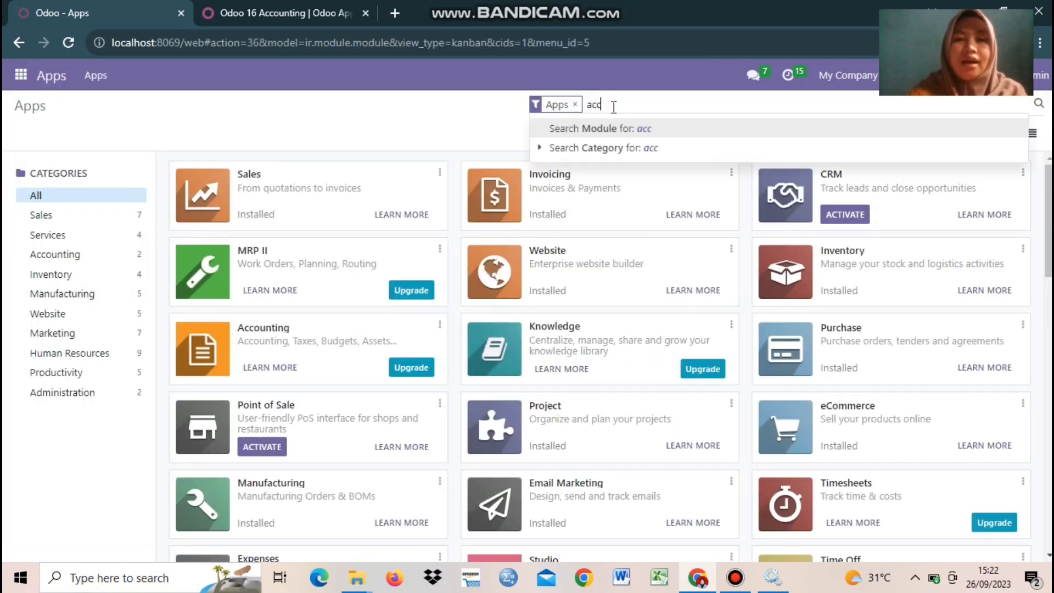
{"action": "type", "text": "ounting"}
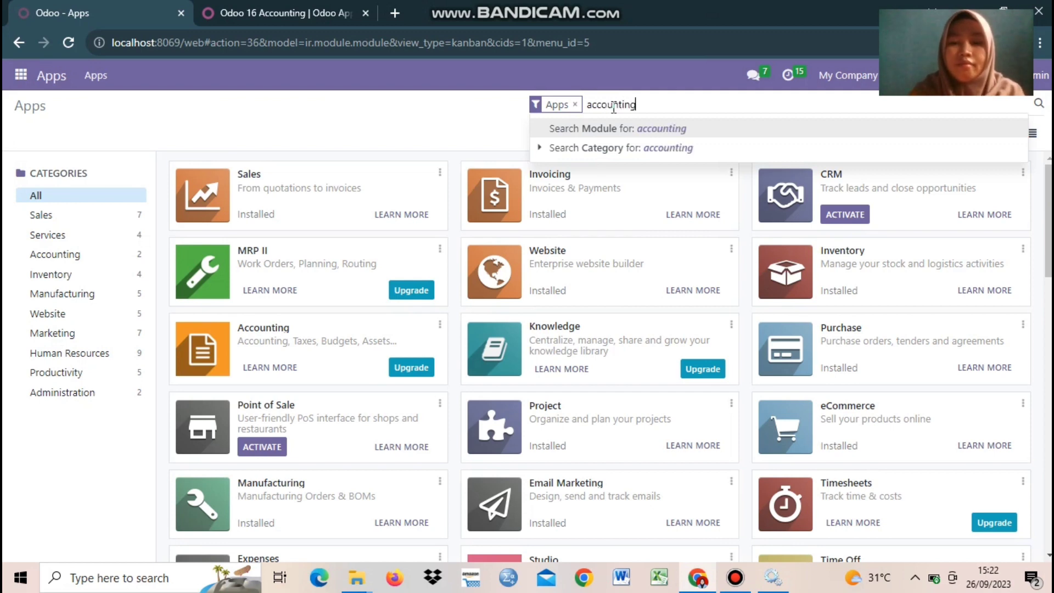
{"action": "key", "text": "Return"}
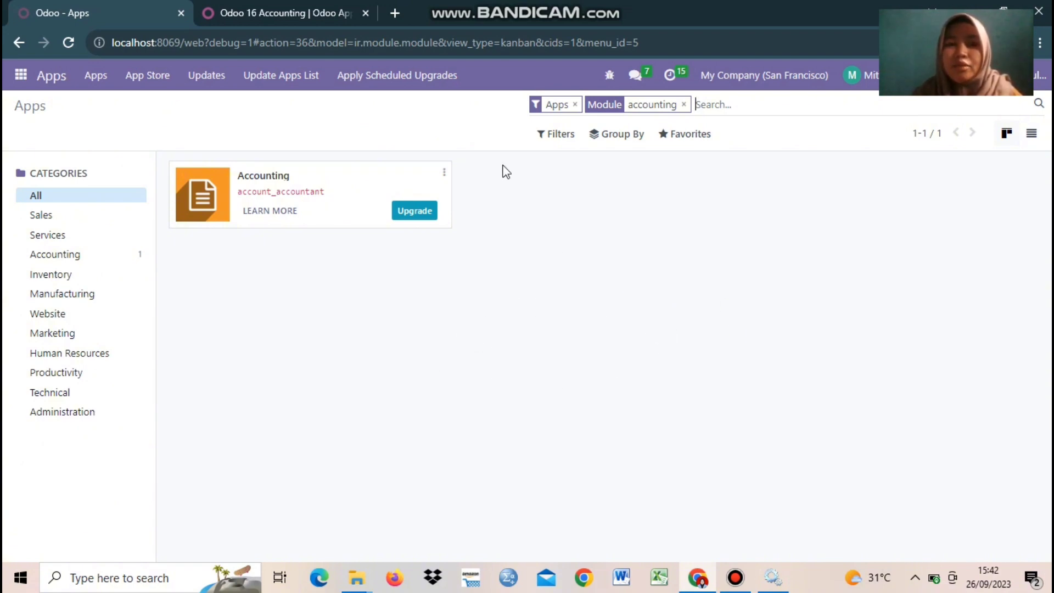
{"action": "left_click", "coordinate": [258, 86]}
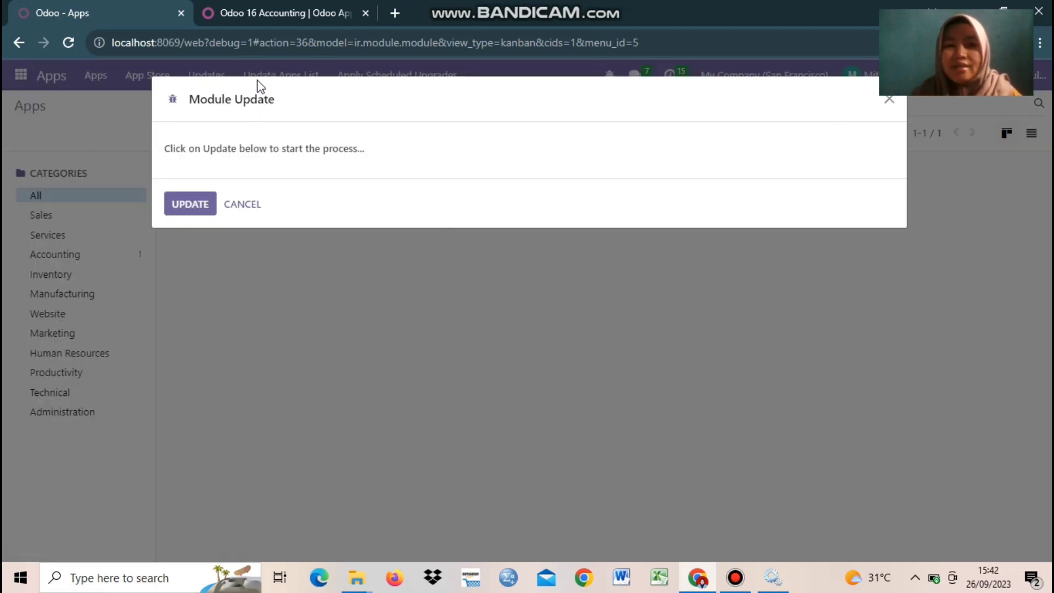
Step: Confirm the apps list update and activate the Odoo 16 Accounting module
{"action": "left_click", "coordinate": [192, 204]}
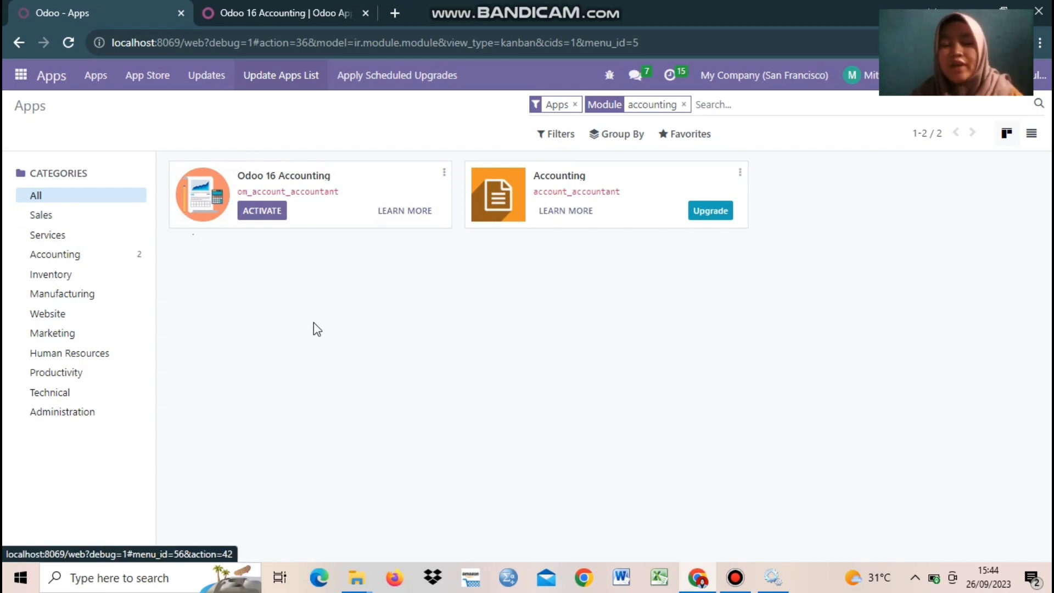
{"action": "left_click", "coordinate": [245, 211]}
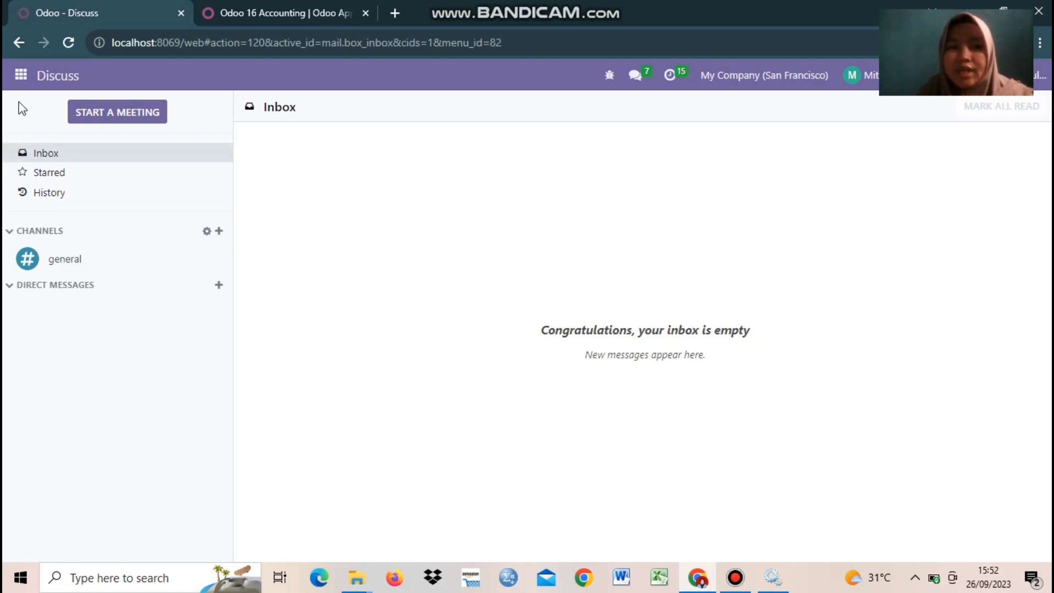
Step: Open the Accounting app from the main apps menu to reach its dashboard
{"action": "left_click", "coordinate": [21, 76]}
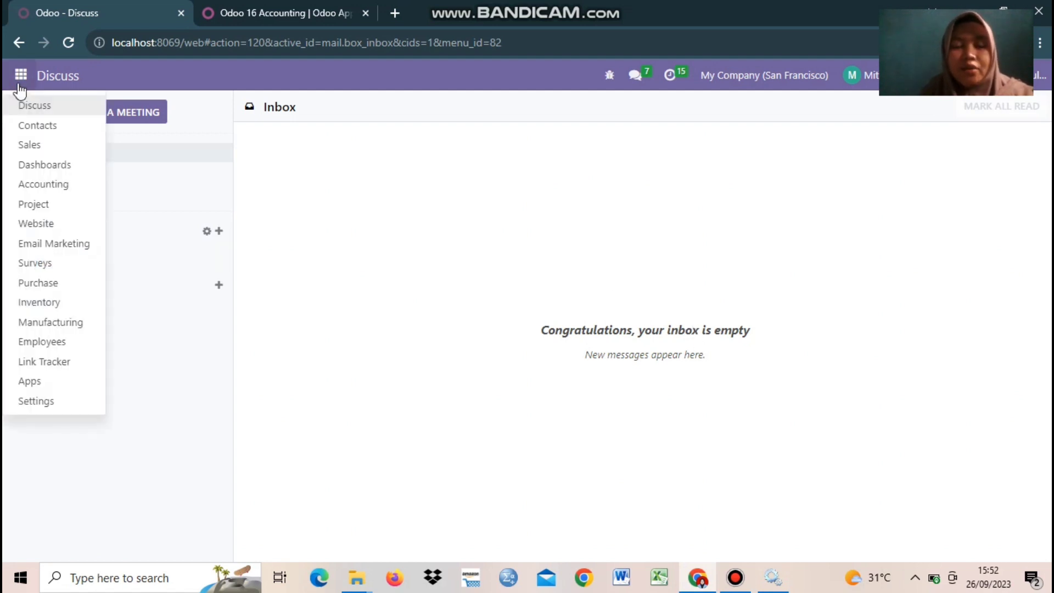
{"action": "left_click", "coordinate": [55, 190]}
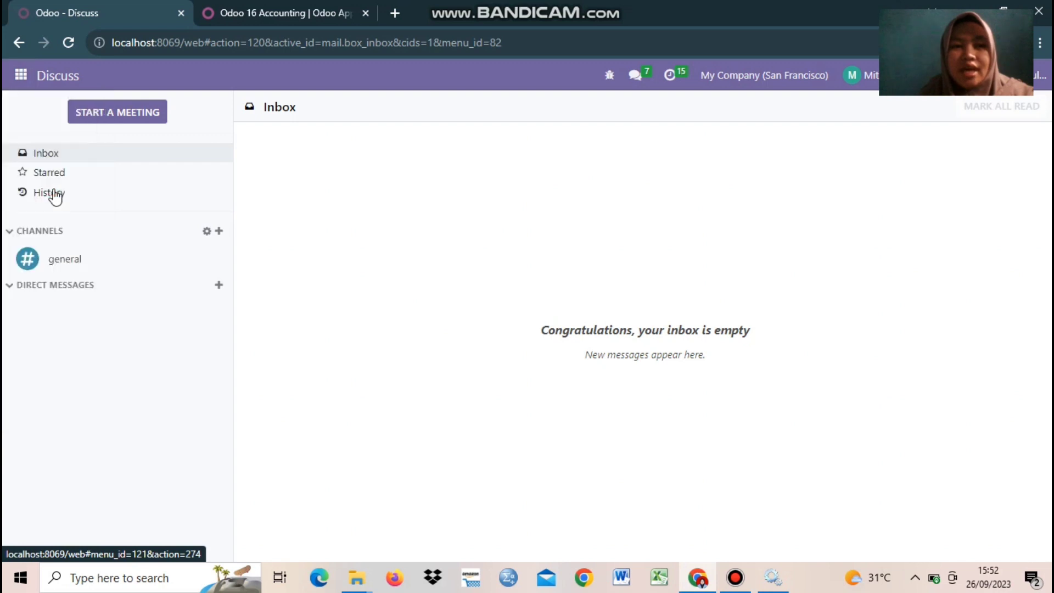
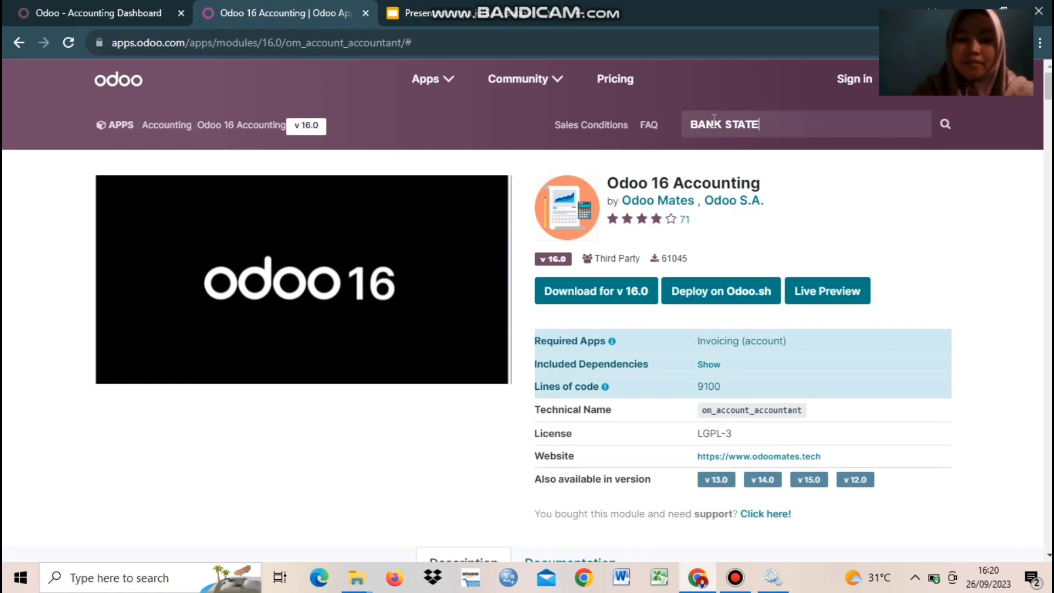
Step: Find Bank Statement Base in the store and download its 16.0 zip, shown in Downloads
{"action": "type", "text": "MENTS BASE"}
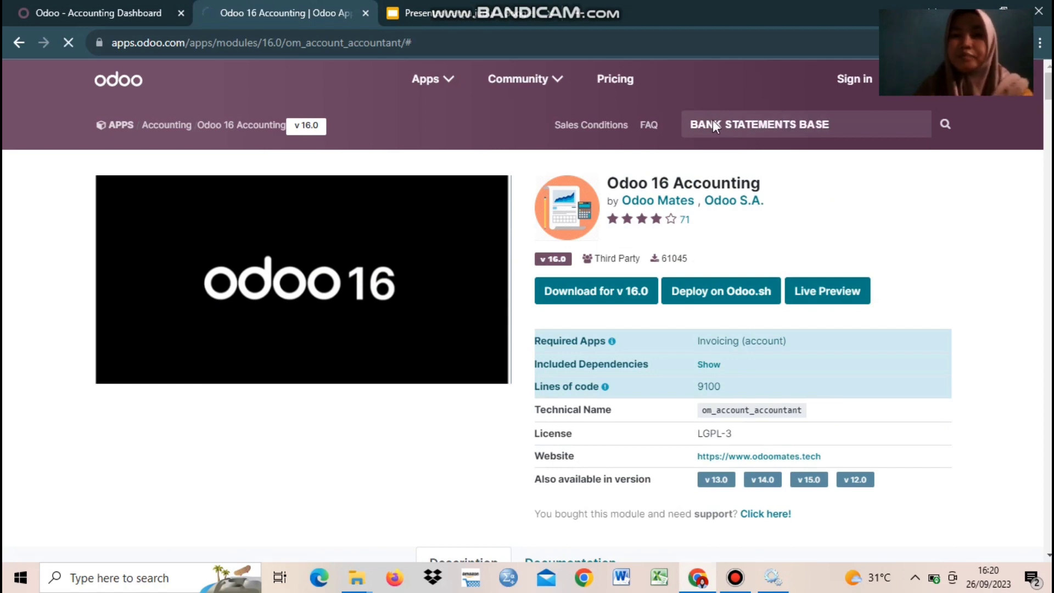
{"action": "key", "text": "Return"}
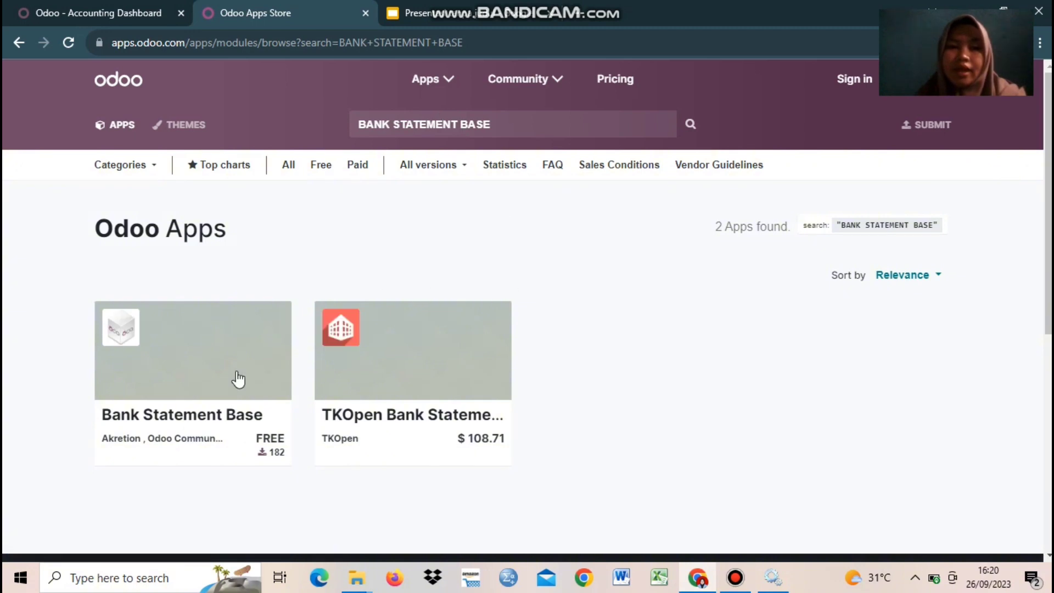
{"action": "left_click", "coordinate": [142, 422]}
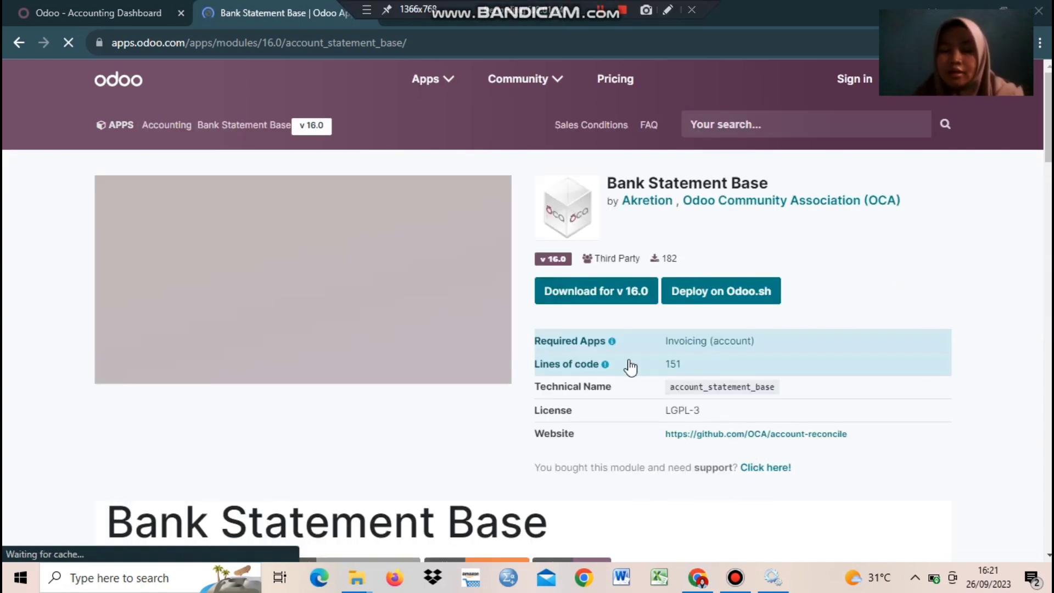
{"action": "left_click", "coordinate": [456, 19]}
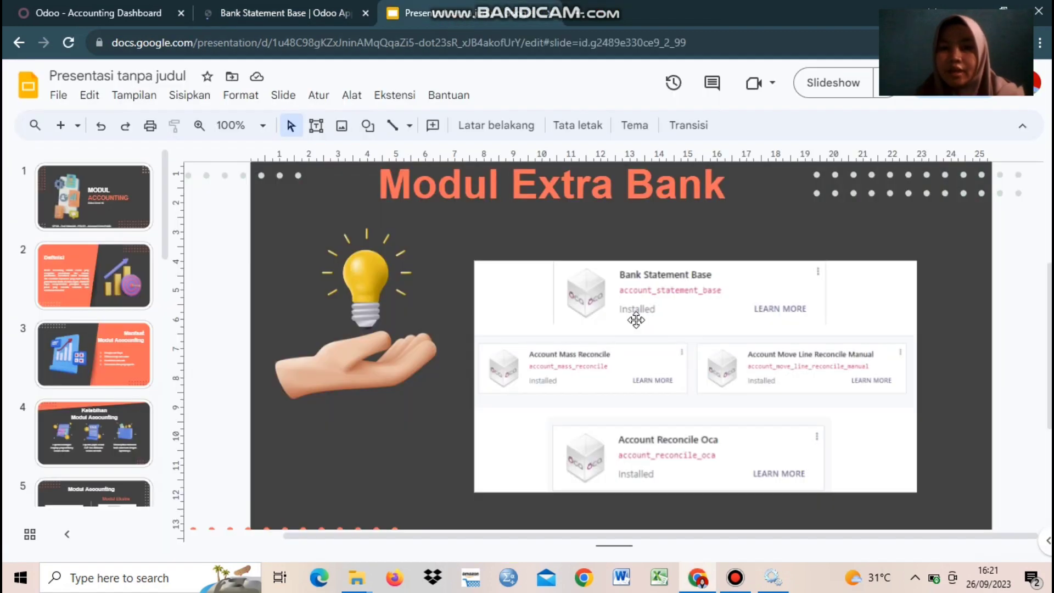
{"action": "left_click", "coordinate": [282, 8]}
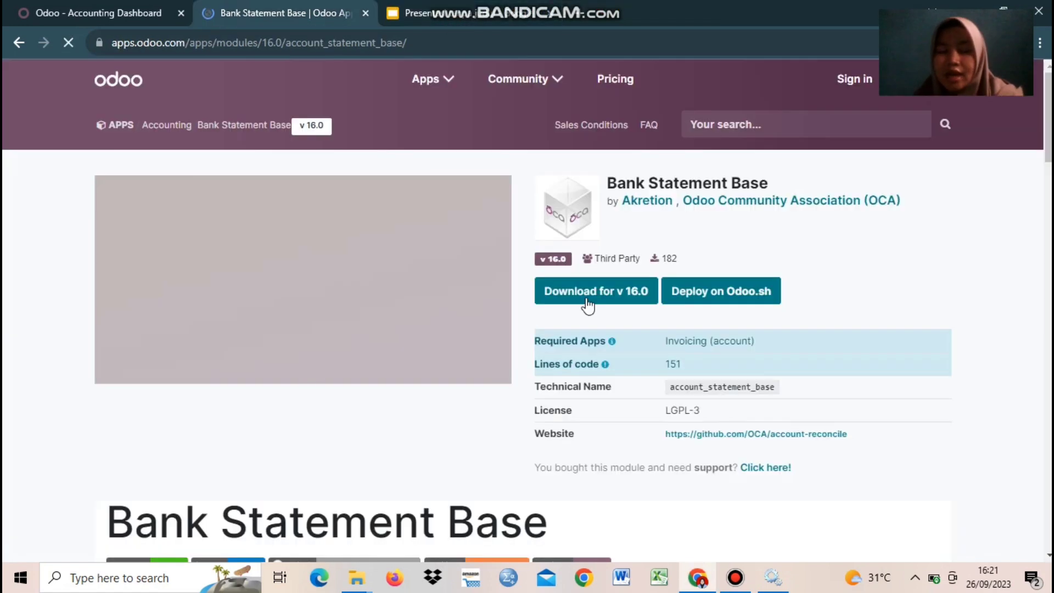
{"action": "left_click", "coordinate": [587, 303]}
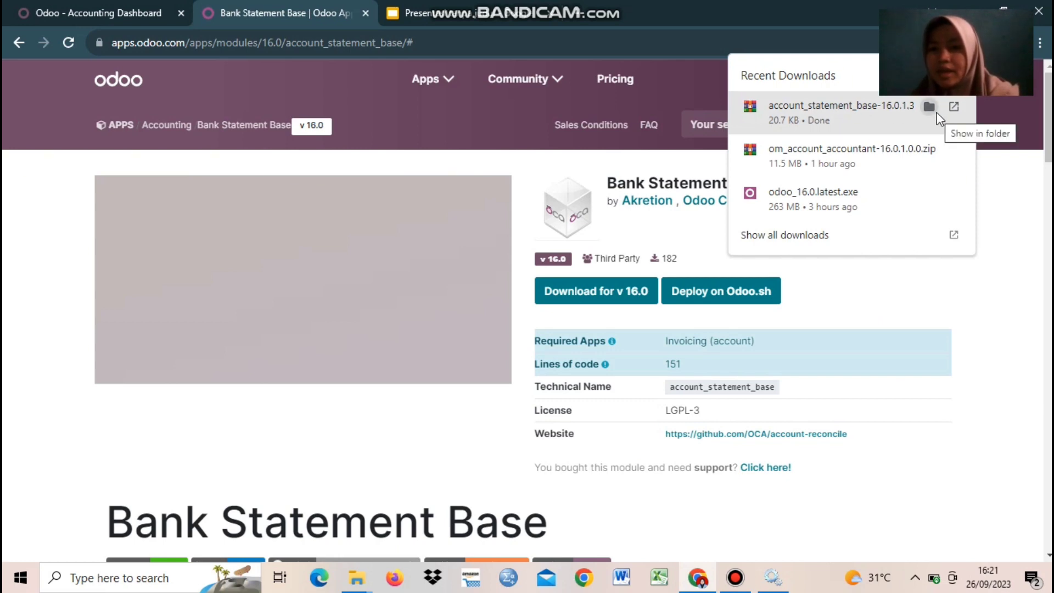
{"action": "left_click", "coordinate": [930, 108]}
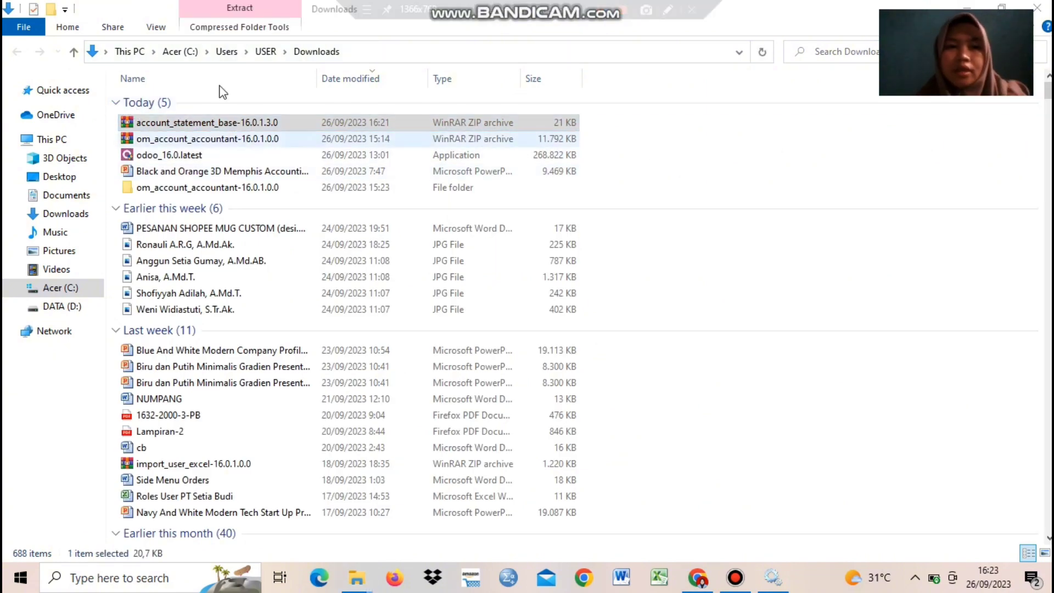
Step: Extract the account_statement_base folder into D:\Odoo 16\server\odoo\addons and close WinRAR
{"action": "left_click", "coordinate": [227, 122]}
{"action": "double_click", "coordinate": [227, 122]}
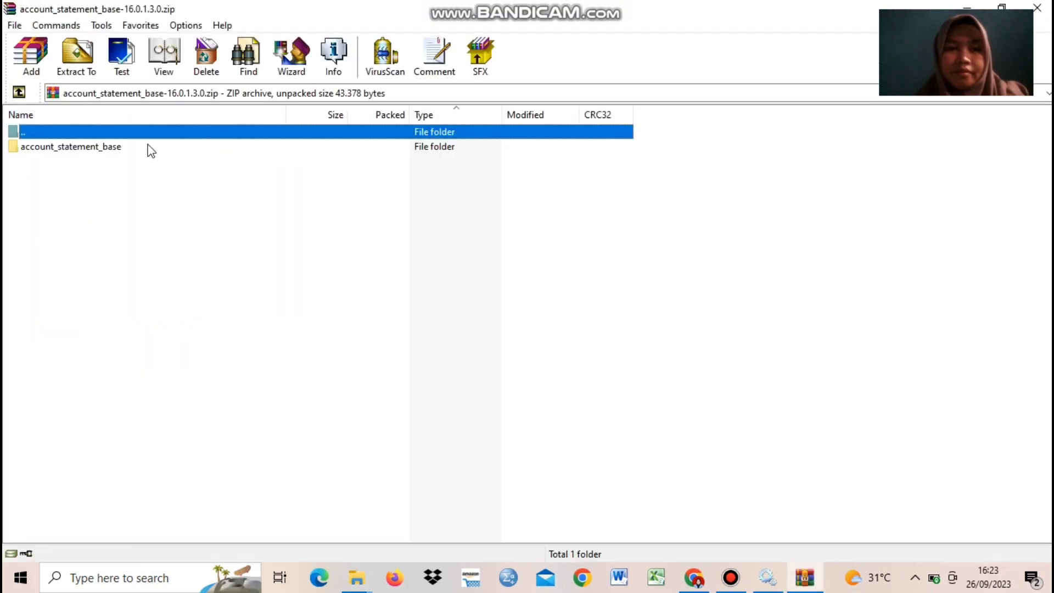
{"action": "left_click", "coordinate": [146, 147]}
{"action": "left_click", "coordinate": [96, 66]}
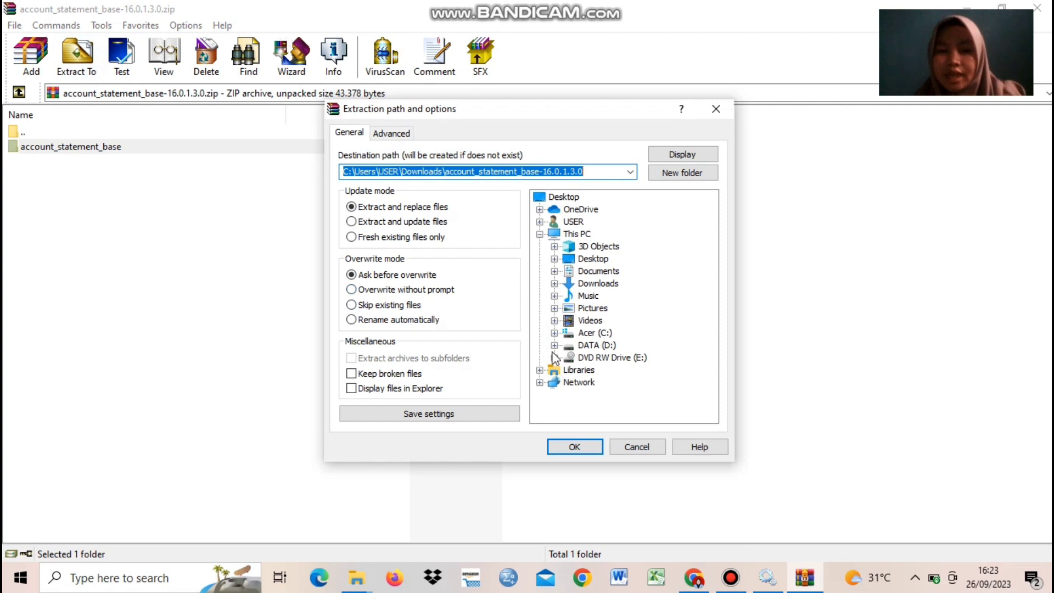
{"action": "left_click", "coordinate": [554, 345]}
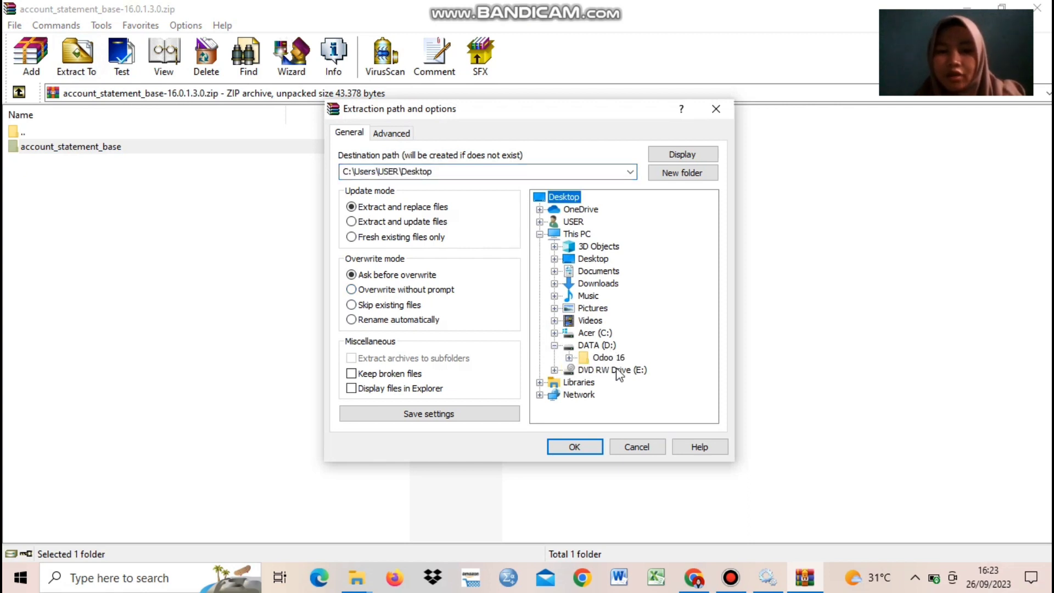
{"action": "left_click", "coordinate": [568, 357]}
{"action": "left_click", "coordinate": [584, 370]}
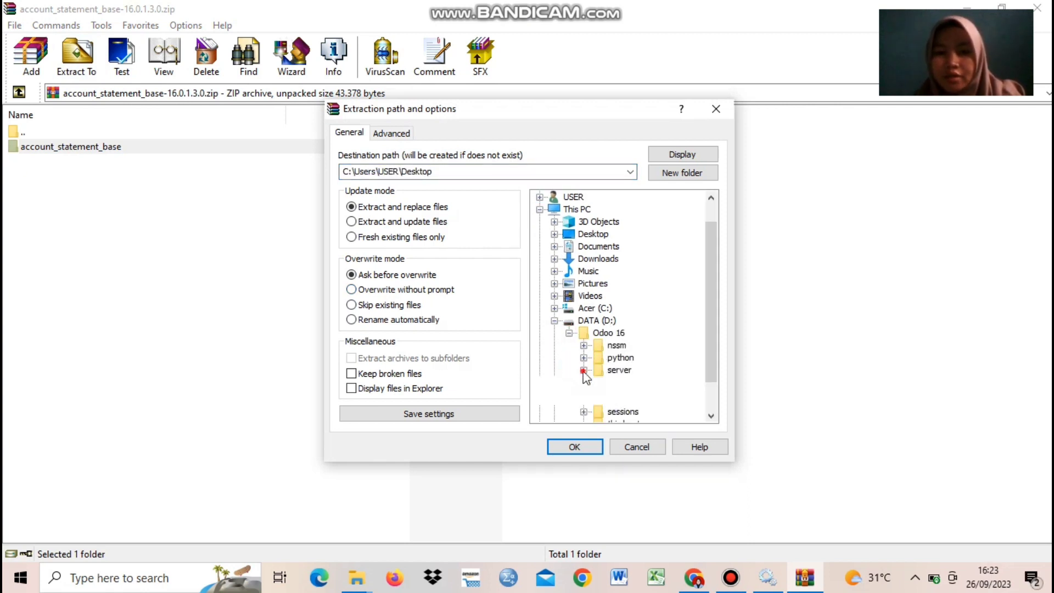
{"action": "left_click", "coordinate": [598, 395]}
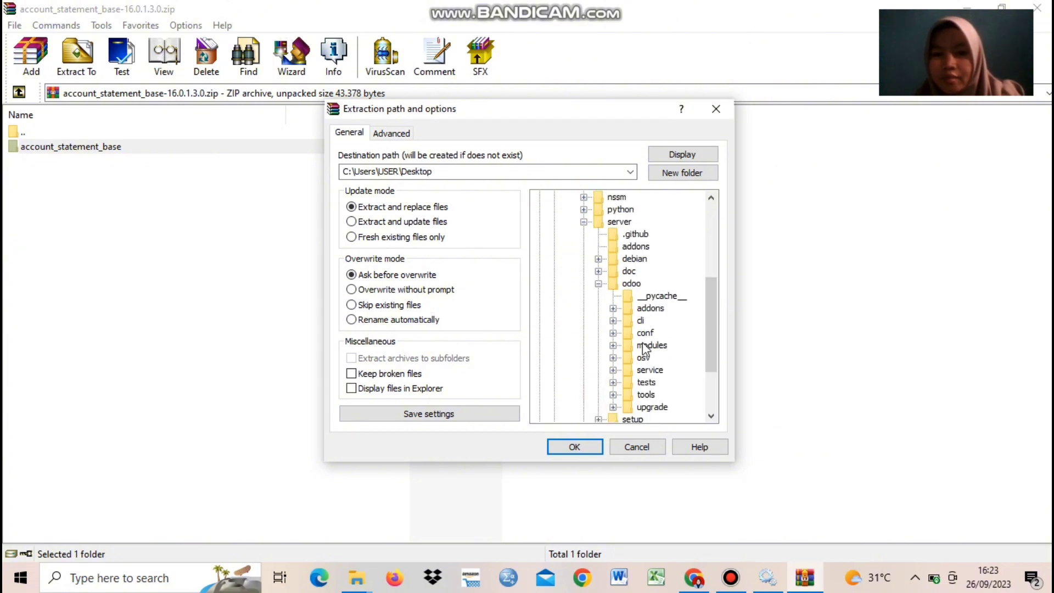
{"action": "left_click", "coordinate": [630, 310]}
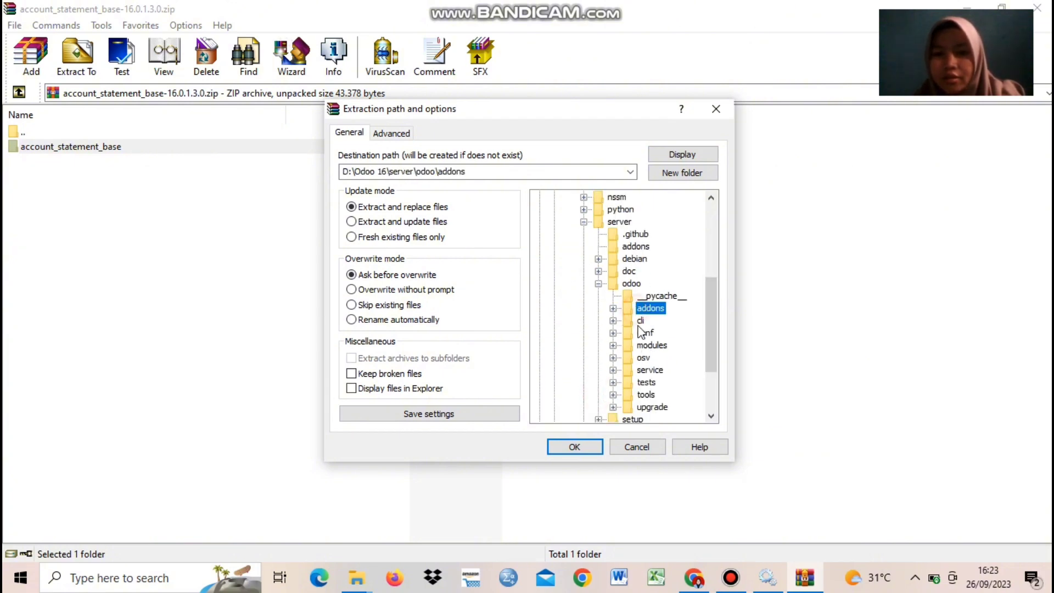
{"action": "left_click", "coordinate": [595, 452]}
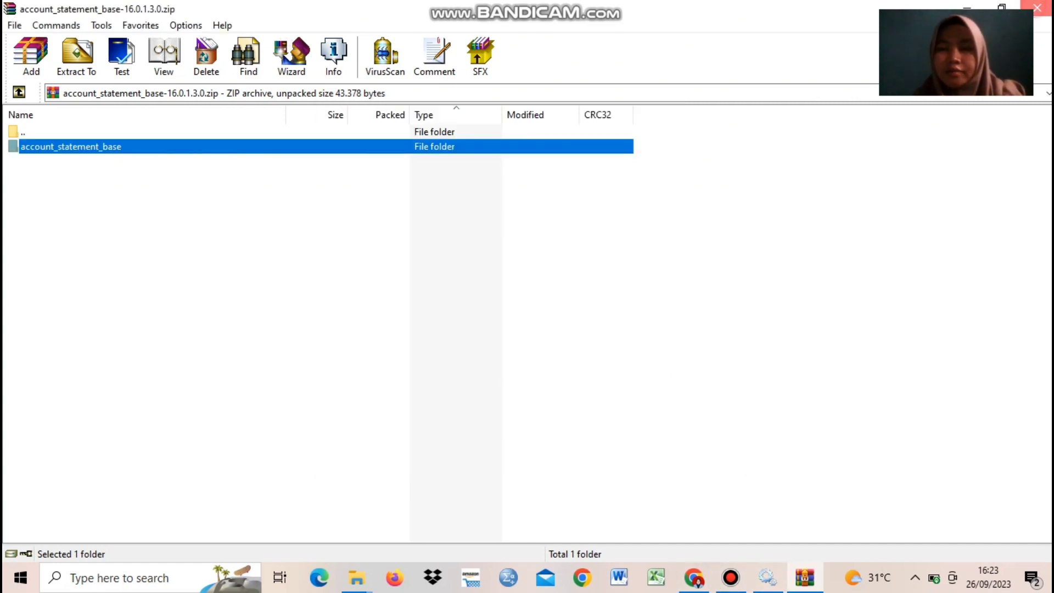
{"action": "left_click", "coordinate": [1037, 7]}
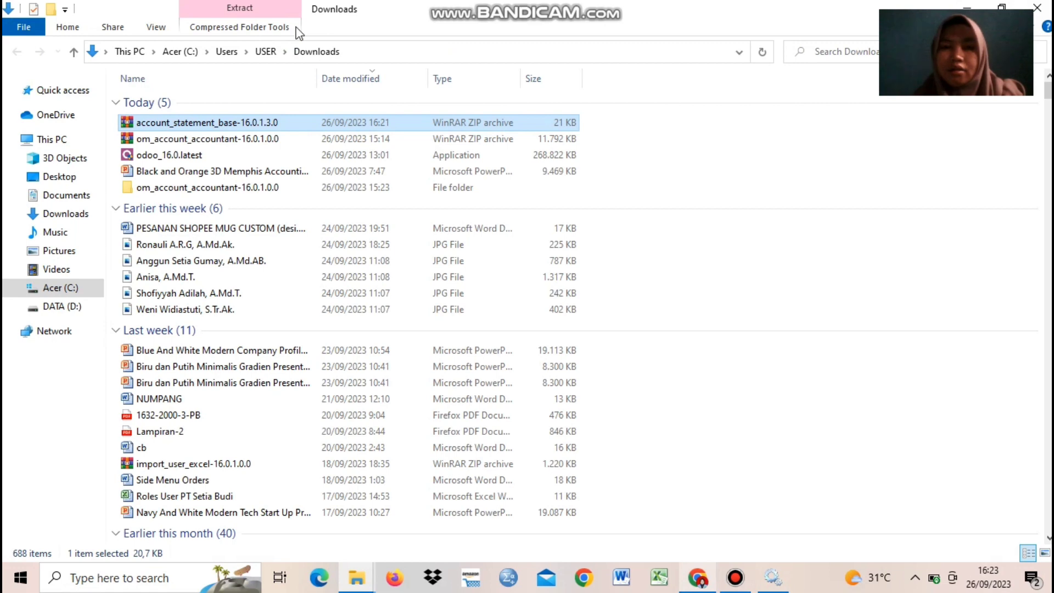
{"action": "key", "text": "alt+Tab"}
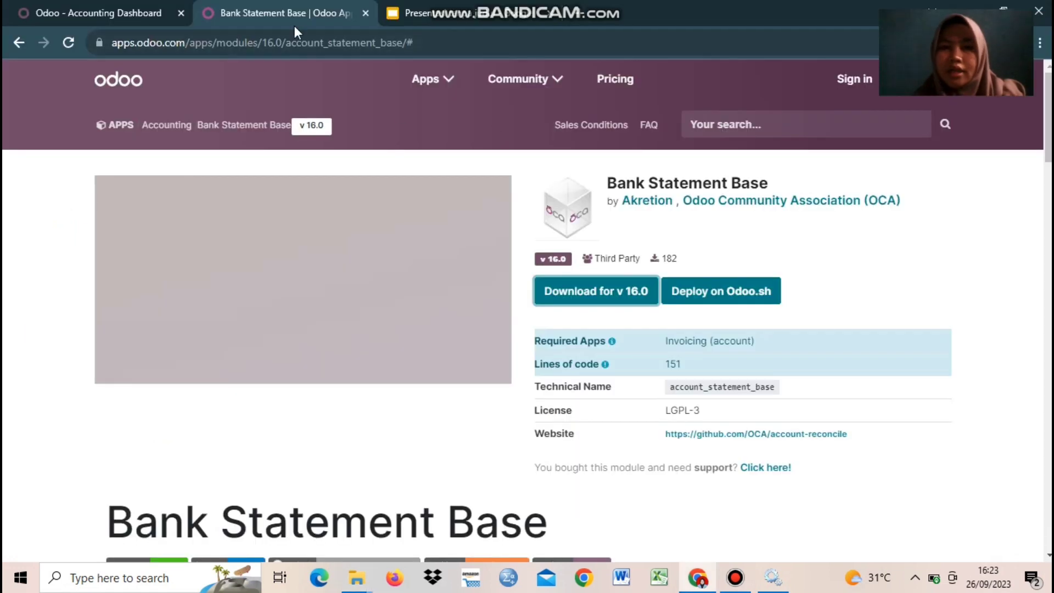
Step: Search the Odoo Apps Store for 'ACCOUNT MASS RECONCILE'
{"action": "left_click", "coordinate": [430, 12]}
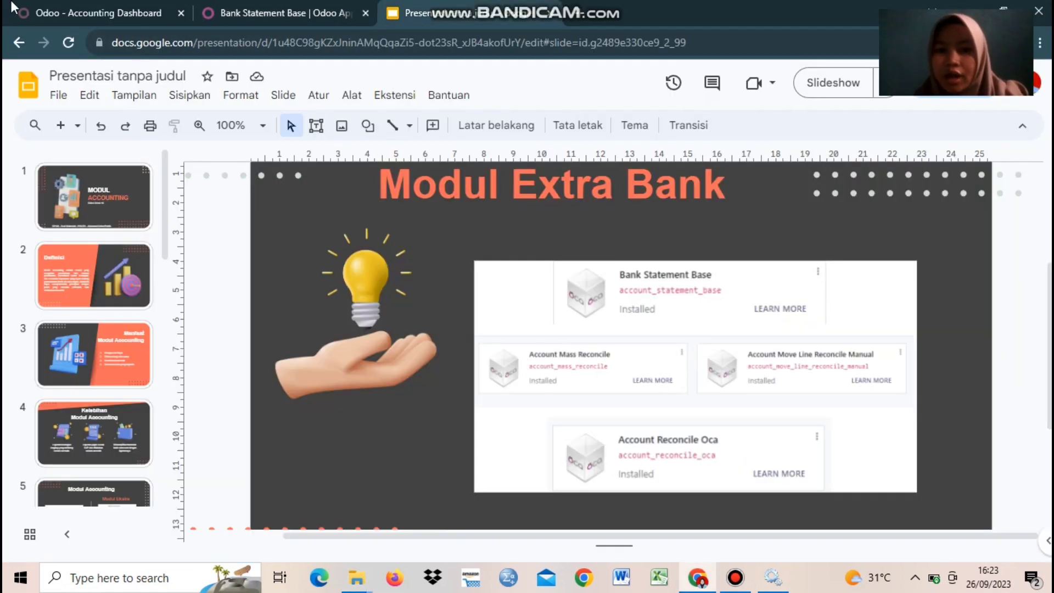
{"action": "left_click", "coordinate": [211, 13]}
{"action": "left_click", "coordinate": [770, 130]}
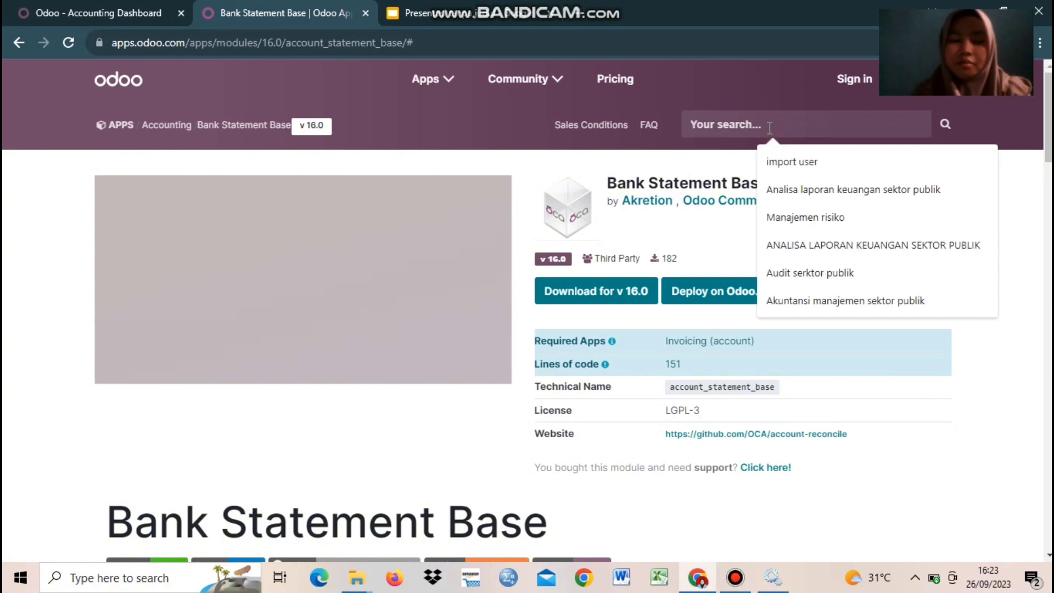
{"action": "type", "text": "ACCOUNT MASS"}
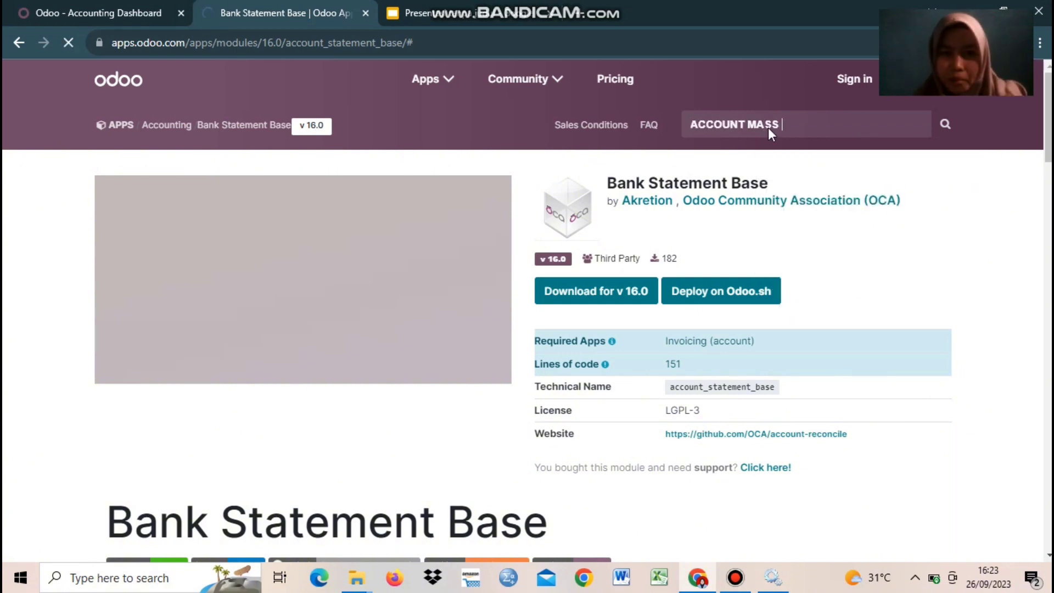
{"action": "key", "text": "Return"}
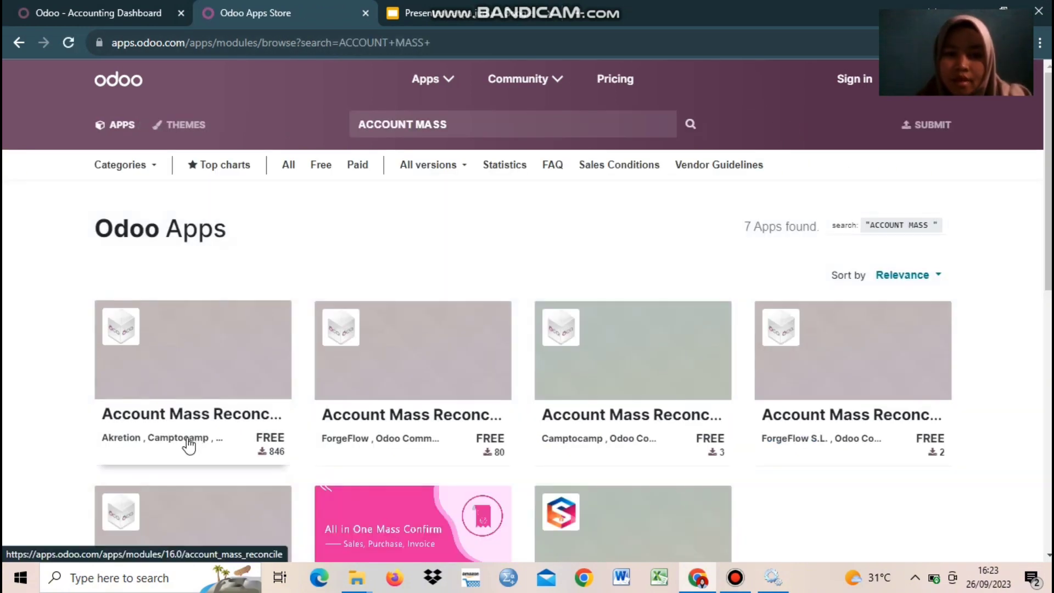
{"action": "type", "text": "RECONCILE"}
{"action": "key", "text": "Return"}
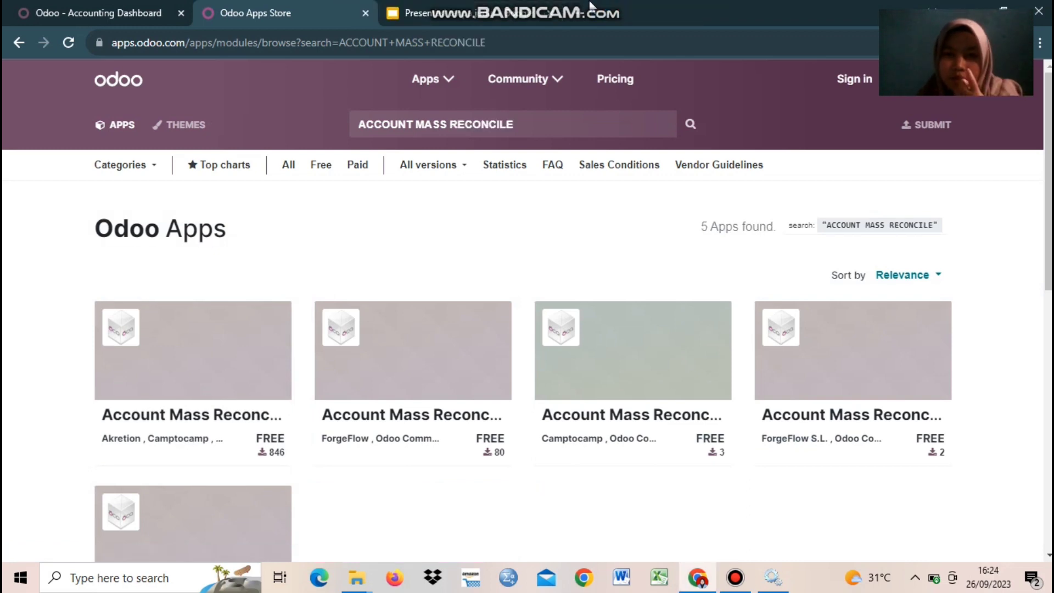
Step: Download the Account Mass Reconcile 16.0 package and show it in Downloads
{"action": "left_click", "coordinate": [186, 408]}
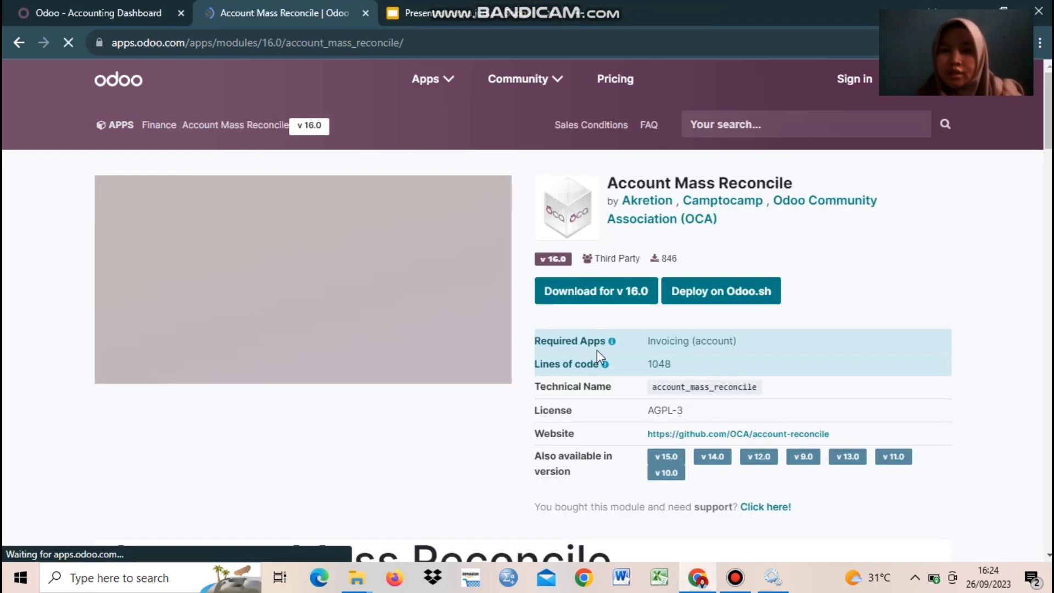
{"action": "left_click", "coordinate": [568, 293]}
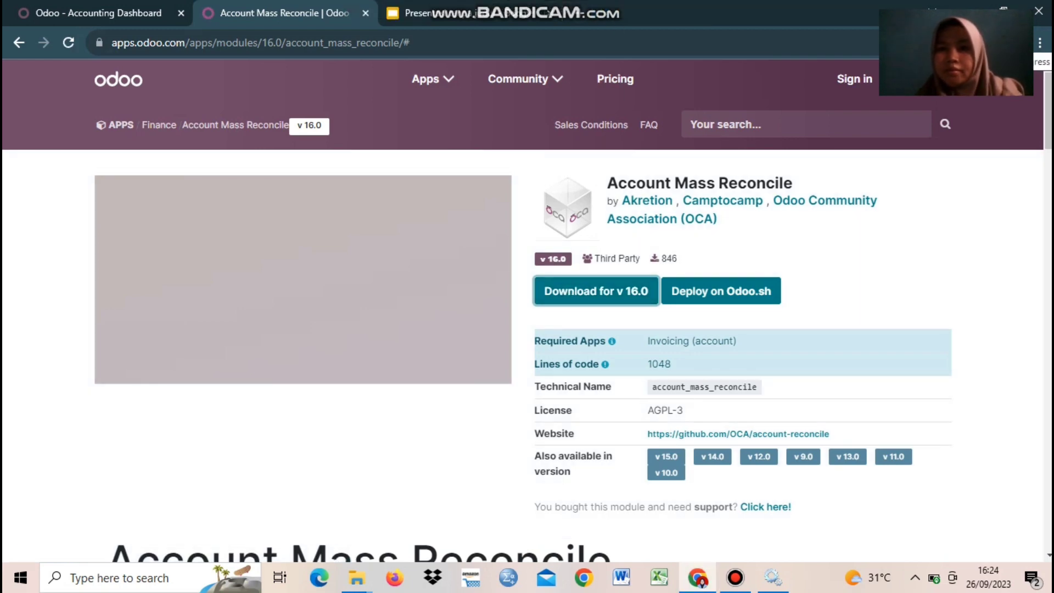
{"action": "left_click", "coordinate": [956, 81]}
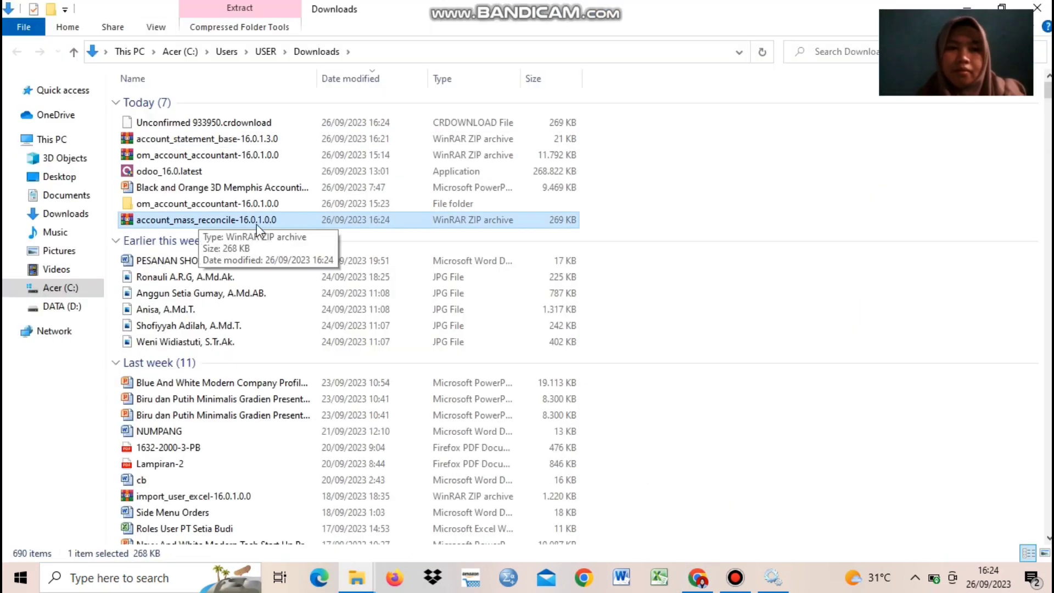
Step: Extract account_mass_reconcile into D:\Odoo 16\server\odoo\addons, then return to the Modul Extra Bank slide
{"action": "double_click", "coordinate": [256, 224]}
{"action": "left_click", "coordinate": [98, 147]}
{"action": "left_click", "coordinate": [82, 61]}
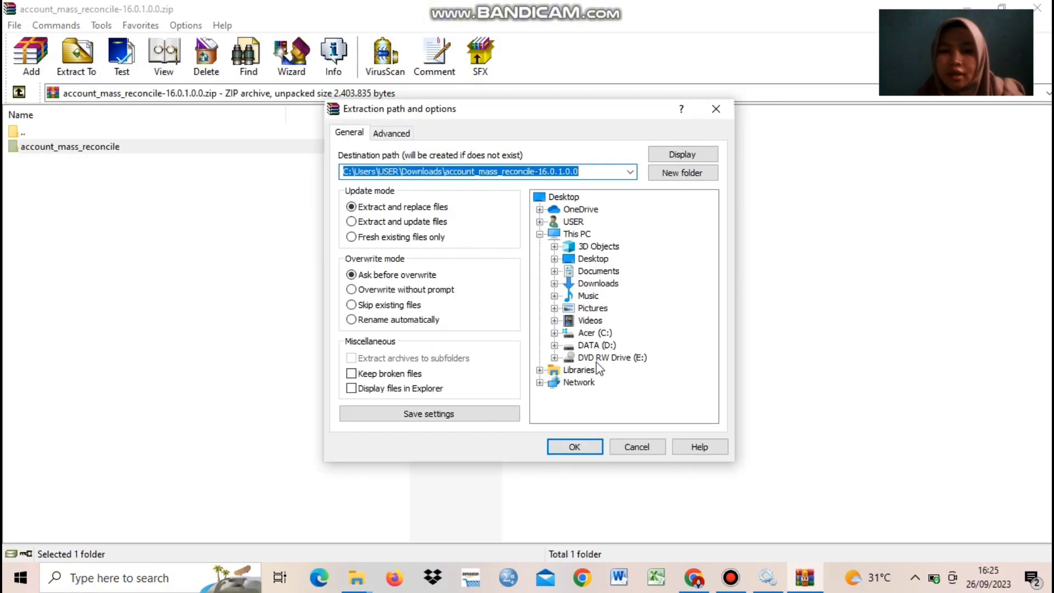
{"action": "left_click", "coordinate": [554, 345]}
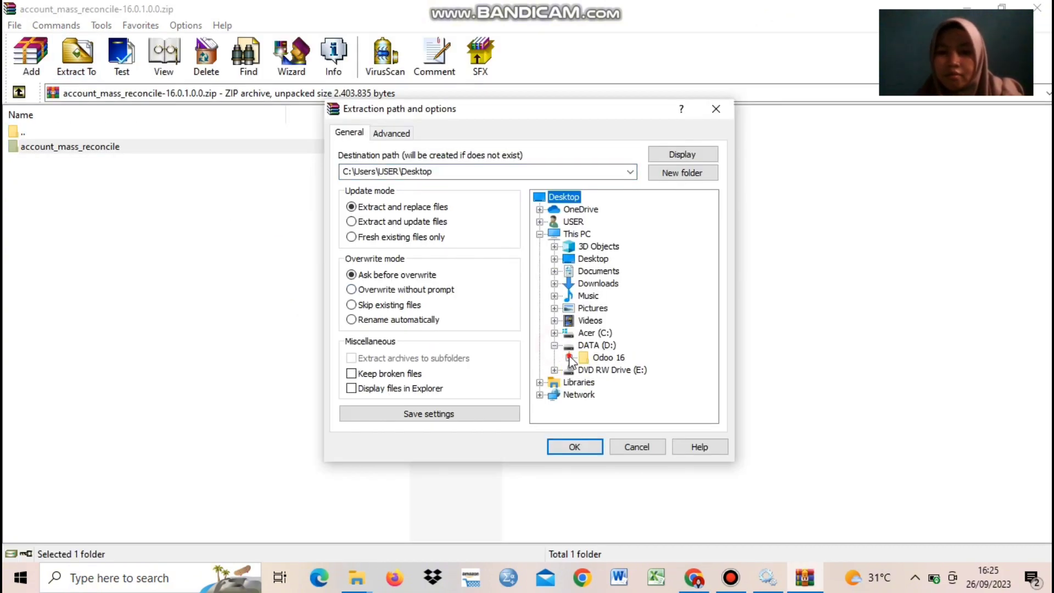
{"action": "left_click", "coordinate": [569, 358]}
{"action": "left_click", "coordinate": [583, 370]}
{"action": "left_click", "coordinate": [599, 394]}
{"action": "left_click", "coordinate": [644, 310]}
{"action": "left_click", "coordinate": [587, 447]}
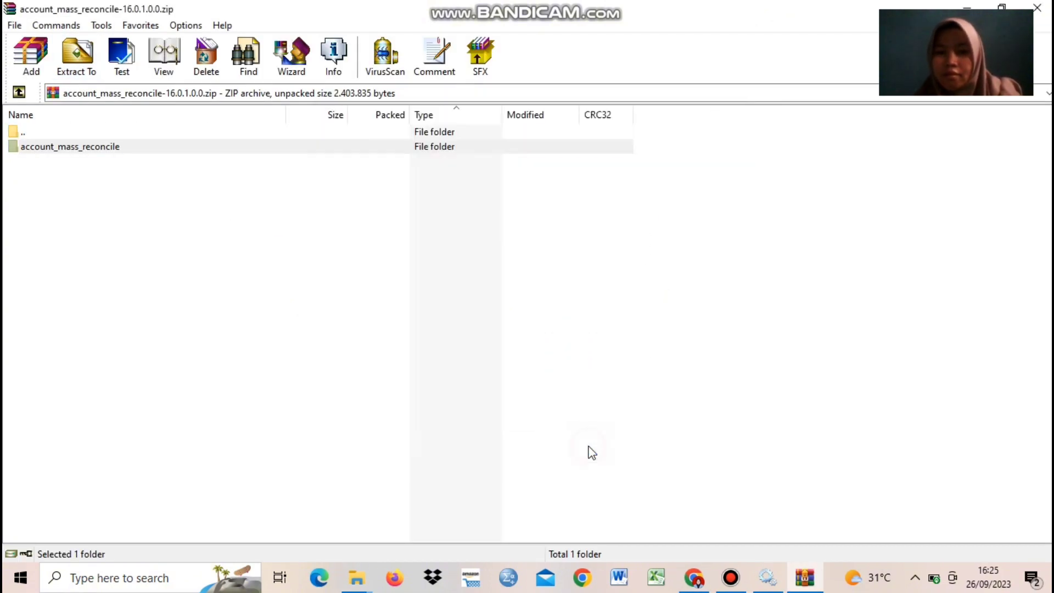
{"action": "left_click", "coordinate": [966, 9]}
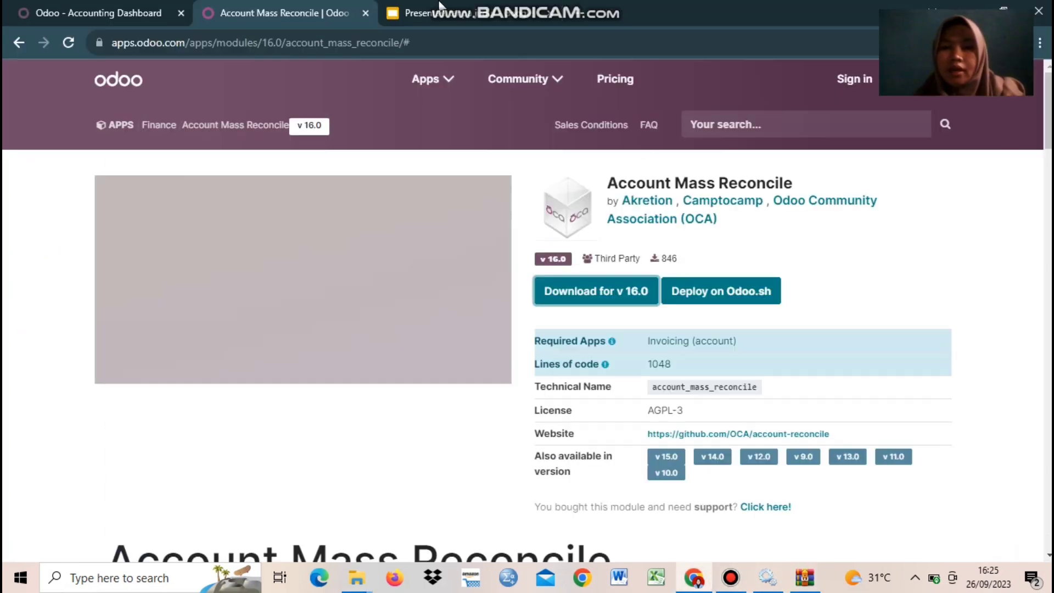
{"action": "left_click", "coordinate": [431, 5]}
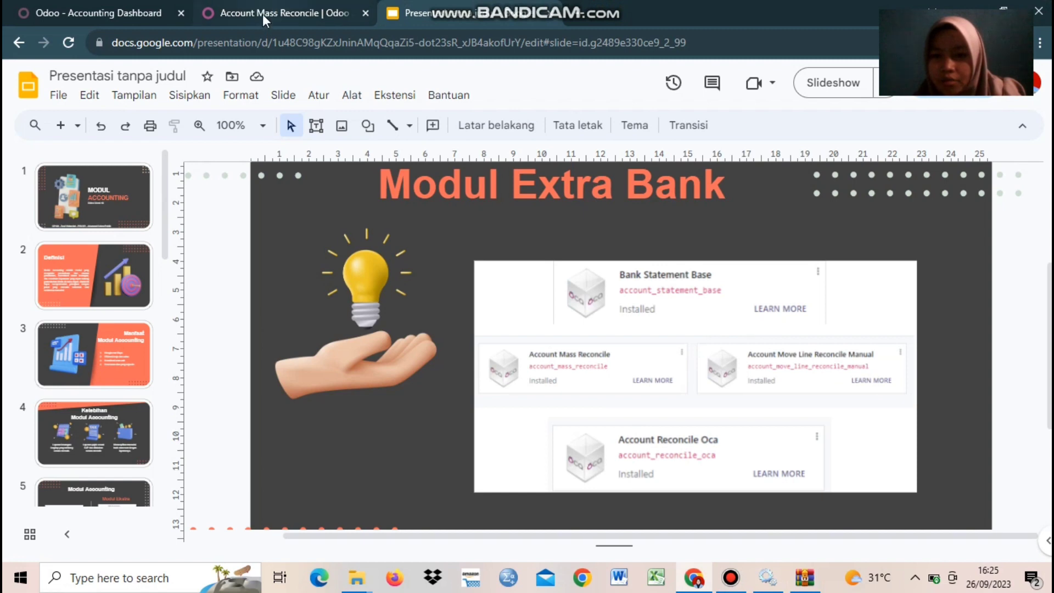
Step: Search the store for the ACCOUNT MOVE LINE RECONCILE module
{"action": "left_click", "coordinate": [300, 12]}
{"action": "left_click", "coordinate": [748, 133]}
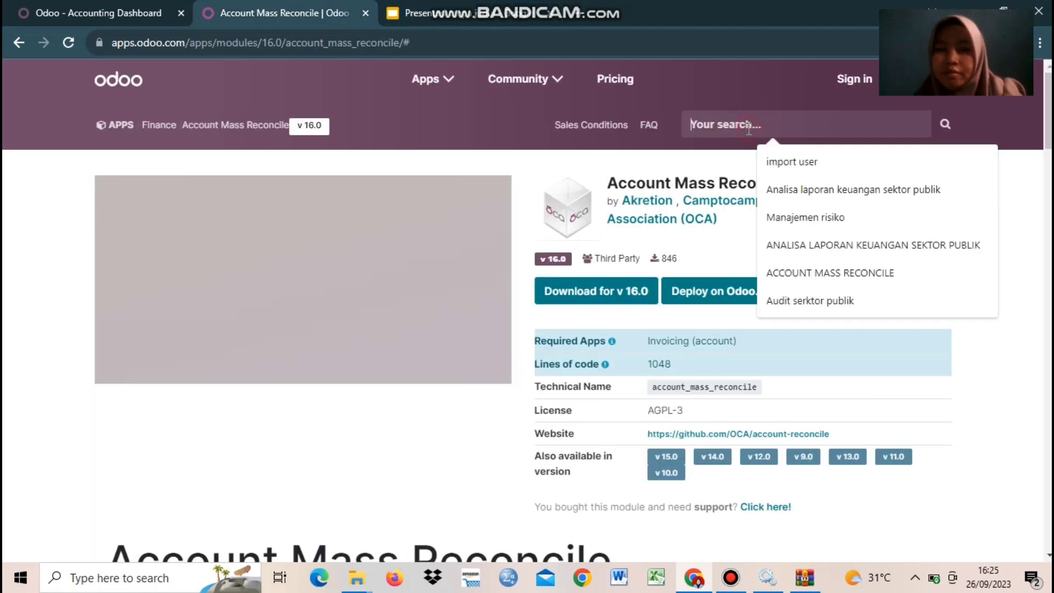
{"action": "type", "text": "ACCPO"}
{"action": "key", "text": "BackSpace"}
{"action": "key", "text": "BackSpace"}
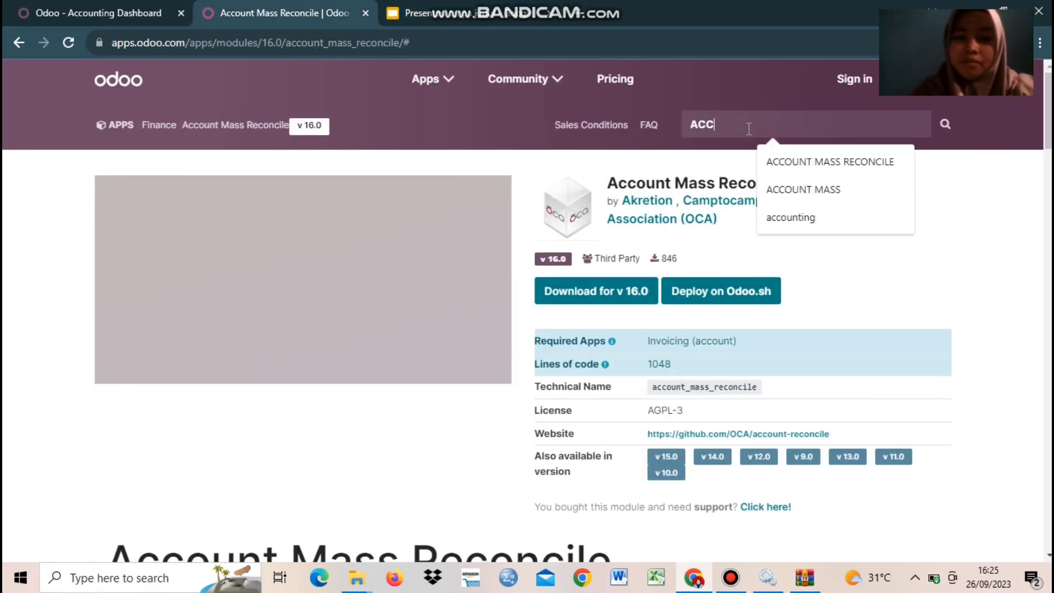
{"action": "type", "text": "OUNT MOVE LINE RECONCILA"}
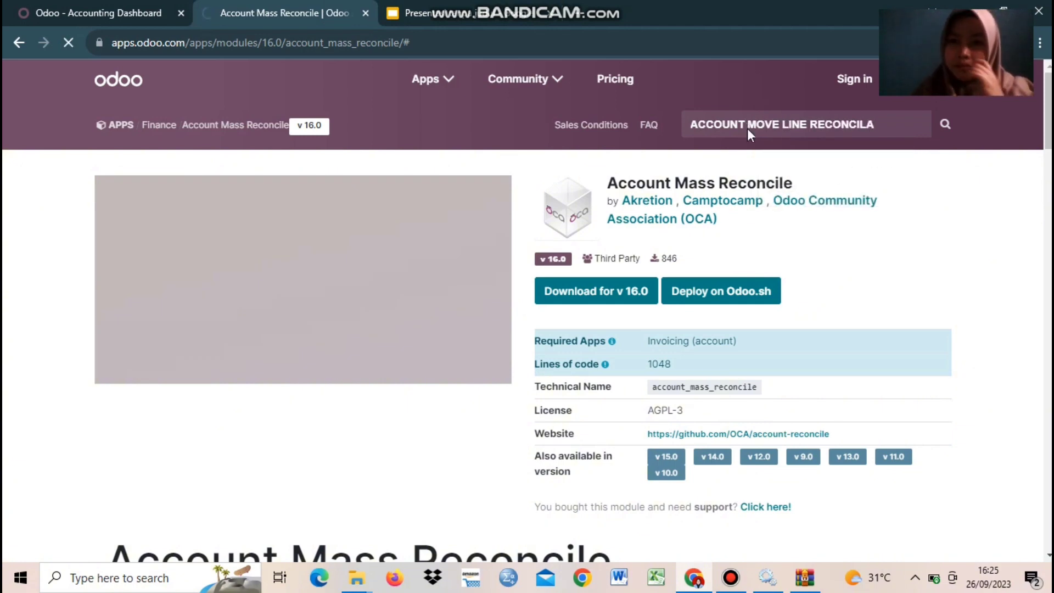
{"action": "key", "text": "BackSpace"}
{"action": "type", "text": "E"}
{"action": "key", "text": "Return"}
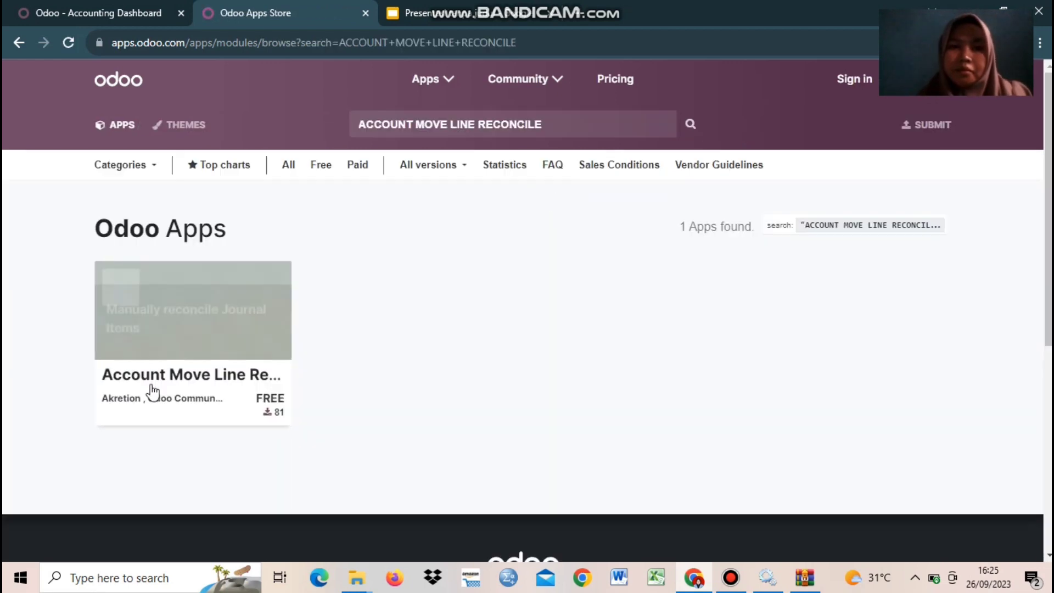
Step: Download the Account Move Line Reconcile Manual 16.0 zip and show it in Downloads
{"action": "left_click", "coordinate": [153, 393]}
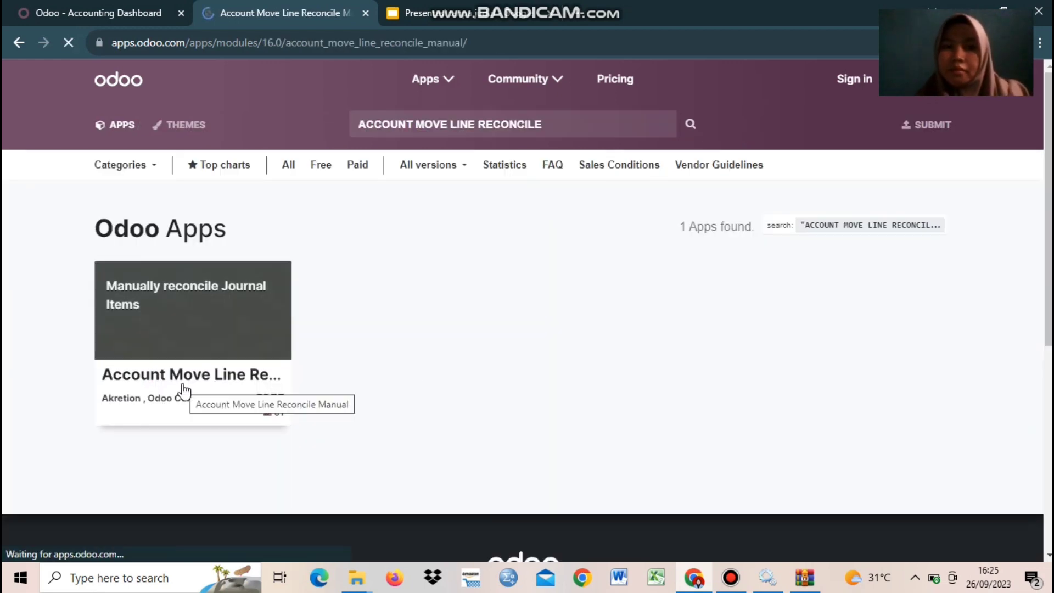
{"action": "left_click", "coordinate": [571, 296]}
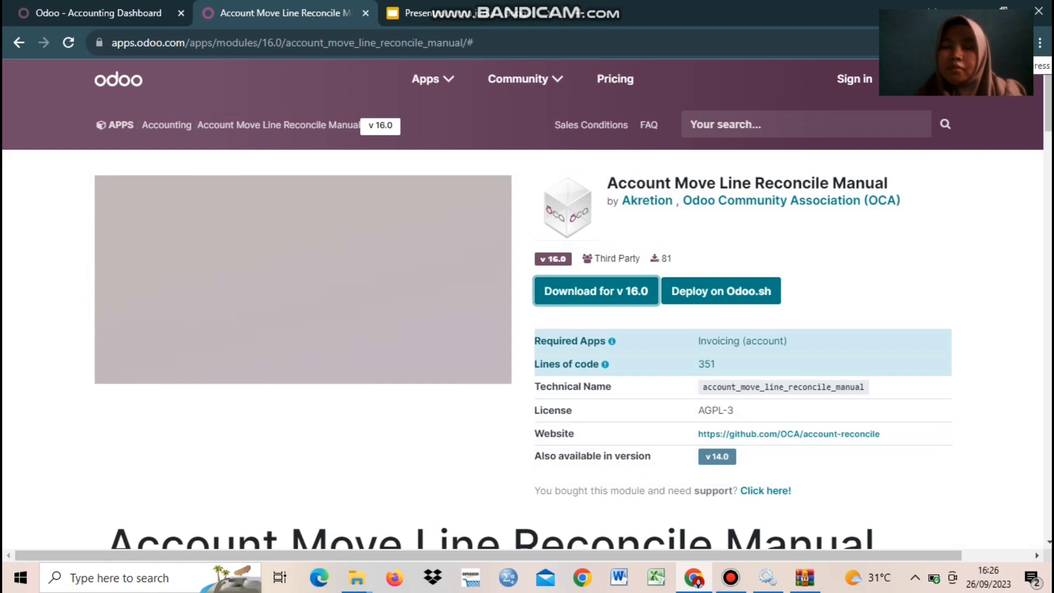
{"action": "left_click", "coordinate": [929, 79]}
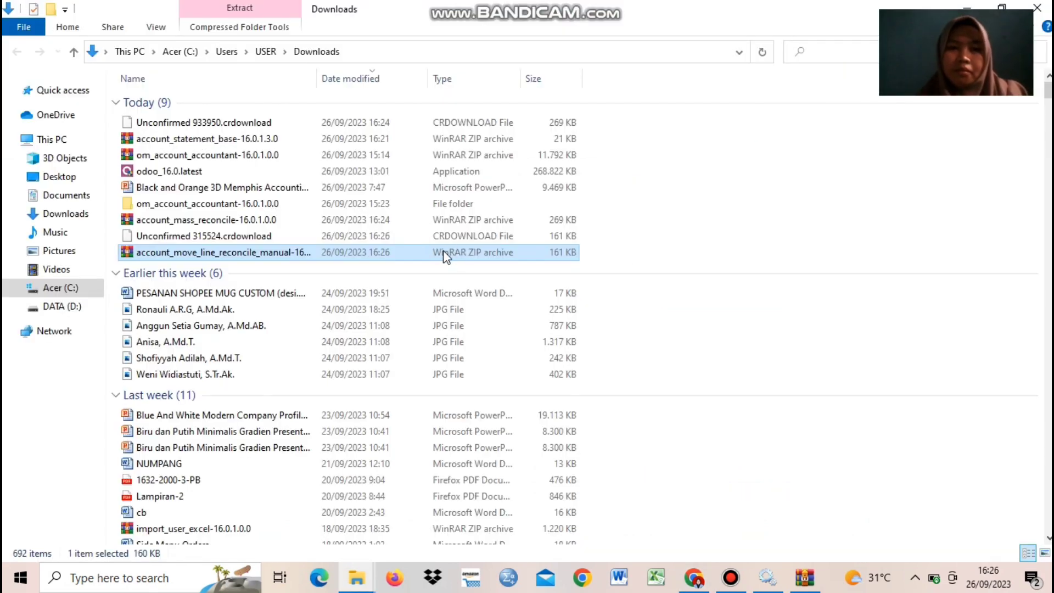
Step: Extract the account_move_line_reconcile_manual folder into D:\Odoo 16\server\odoo\addons and close WinRAR
{"action": "double_click", "coordinate": [444, 255]}
{"action": "left_click", "coordinate": [101, 148]}
{"action": "left_click", "coordinate": [77, 55]}
{"action": "left_click", "coordinate": [588, 282]}
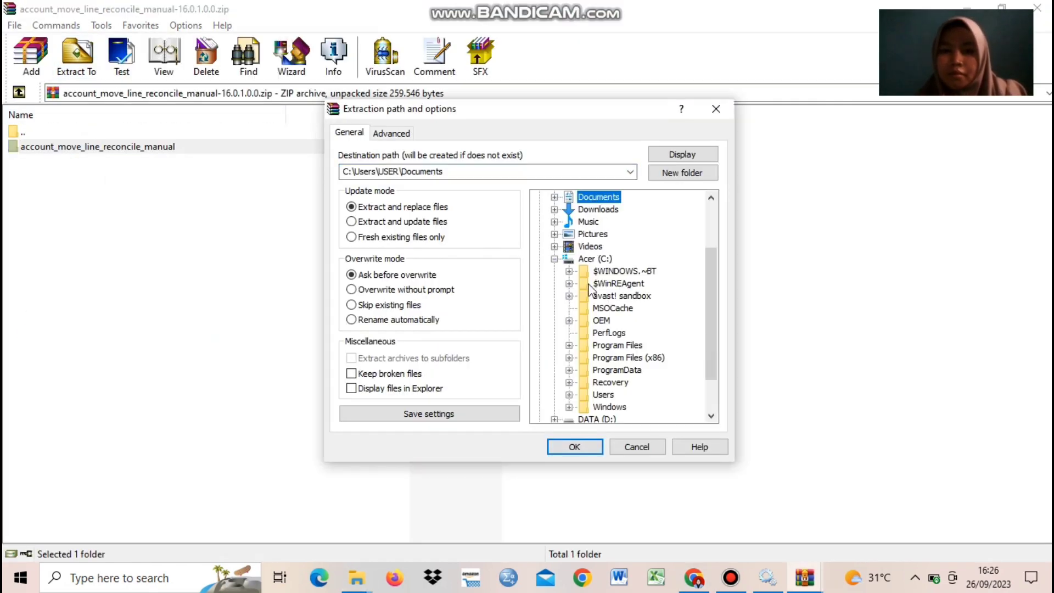
{"action": "left_click_drag", "start_coordinate": [711, 336], "coordinate": [710, 366]}
{"action": "left_click", "coordinate": [555, 369]}
{"action": "left_click", "coordinate": [568, 383]}
{"action": "left_click", "coordinate": [583, 370]}
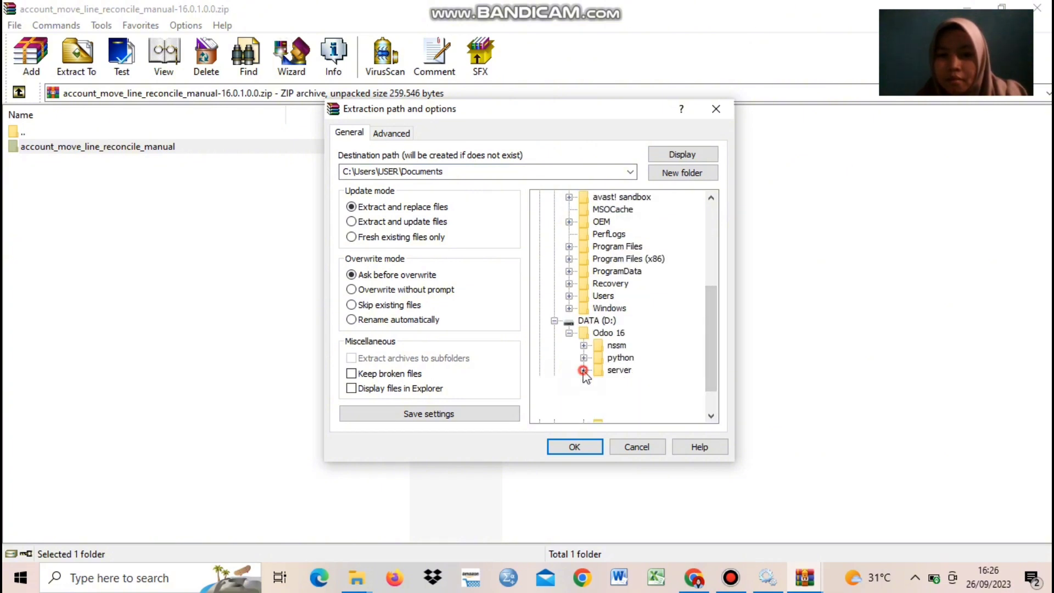
{"action": "left_click", "coordinate": [598, 395]}
{"action": "left_click", "coordinate": [625, 308]}
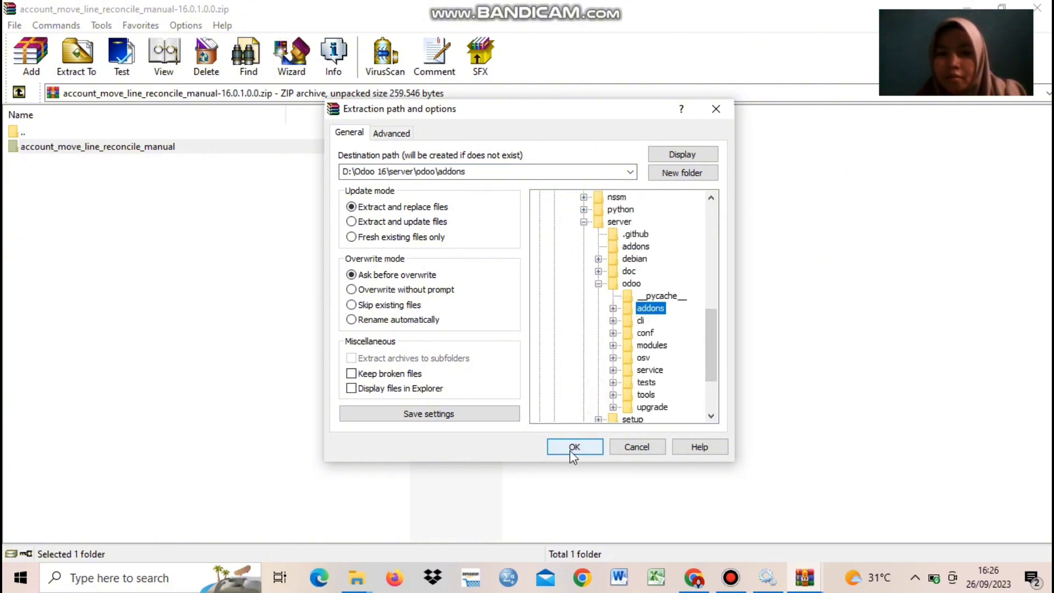
{"action": "left_click", "coordinate": [572, 448]}
{"action": "left_click", "coordinate": [1037, 8]}
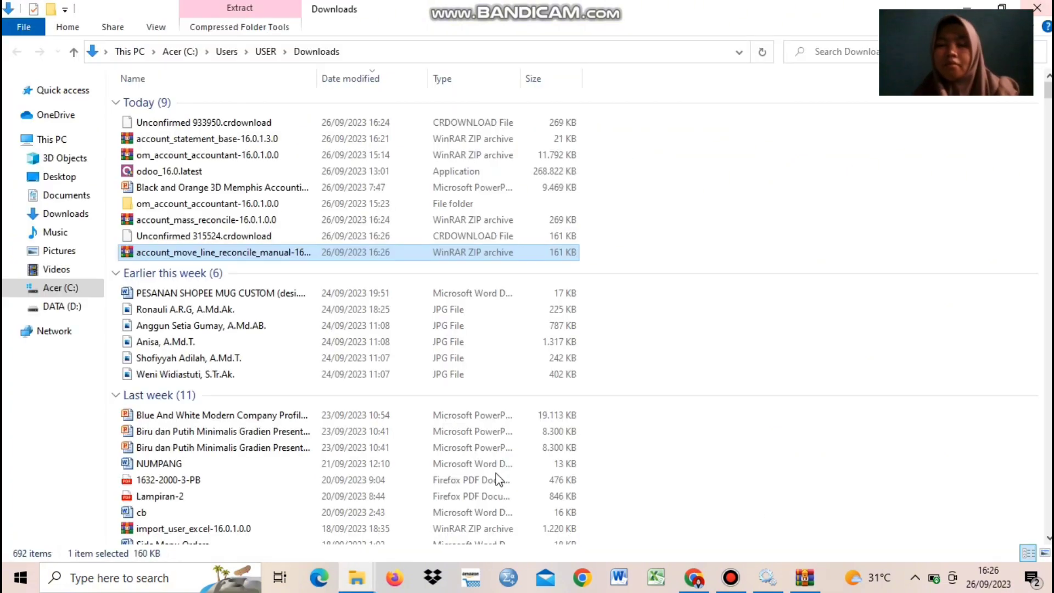
Step: Search the Odoo Apps Store for ACCOUNT RECONCILE OCA
{"action": "left_click", "coordinate": [694, 577]}
{"action": "left_click", "coordinate": [418, 13]}
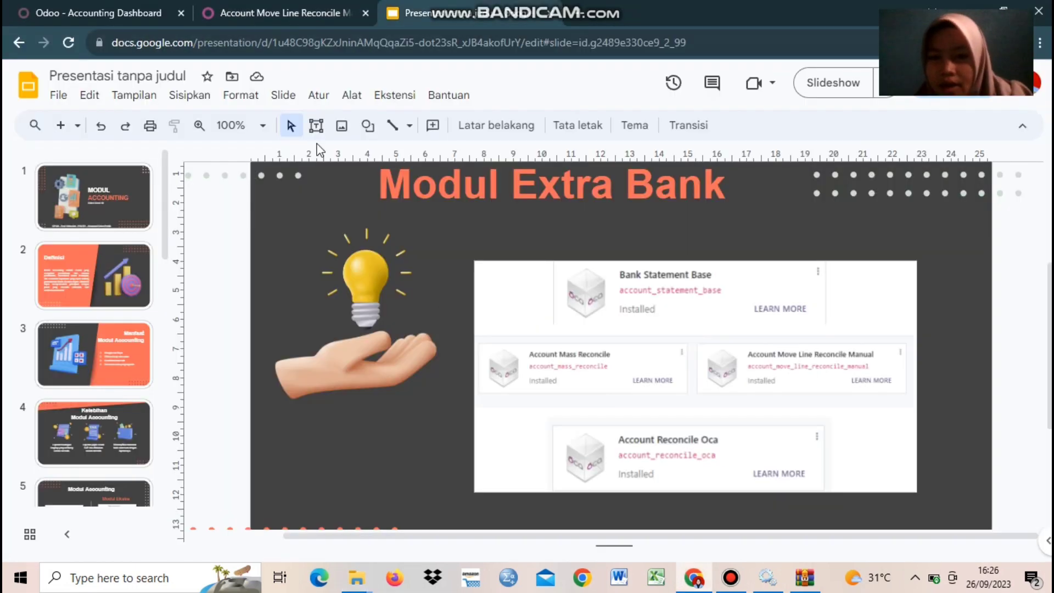
{"action": "left_click", "coordinate": [285, 13]}
{"action": "left_click", "coordinate": [754, 125]}
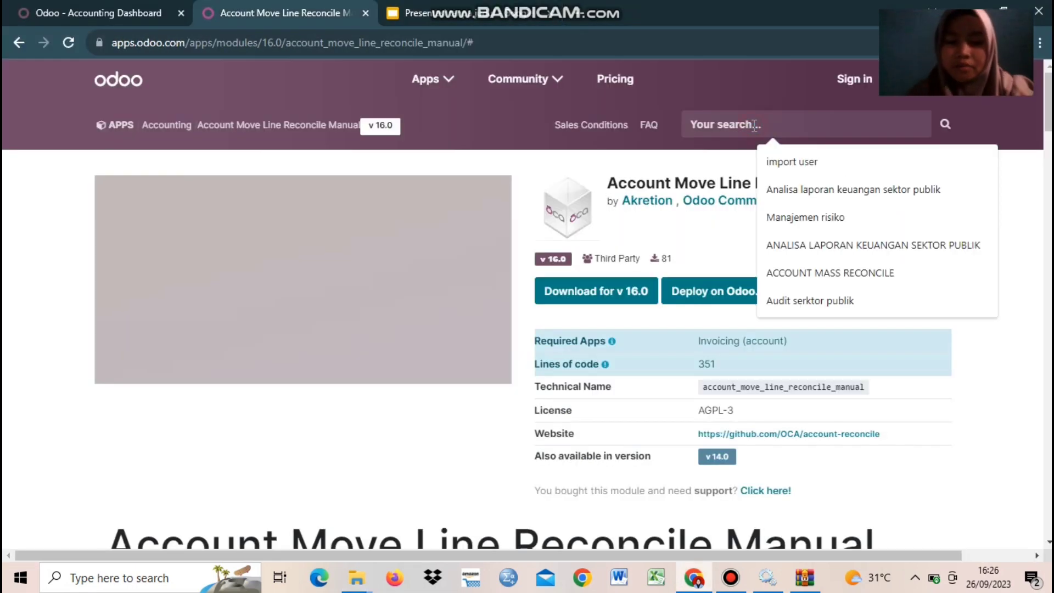
{"action": "type", "text": "ACCOUNT"}
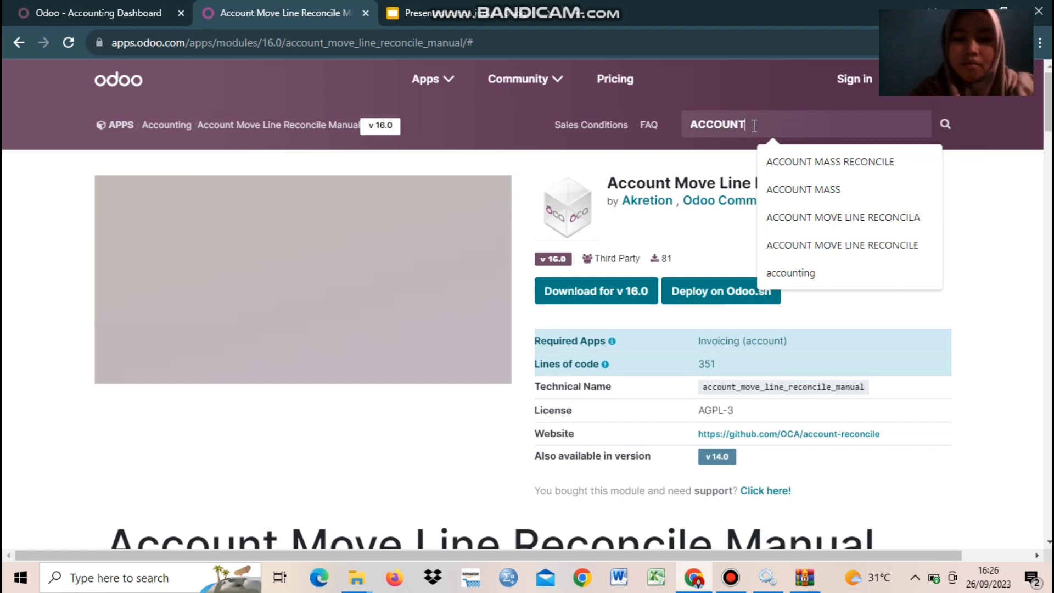
{"action": "type", "text": " RECONCILE OCA"}
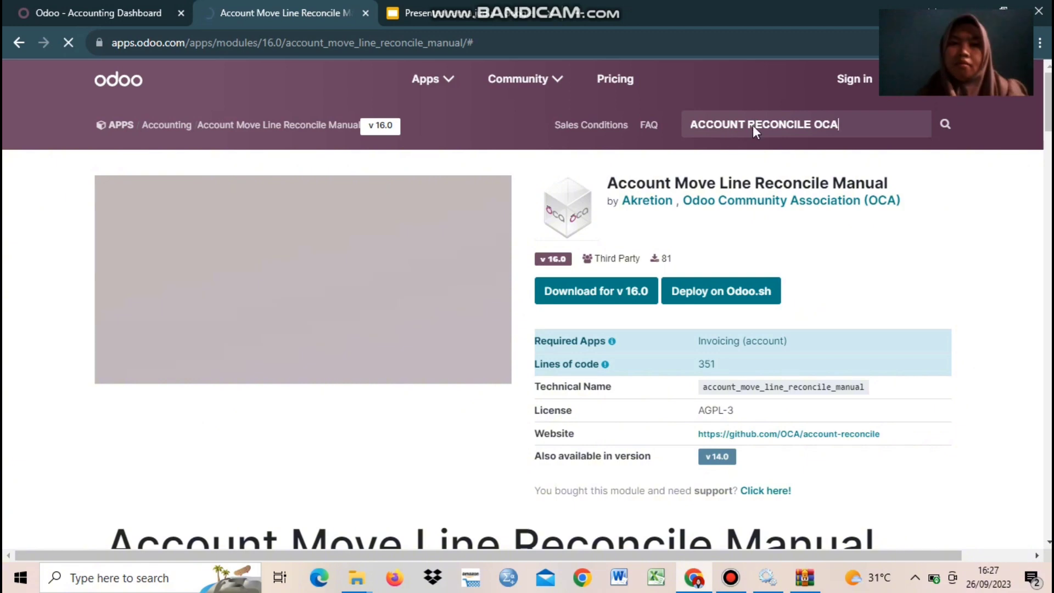
{"action": "key", "text": "Return"}
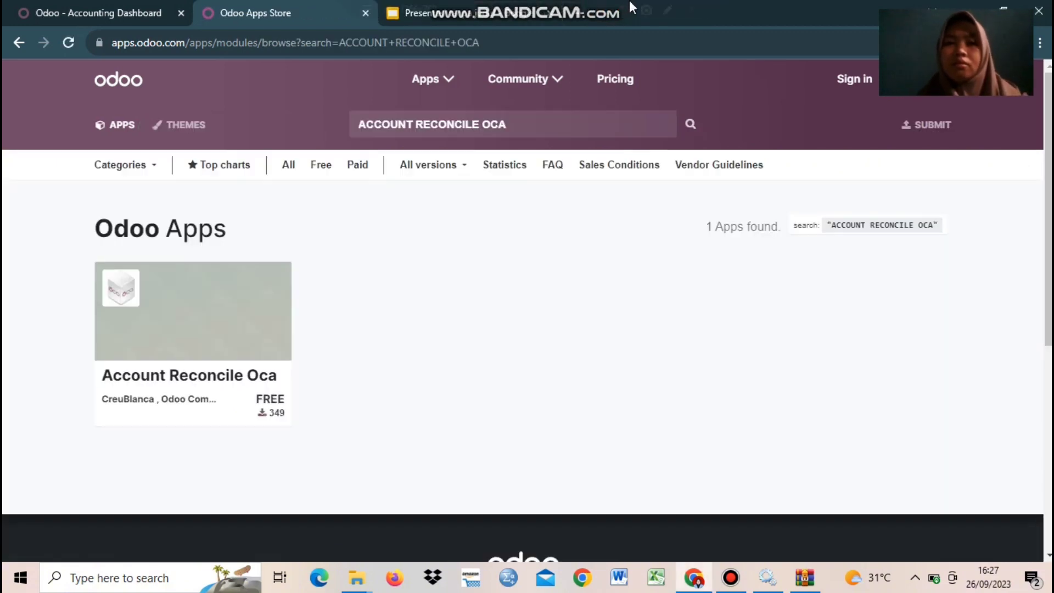
Step: Download the Account Reconcile Oca 16.0 package (account_reconcile_oca-16.0.1.2.3)
{"action": "left_click", "coordinate": [183, 409]}
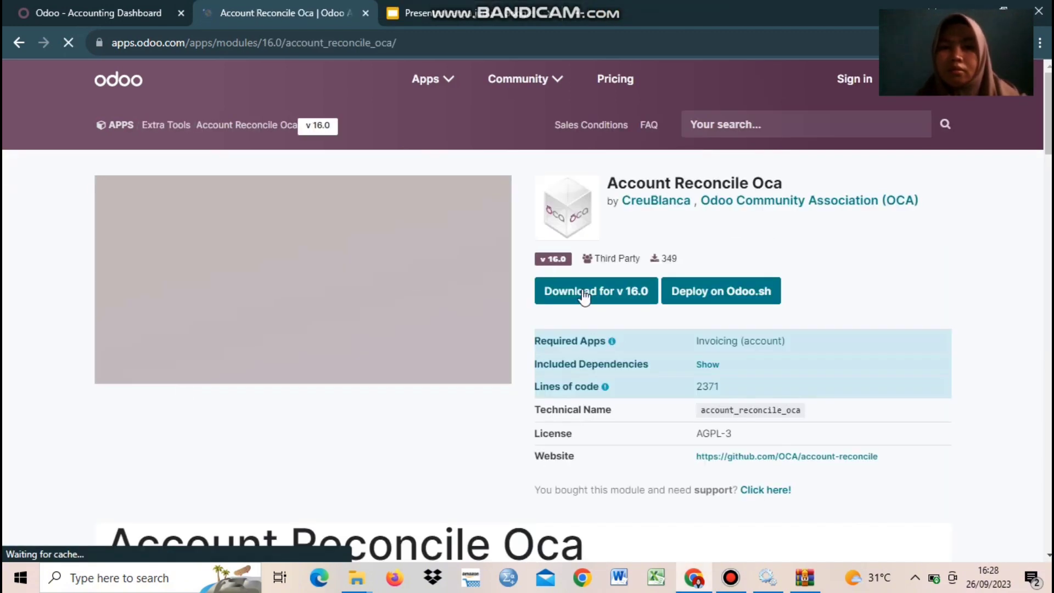
{"action": "left_click", "coordinate": [583, 310]}
{"action": "left_click", "coordinate": [581, 294]}
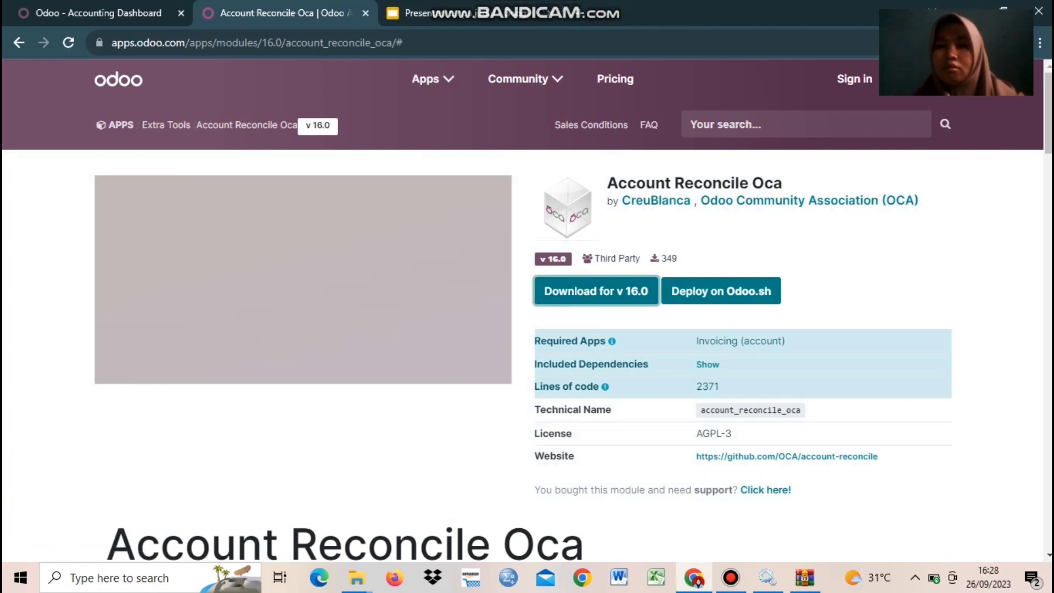
{"action": "left_click", "coordinate": [966, 43]}
Step: Extract both account_reconcile_oca and account_statement_base folders into D:\Odoo 16\server\odoo\addons
{"action": "left_click", "coordinate": [940, 78]}
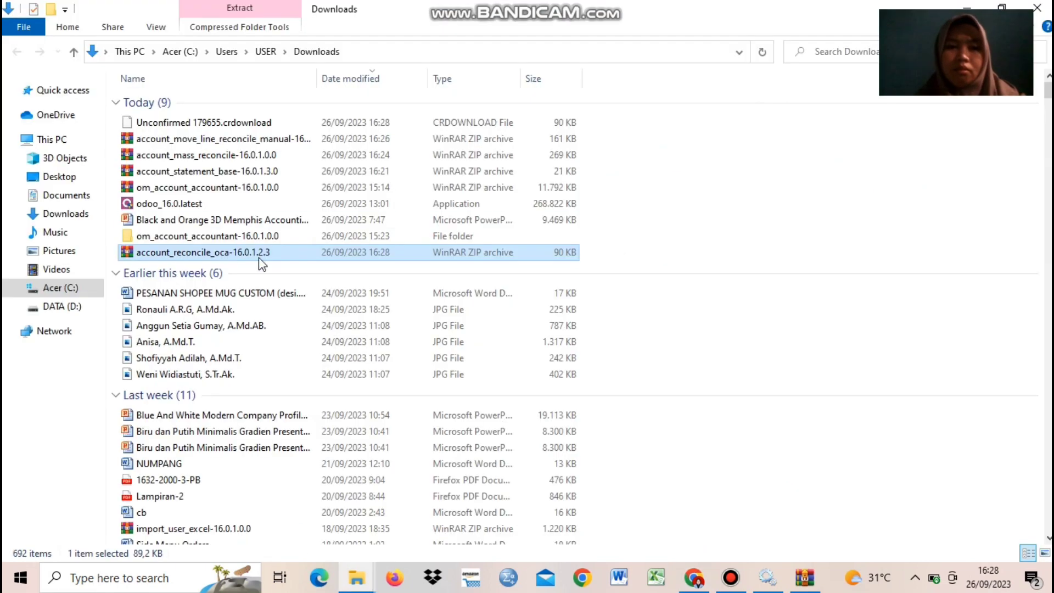
{"action": "double_click", "coordinate": [207, 249]}
{"action": "key", "text": "ctrl+a"}
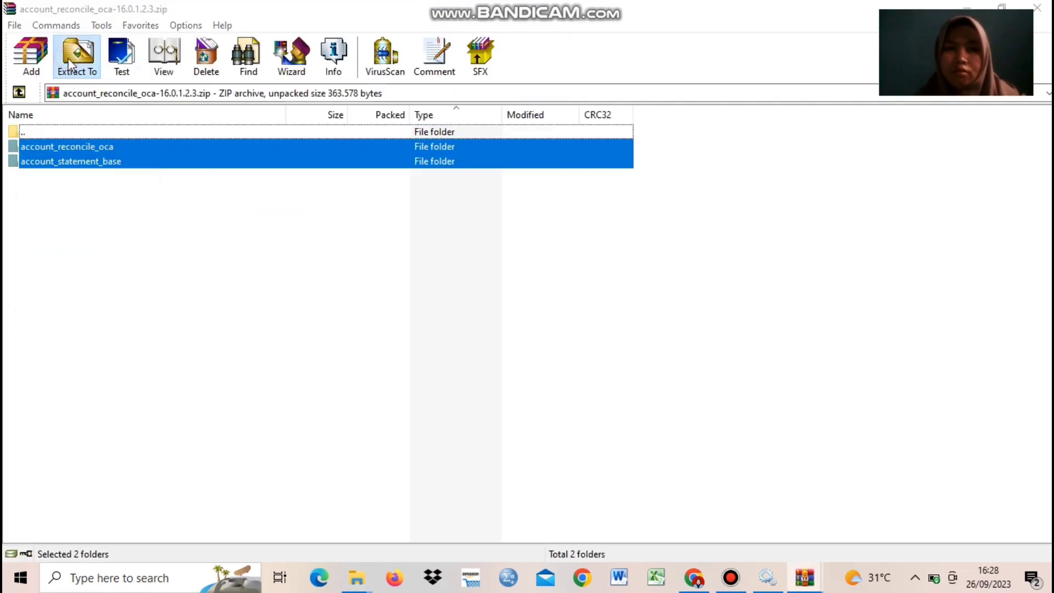
{"action": "left_click", "coordinate": [76, 55]}
{"action": "left_click", "coordinate": [554, 346]}
{"action": "left_click", "coordinate": [569, 358]}
{"action": "left_click", "coordinate": [583, 370]}
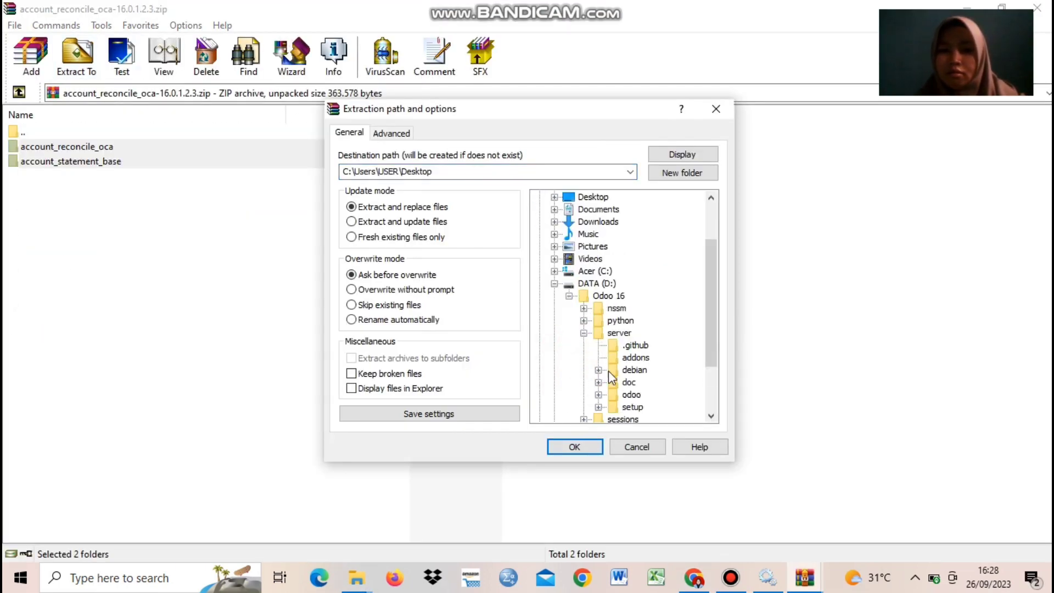
{"action": "left_click", "coordinate": [597, 395]}
{"action": "left_click", "coordinate": [652, 308]}
{"action": "left_click", "coordinate": [579, 446]}
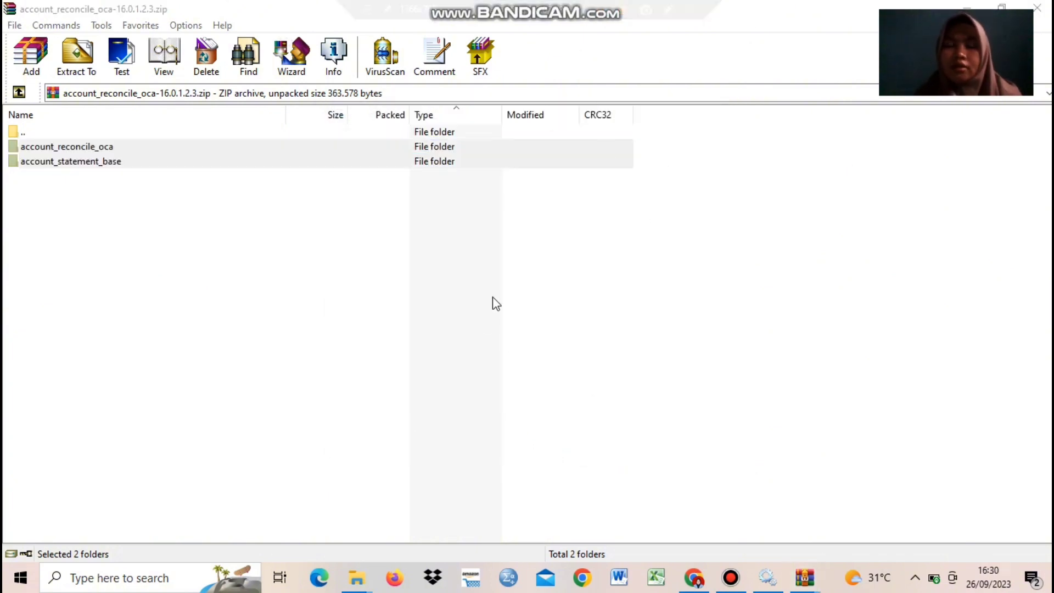
{"action": "left_click", "coordinate": [969, 5]}
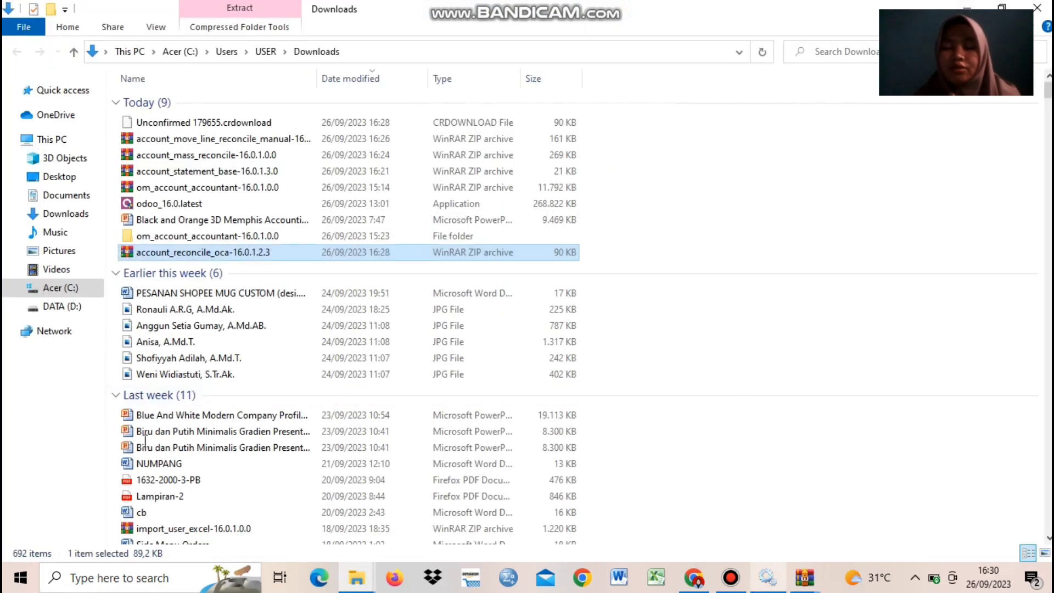
{"action": "key", "text": "alt+Tab"}
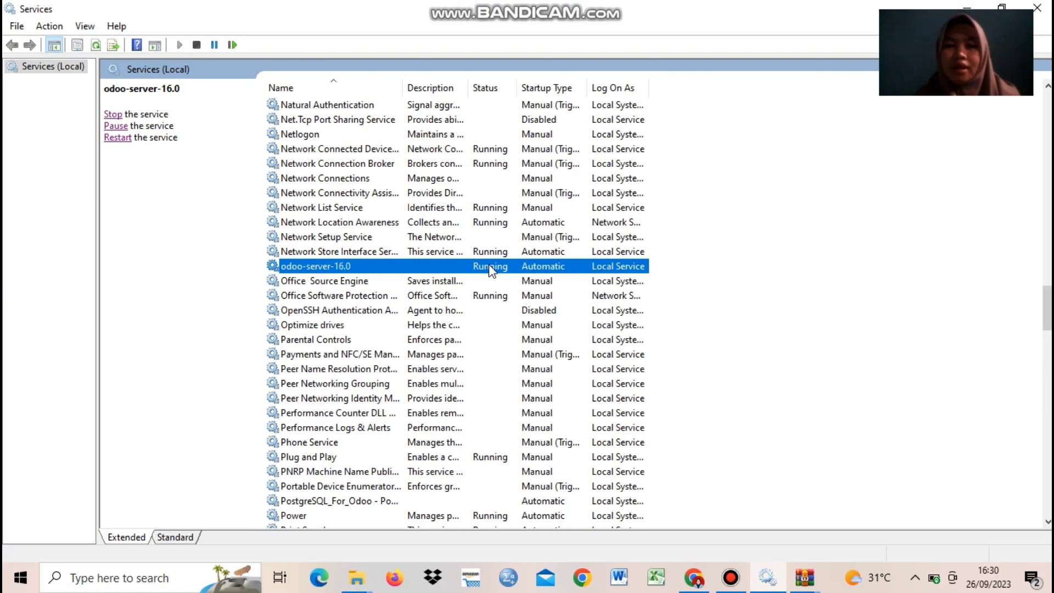
Step: Restart the odoo-server-16.0 Windows service, then go back to Chrome
{"action": "right_click", "coordinate": [489, 264]}
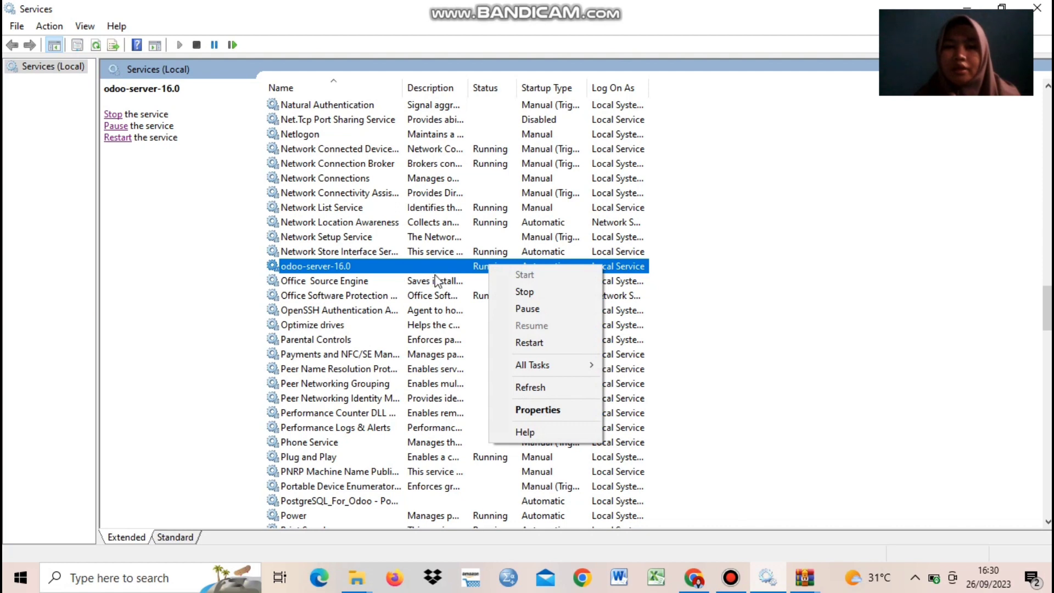
{"action": "left_click", "coordinate": [532, 346]}
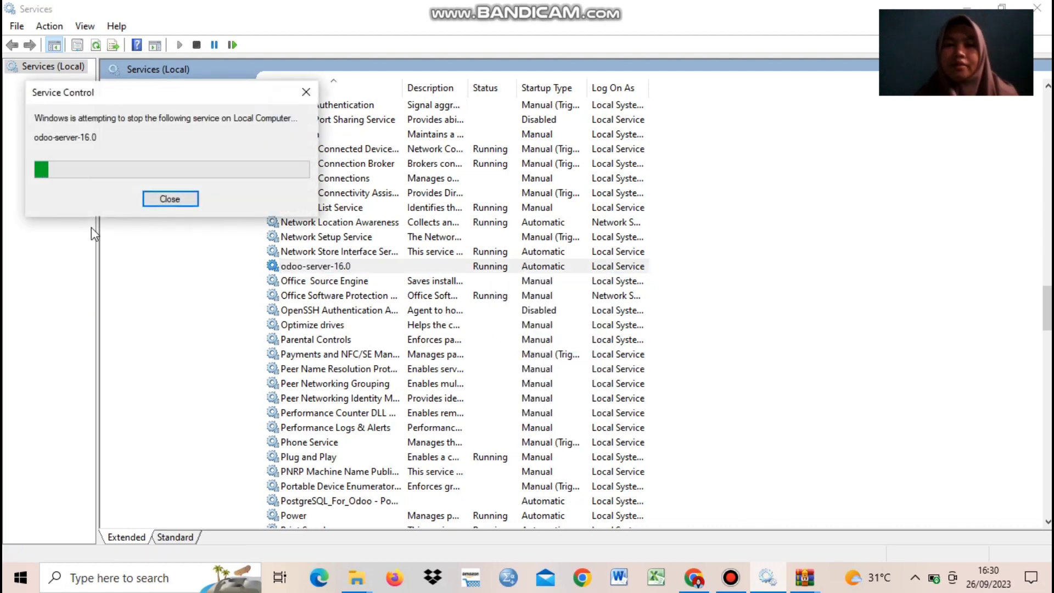
{"action": "mouse_move", "coordinate": [606, 8]}
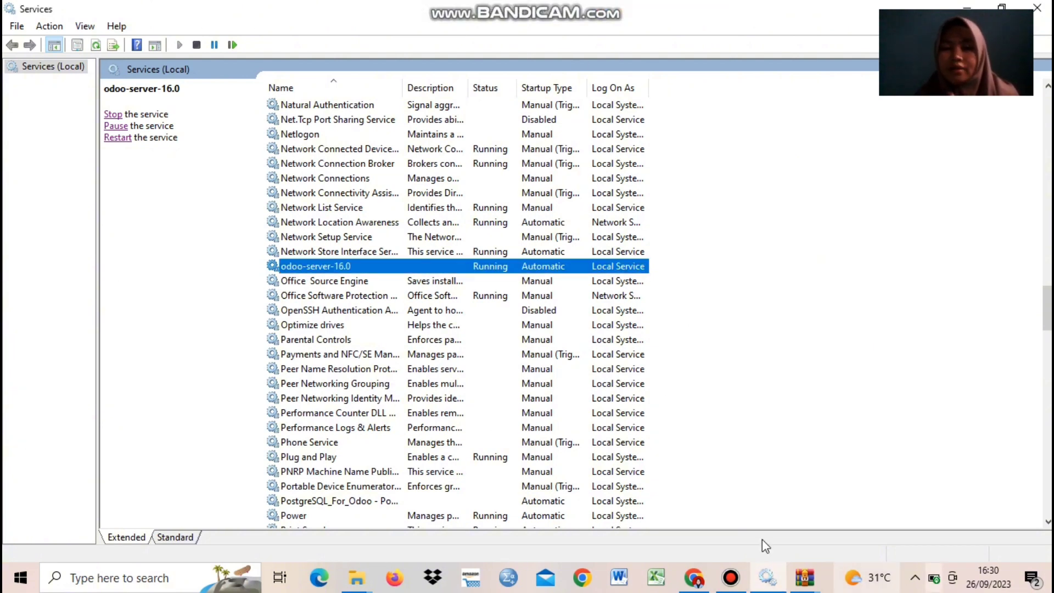
{"action": "left_click", "coordinate": [693, 577]}
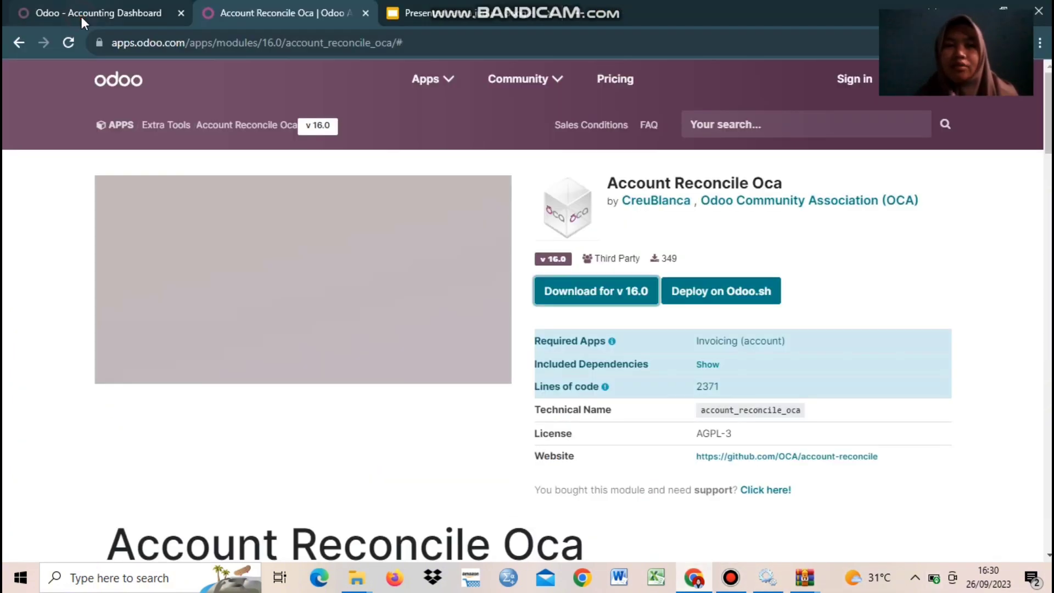
Step: Reopen the local Odoo login page and log in to the database as admin
{"action": "left_click", "coordinate": [82, 20]}
{"action": "left_click", "coordinate": [68, 44]}
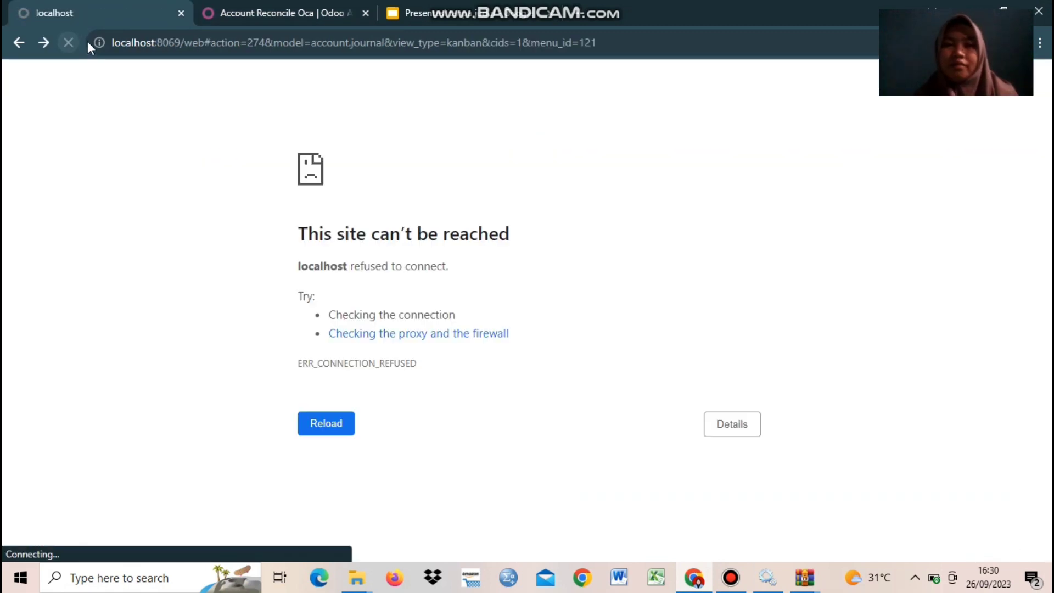
{"action": "left_click", "coordinate": [221, 45]}
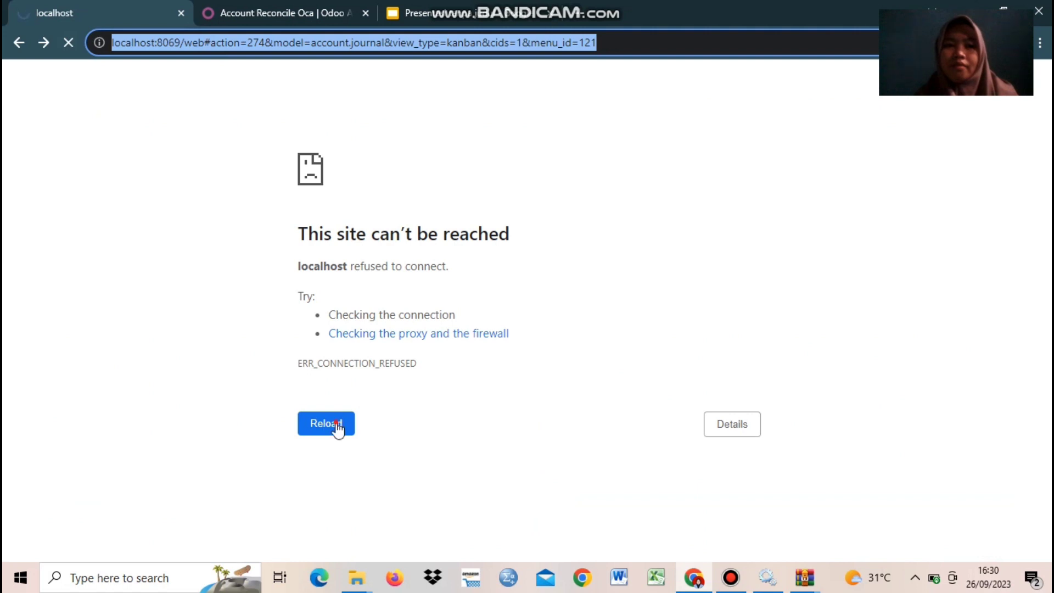
{"action": "left_click", "coordinate": [231, 45]}
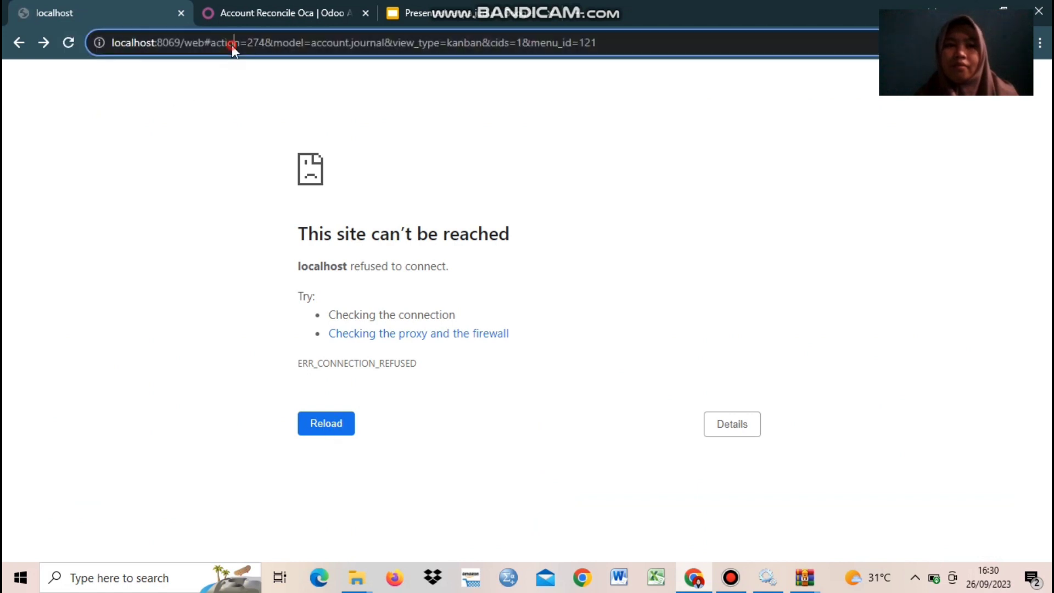
{"action": "type", "text": "LOCAL"}
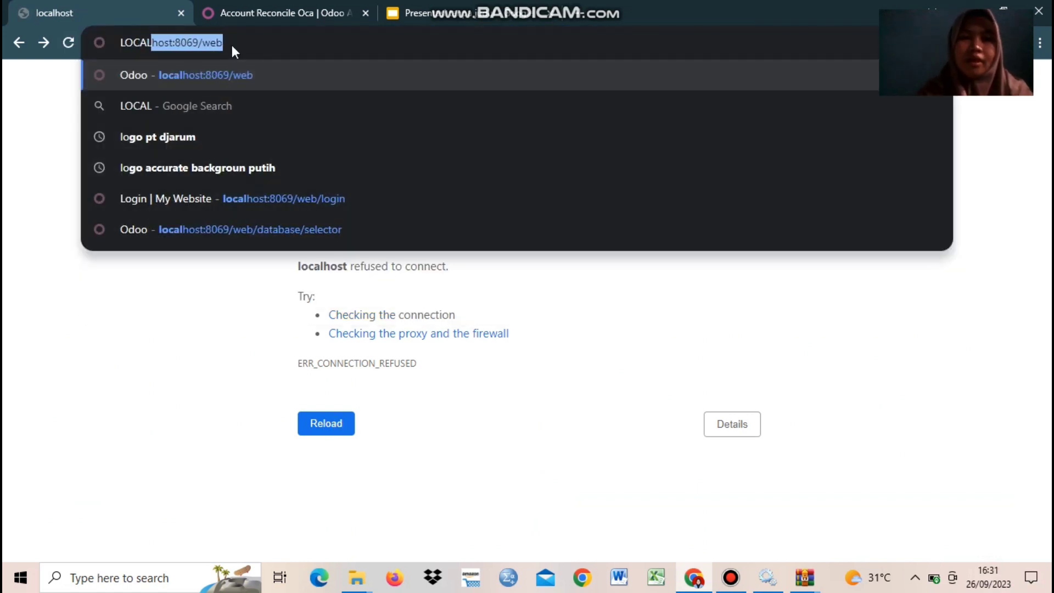
{"action": "left_click", "coordinate": [252, 258]}
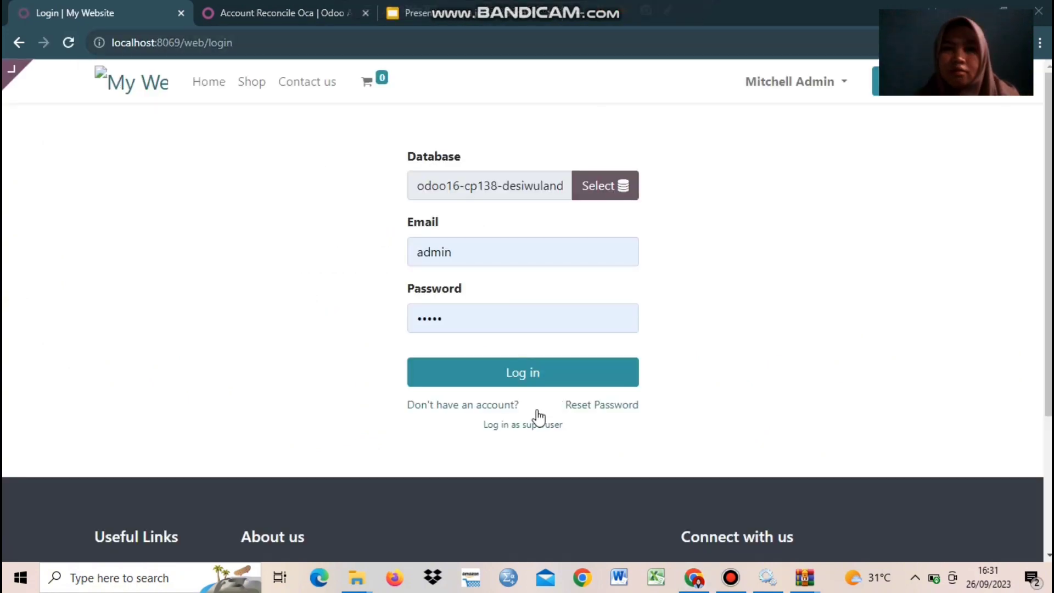
{"action": "left_click", "coordinate": [533, 378]}
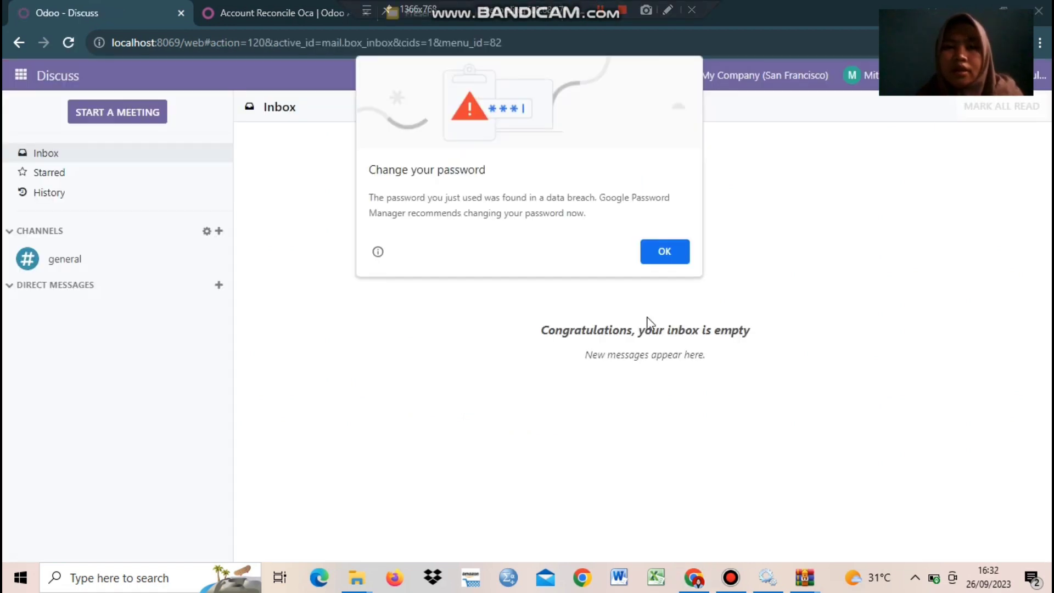
Step: Search Apps for RECONCILE, then update the apps list so all 537 modules appear
{"action": "left_click", "coordinate": [660, 253]}
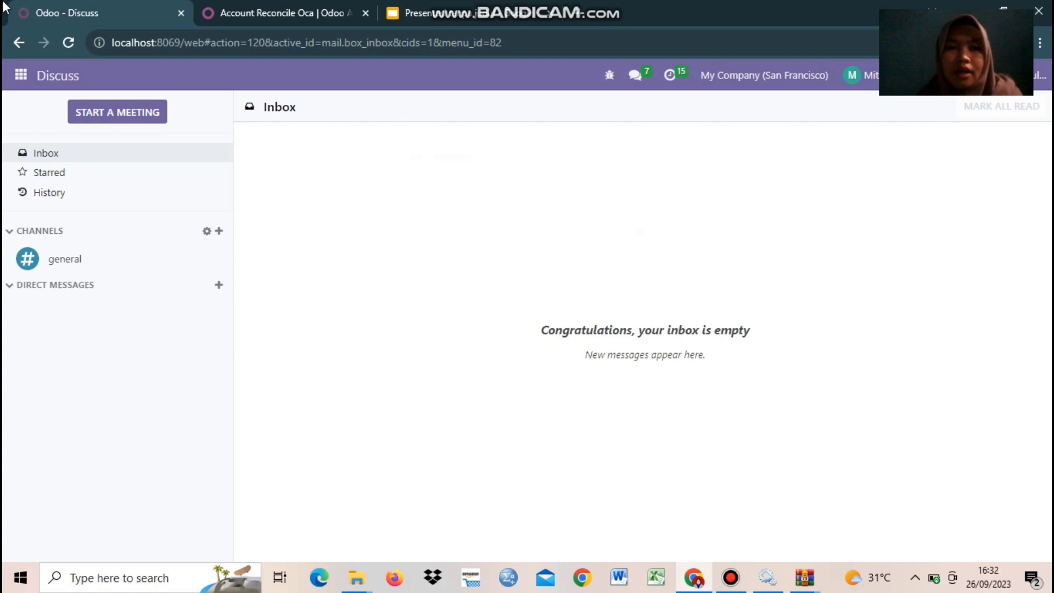
{"action": "left_click", "coordinate": [22, 75]}
{"action": "left_click", "coordinate": [52, 383]}
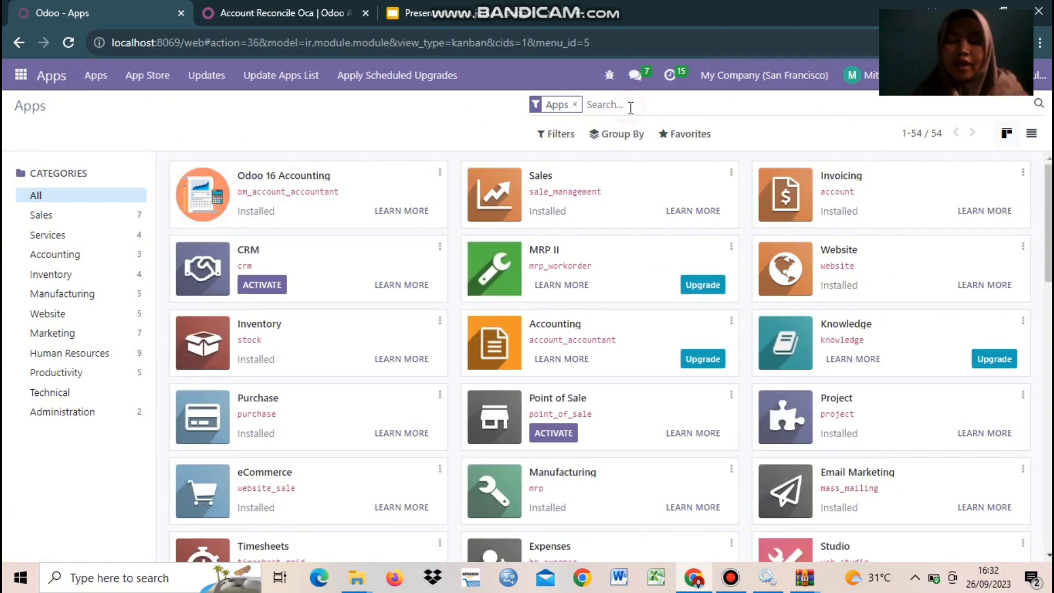
{"action": "type", "text": "RECON"}
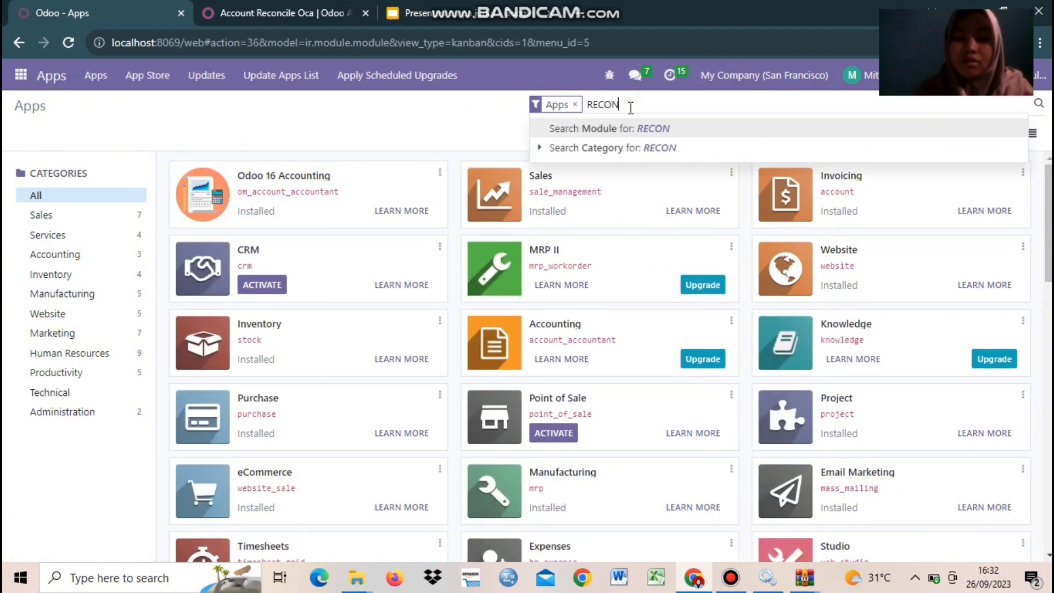
{"action": "type", "text": "CILE"}
{"action": "key", "text": "Return"}
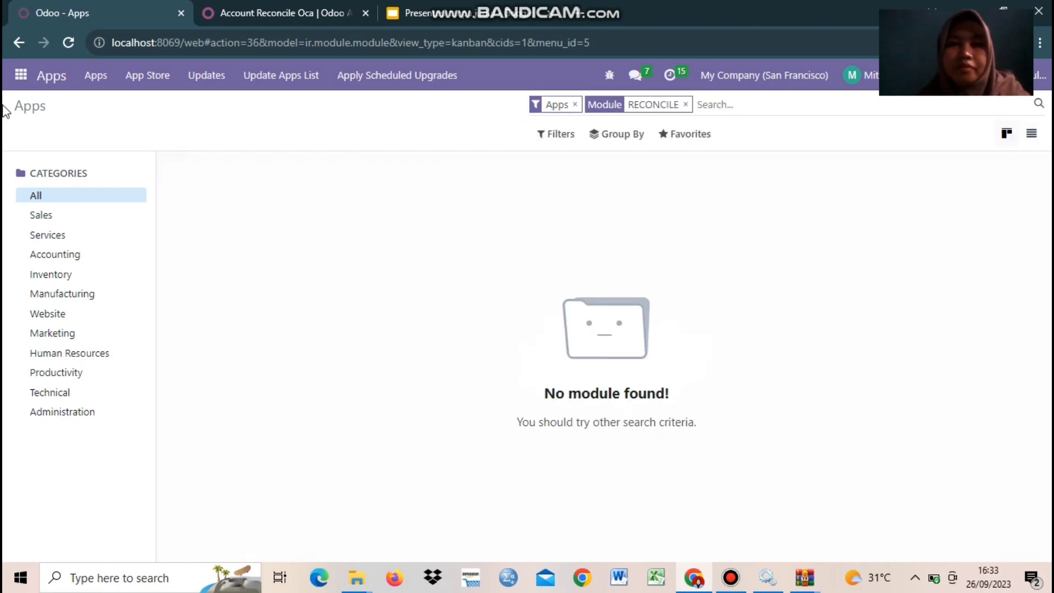
{"action": "left_click", "coordinate": [264, 78]}
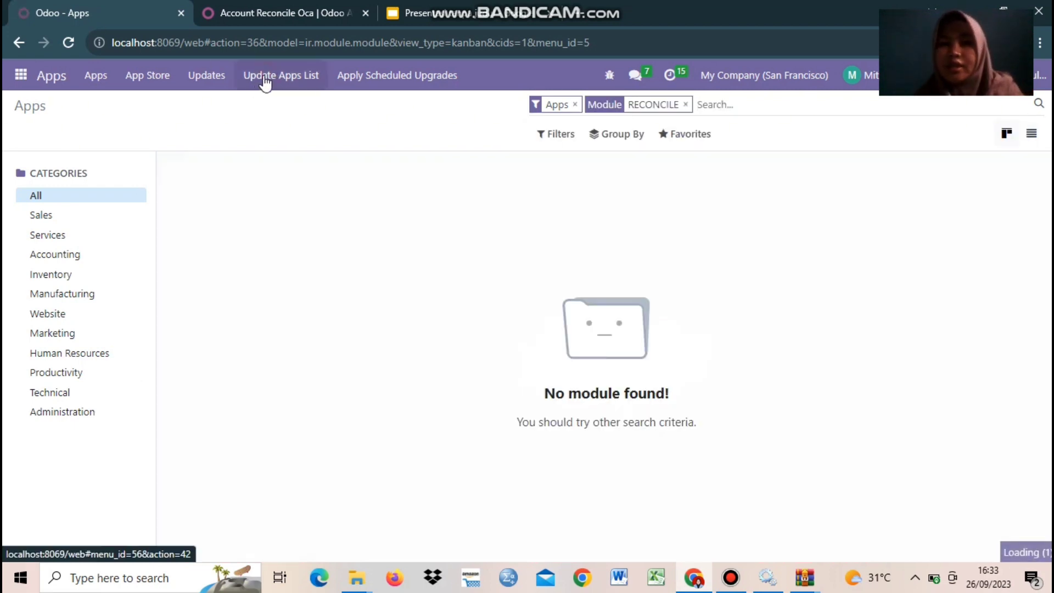
{"action": "left_click", "coordinate": [194, 206]}
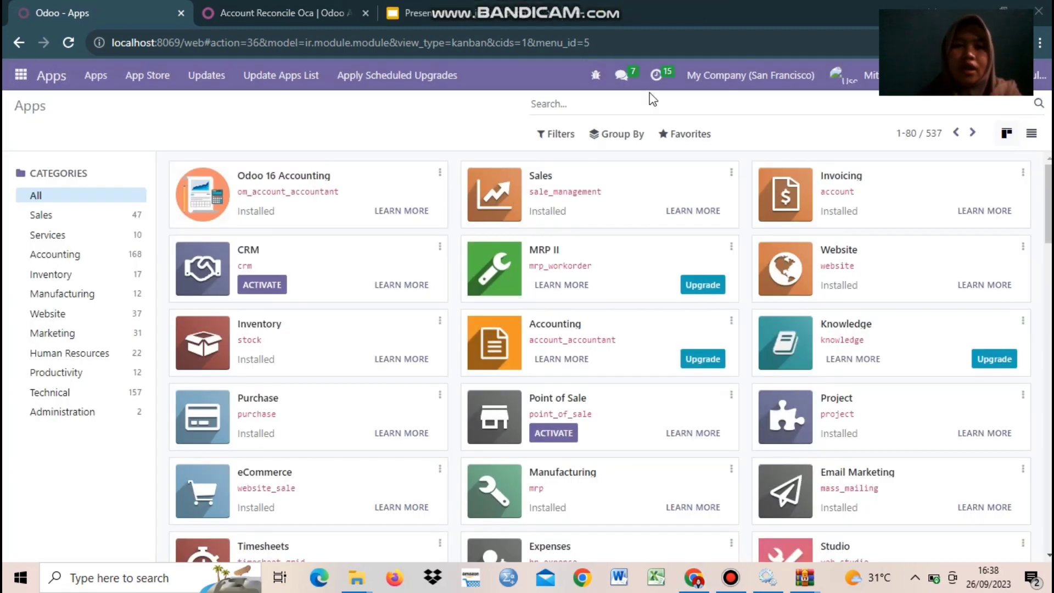
Step: Search modules for BANK, then RECONCILE, and activate Account Mass Reconcile from the results
{"action": "left_click", "coordinate": [558, 103]}
{"action": "type", "text": "BANK"}
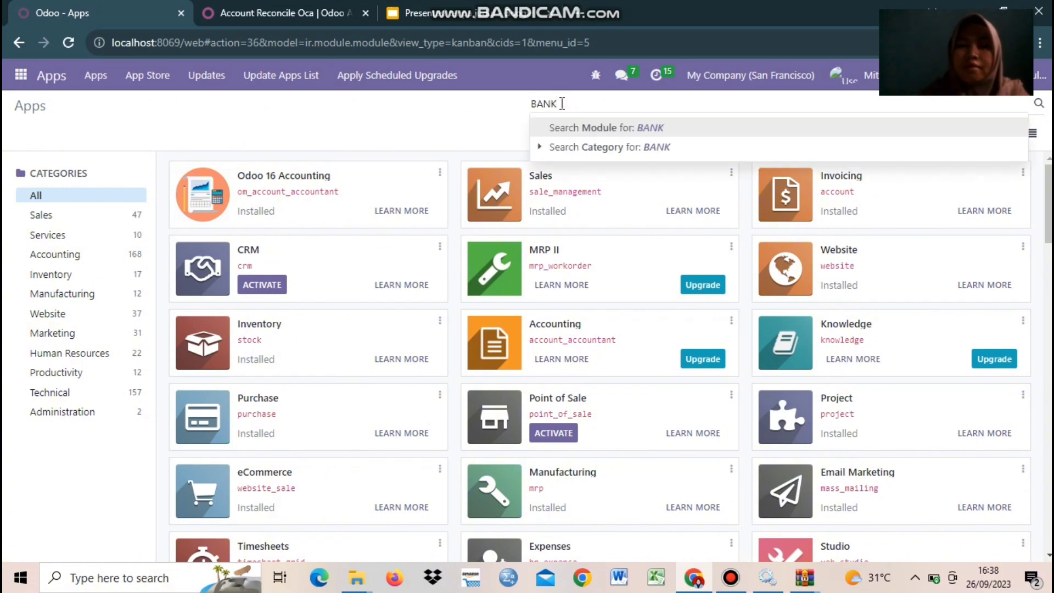
{"action": "key", "text": "Return"}
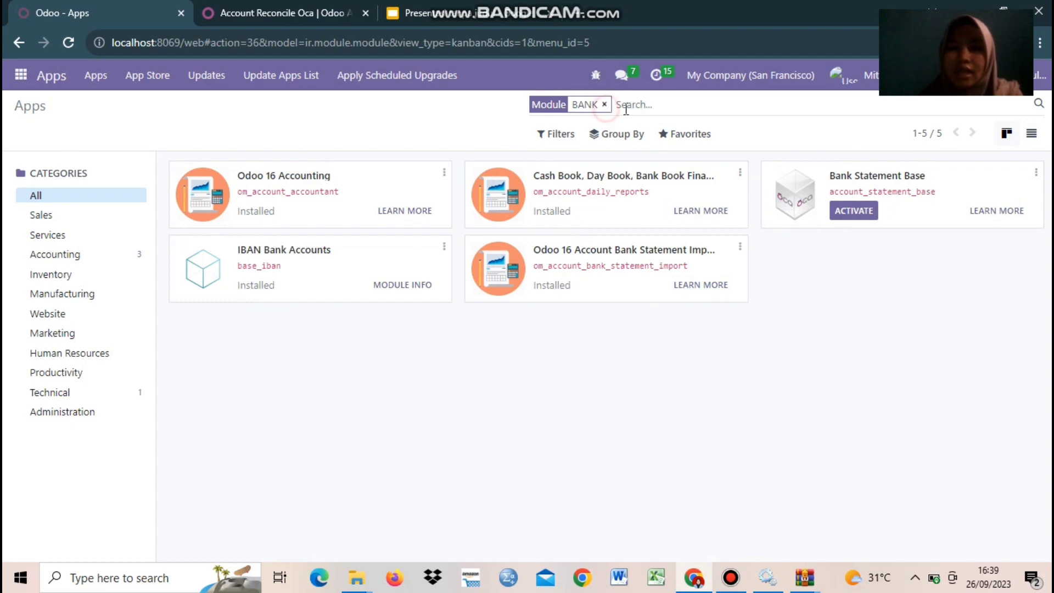
{"action": "left_click", "coordinate": [604, 103]}
{"action": "type", "text": "RE"}
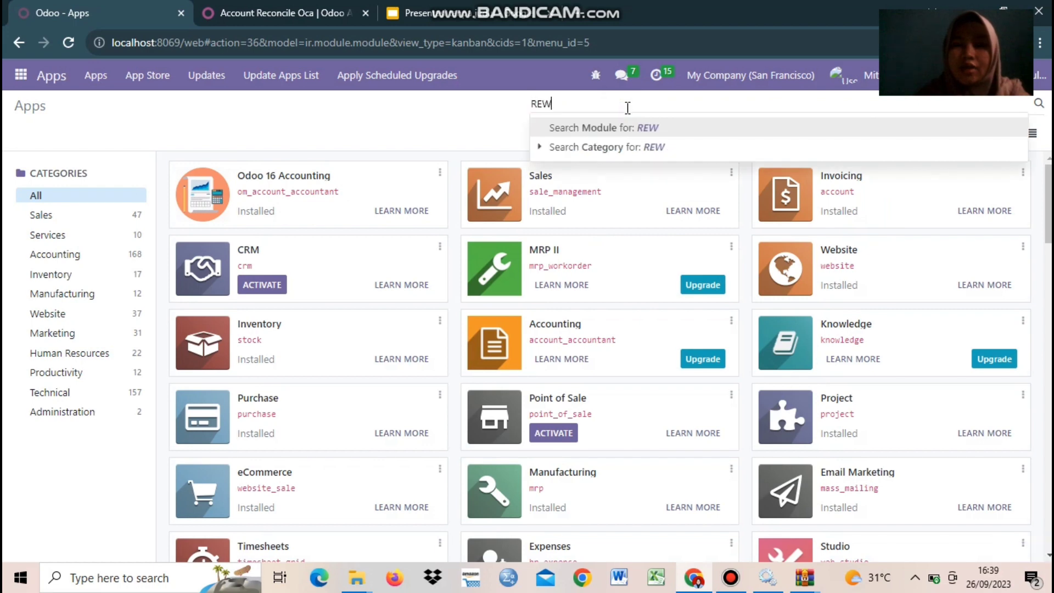
{"action": "type", "text": "CON"}
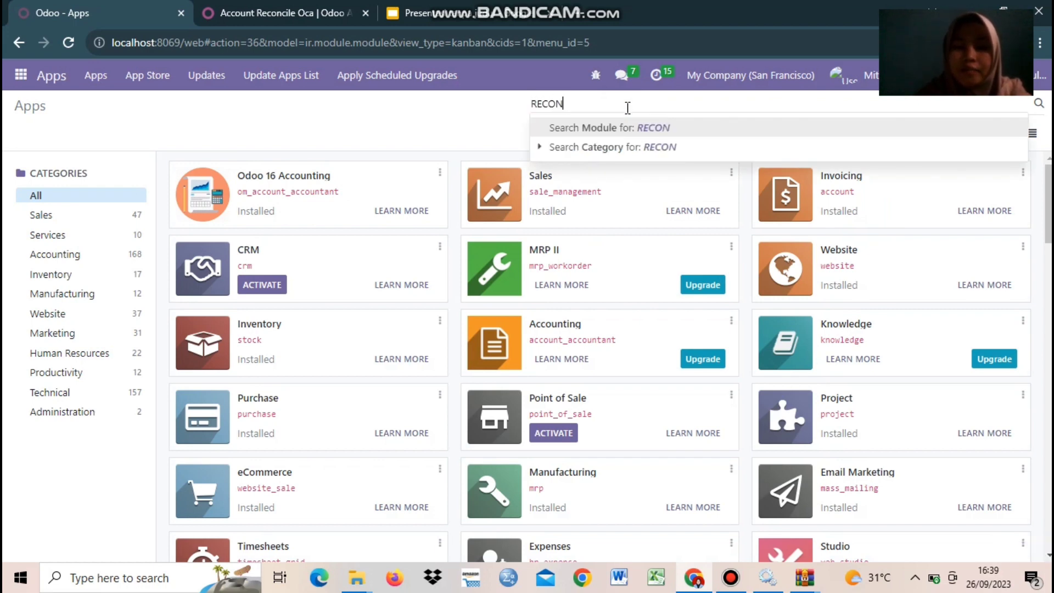
{"action": "type", "text": "CILE"}
{"action": "key", "text": "Return"}
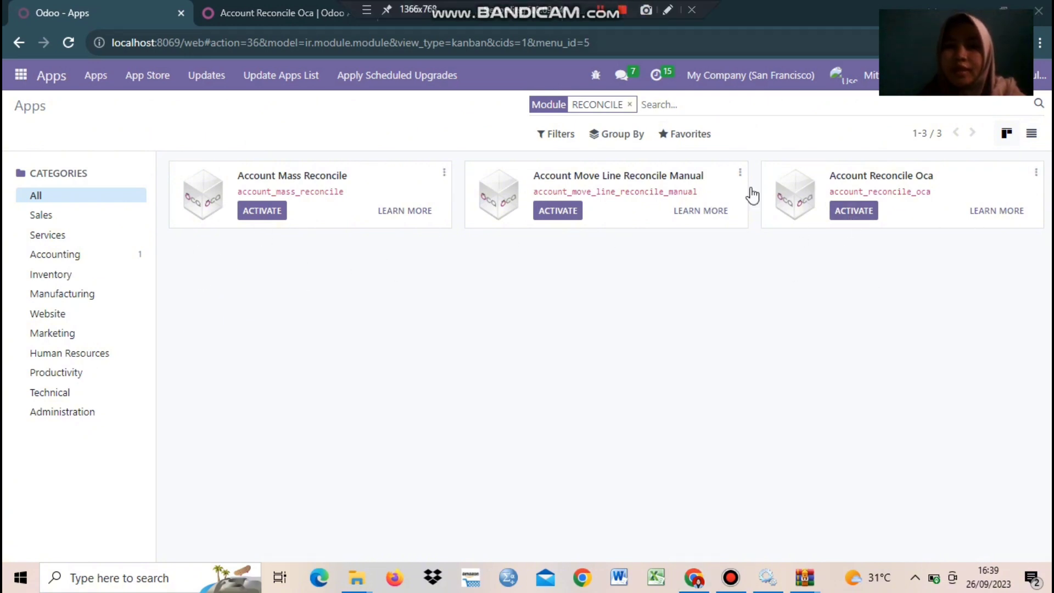
{"action": "left_click", "coordinate": [245, 214]}
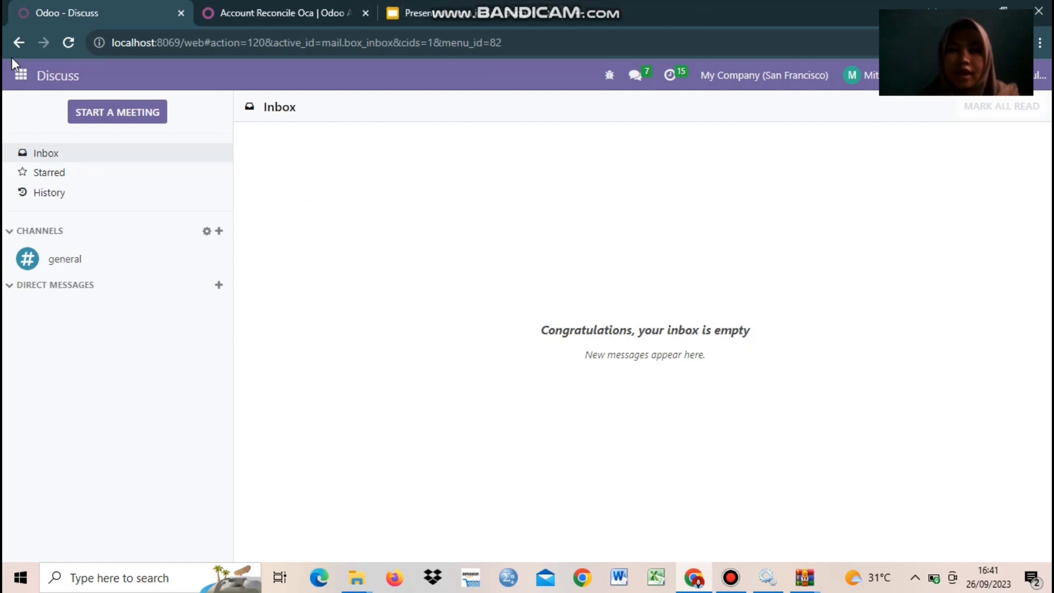
Step: Clear the Apps filter, search RECONCILE and activate the next reconcile module
{"action": "left_click", "coordinate": [21, 76]}
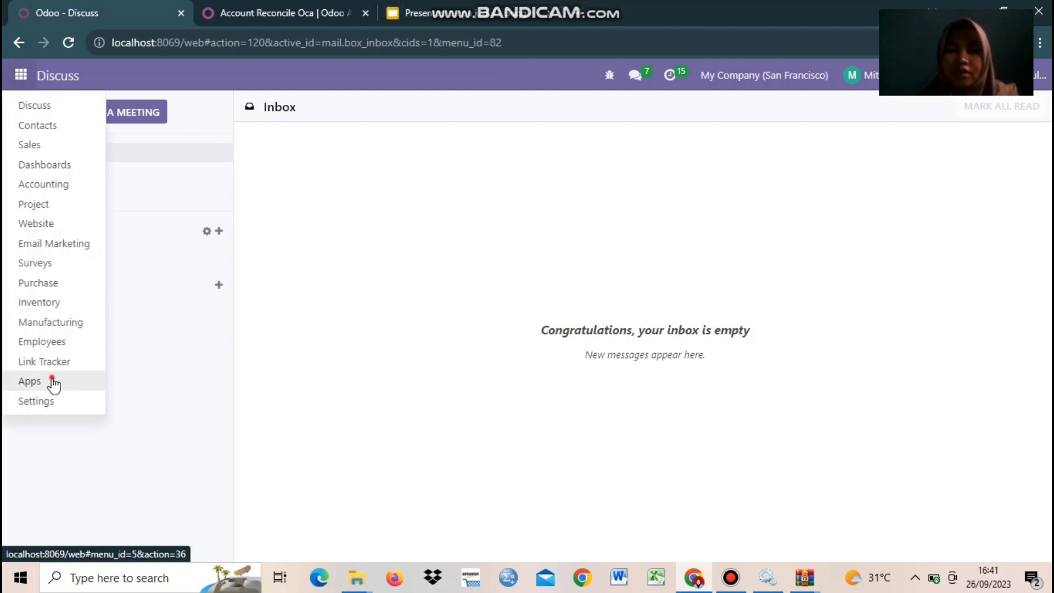
{"action": "left_click", "coordinate": [54, 383]}
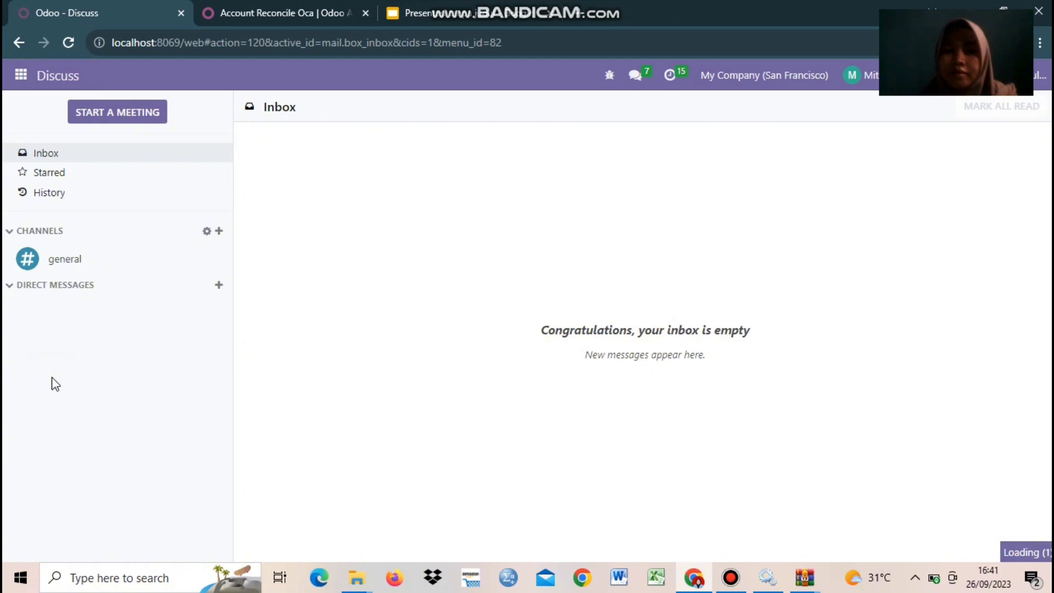
{"action": "left_click", "coordinate": [578, 105]}
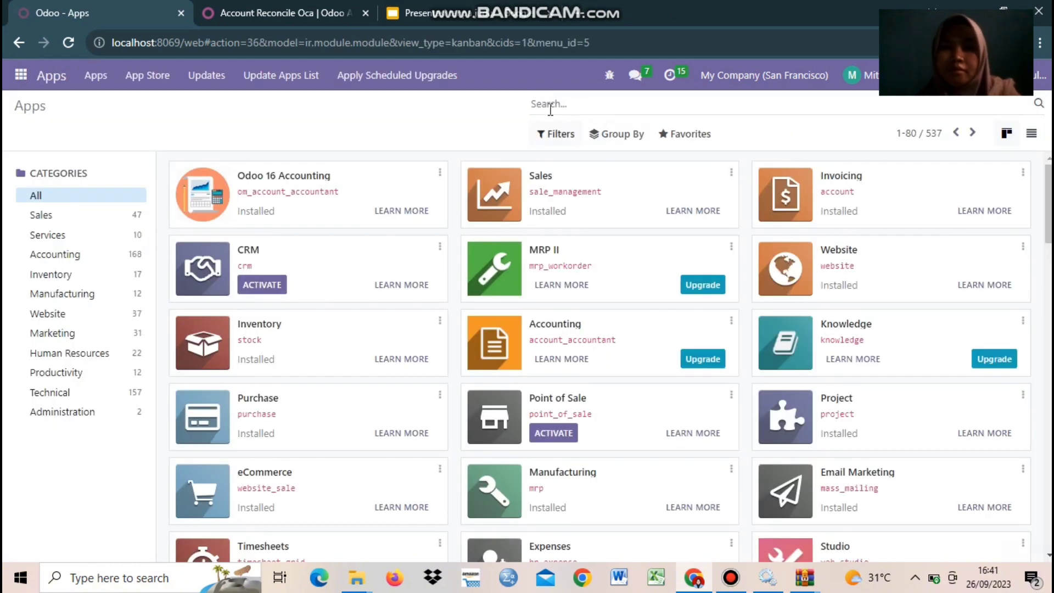
{"action": "type", "text": "RECONCILE"}
{"action": "key", "text": "Return"}
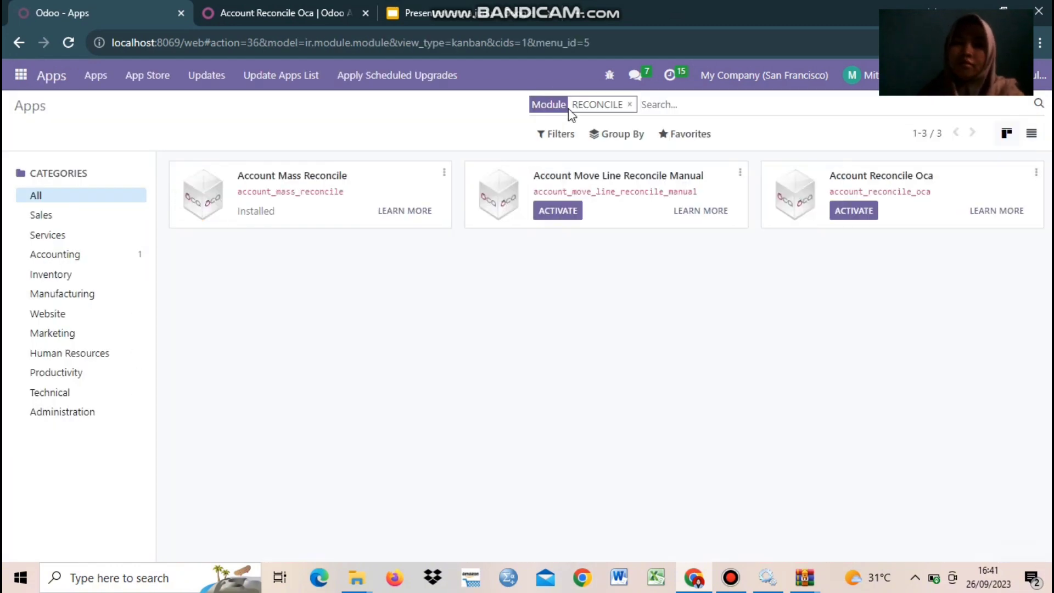
{"action": "left_click", "coordinate": [557, 210]}
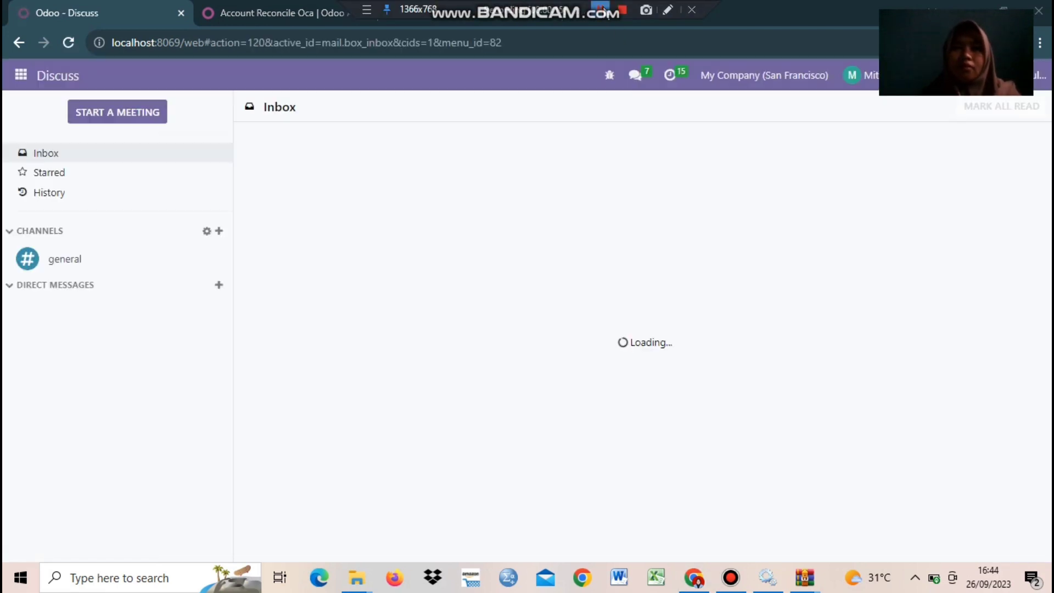
Step: Return to the Apps list and search RECONCILE again to check the modules
{"action": "left_click", "coordinate": [21, 75]}
{"action": "left_click", "coordinate": [39, 380]}
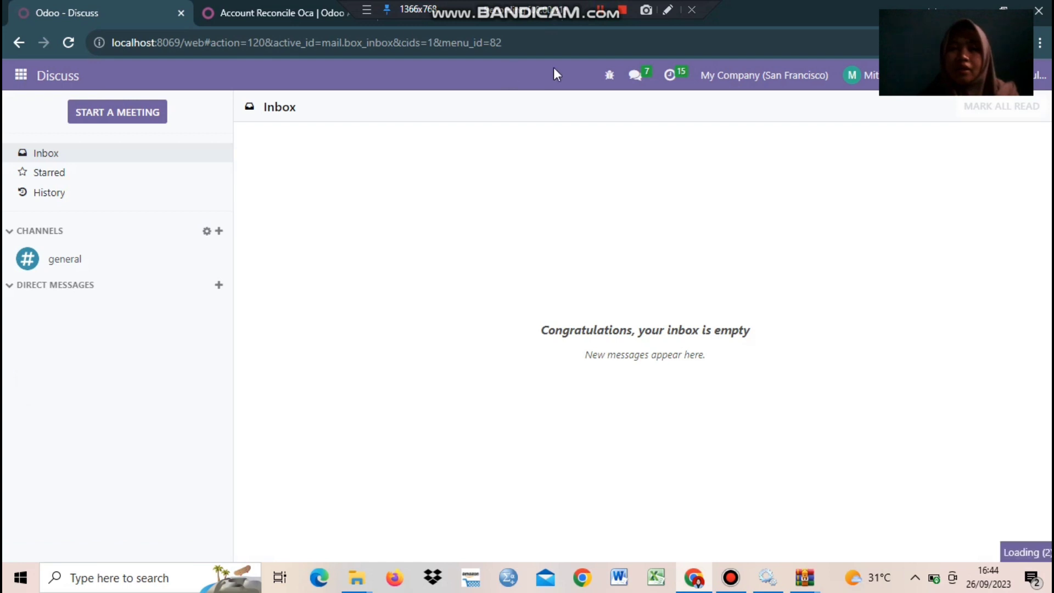
{"action": "left_click", "coordinate": [570, 108]}
{"action": "type", "text": "RECO"}
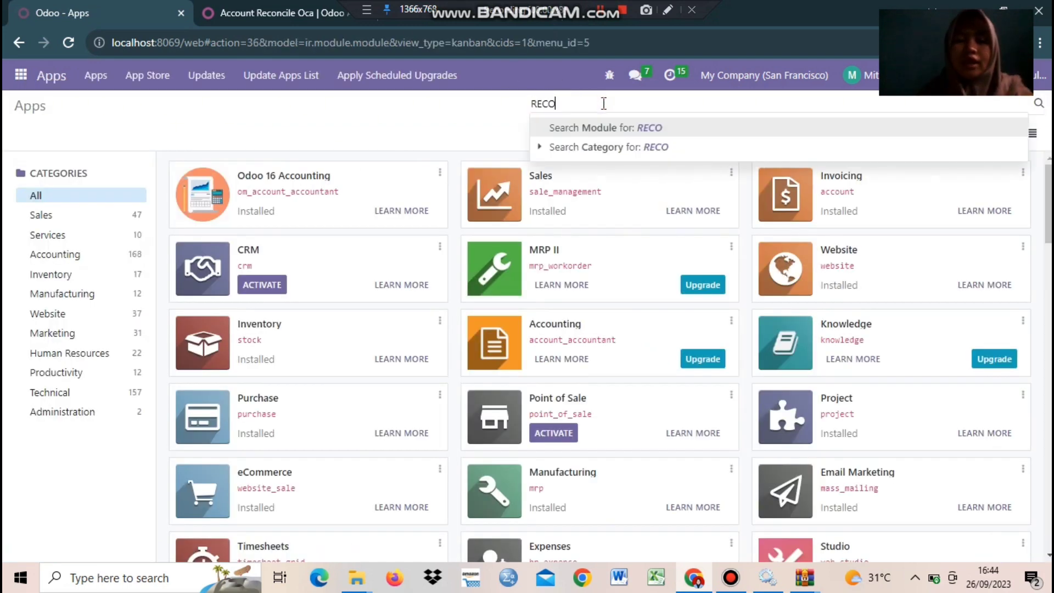
{"action": "type", "text": "NCILE"}
{"action": "key", "text": "Return"}
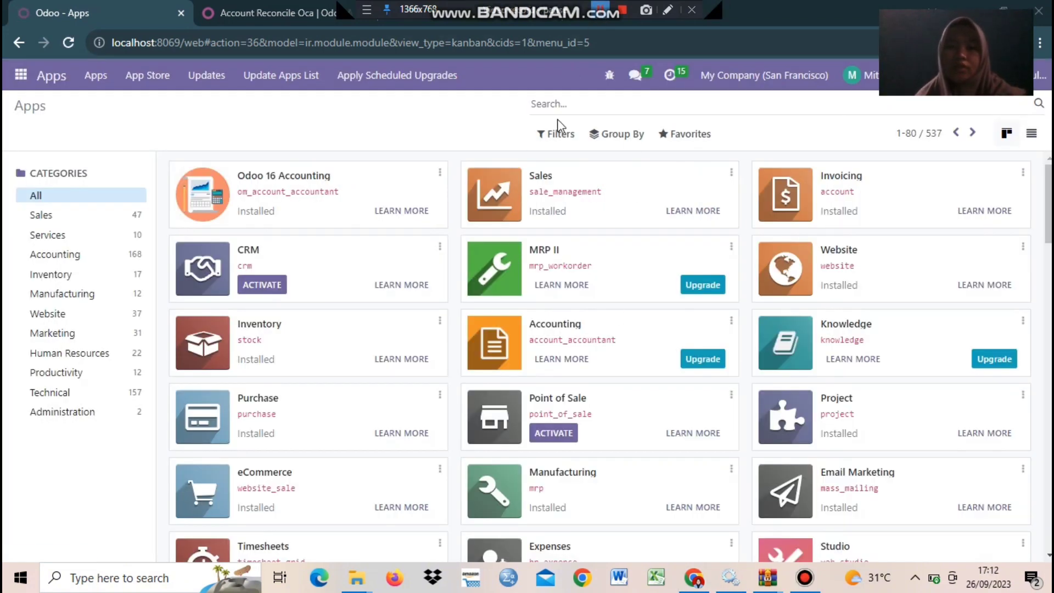
Step: Confirm all three RECONCILE modules are installed, then list the five installed BANK modules
{"action": "left_click", "coordinate": [571, 103]}
{"action": "type", "text": "RECONCILE"}
{"action": "key", "text": "Return"}
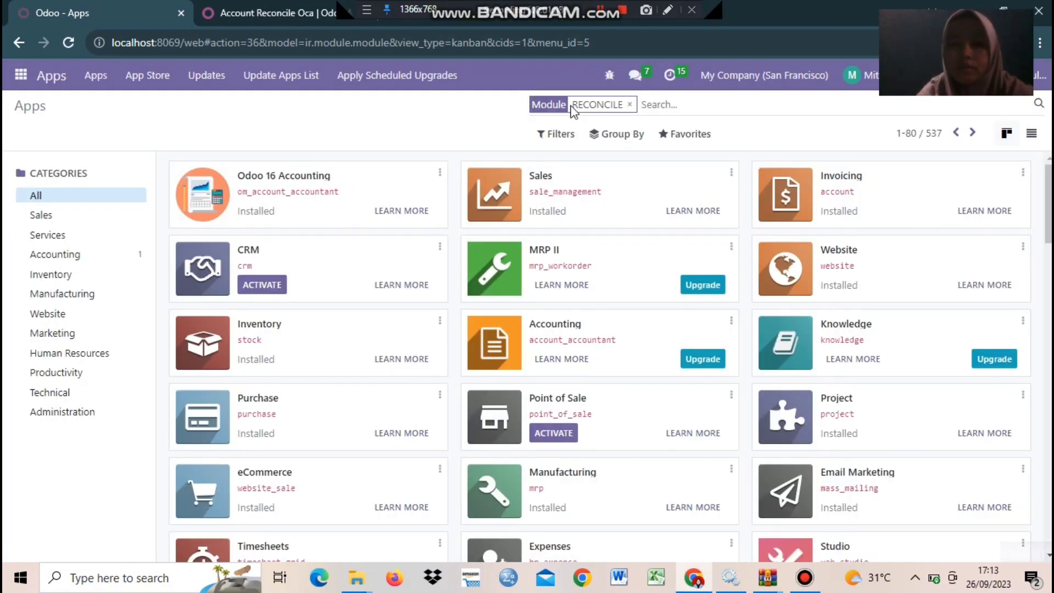
{"action": "left_click", "coordinate": [631, 103]}
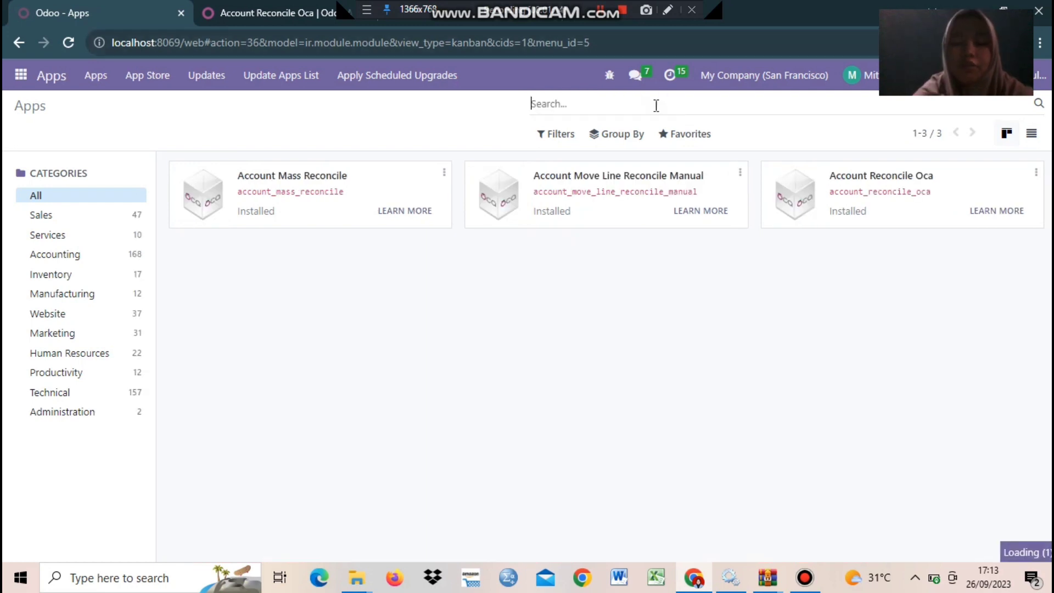
{"action": "type", "text": "BANK"}
{"action": "key", "text": "Return"}
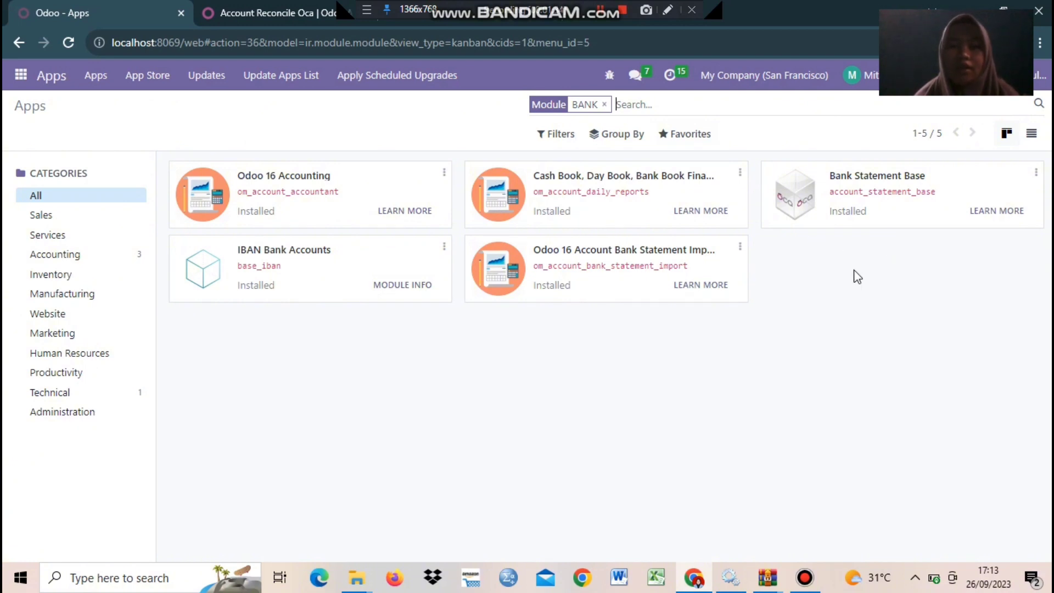
Step: Open the Accounting app from the main menu and show its Configuration menu
{"action": "left_click", "coordinate": [23, 82]}
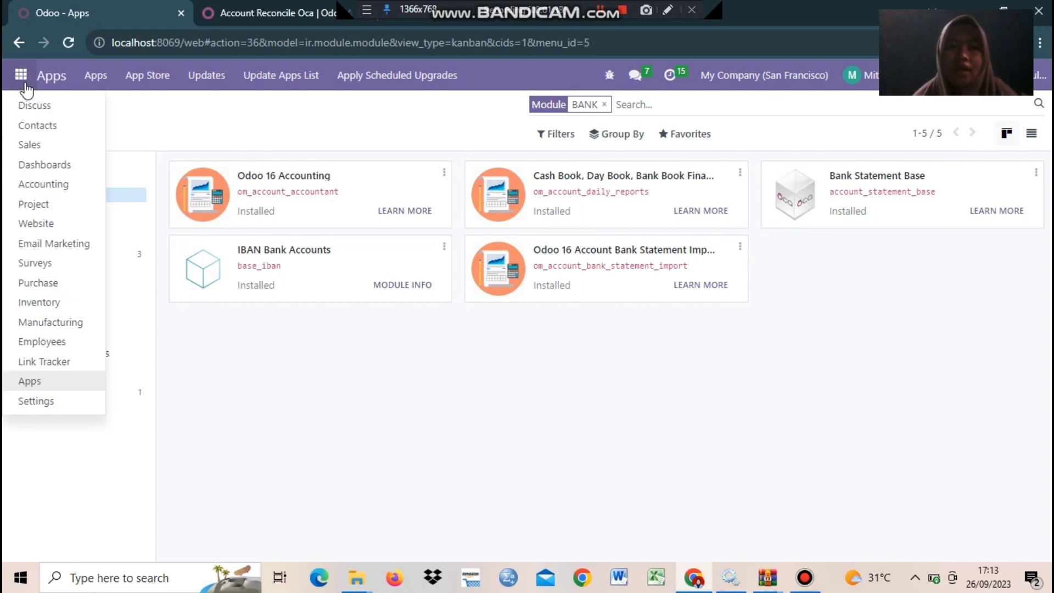
{"action": "left_click", "coordinate": [43, 184]}
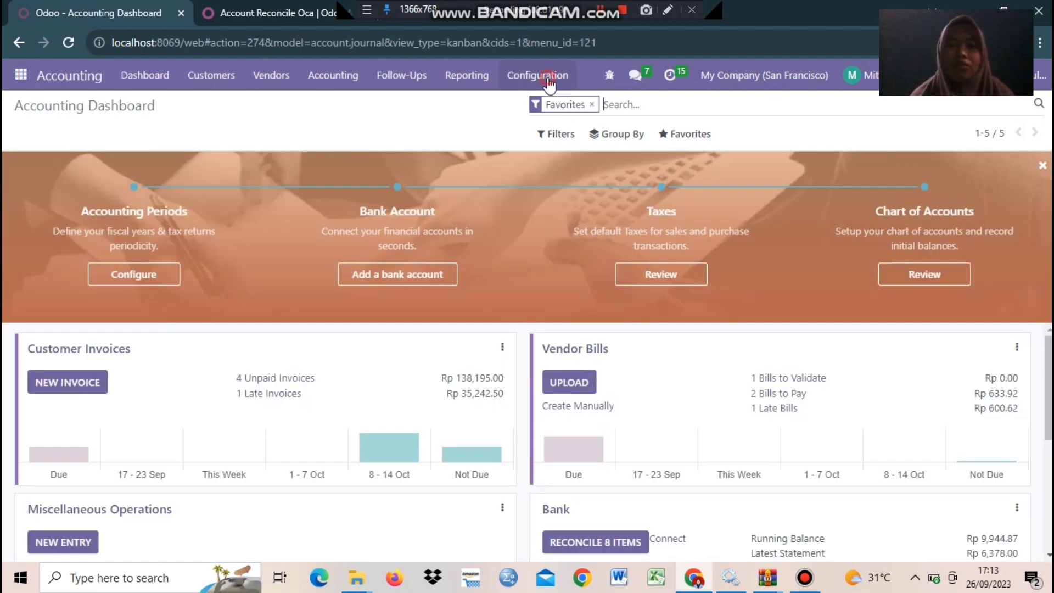
{"action": "left_click", "coordinate": [548, 82]}
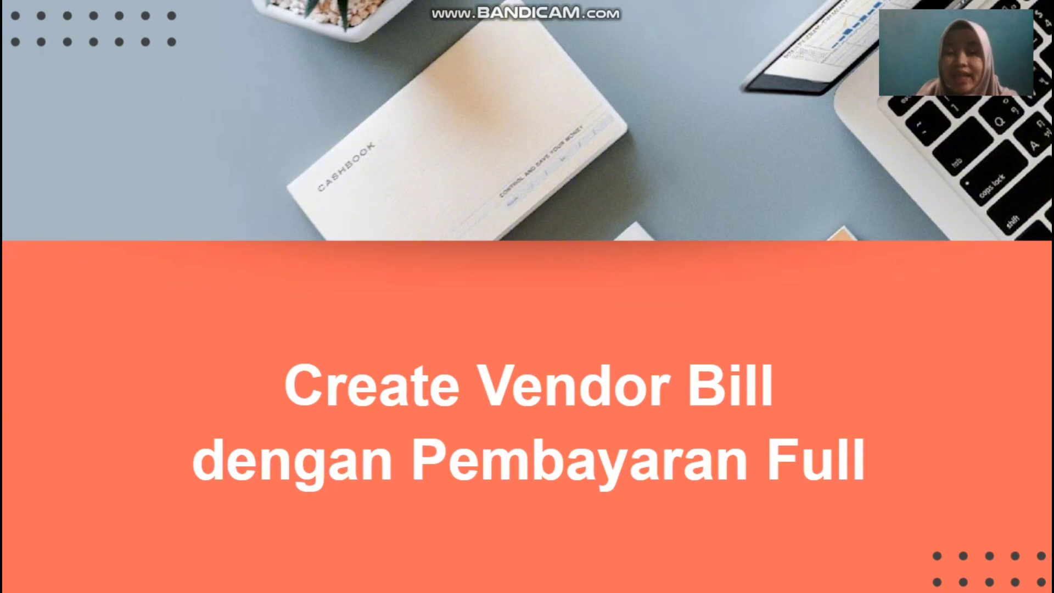
Step: Advance the presentation slide, leaving the Accounting Dashboard with 2 vendor bills to pay
{"action": "key", "text": "Right"}
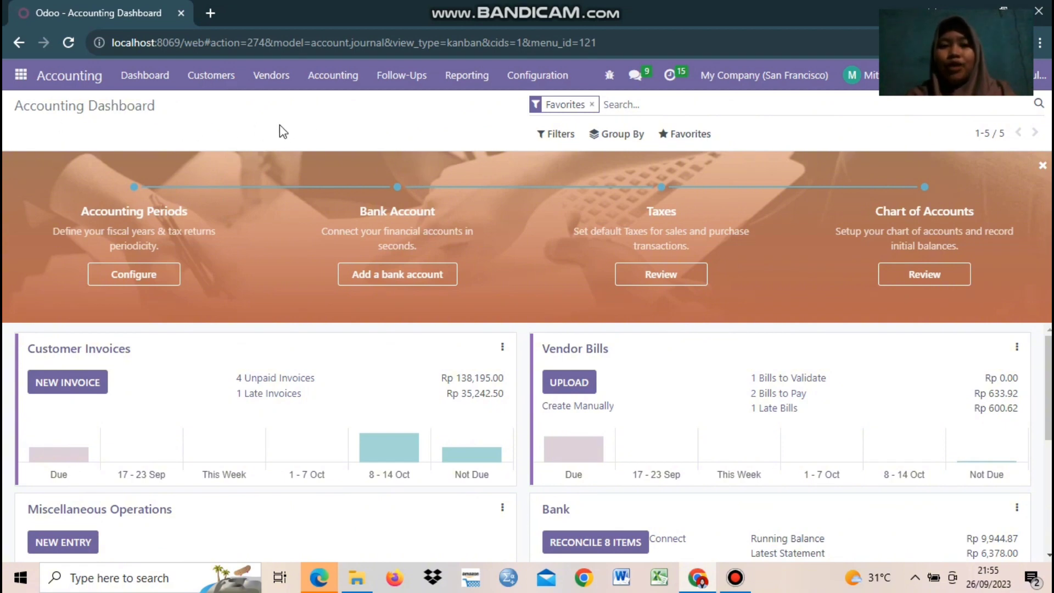
{"action": "left_click", "coordinate": [271, 77]}
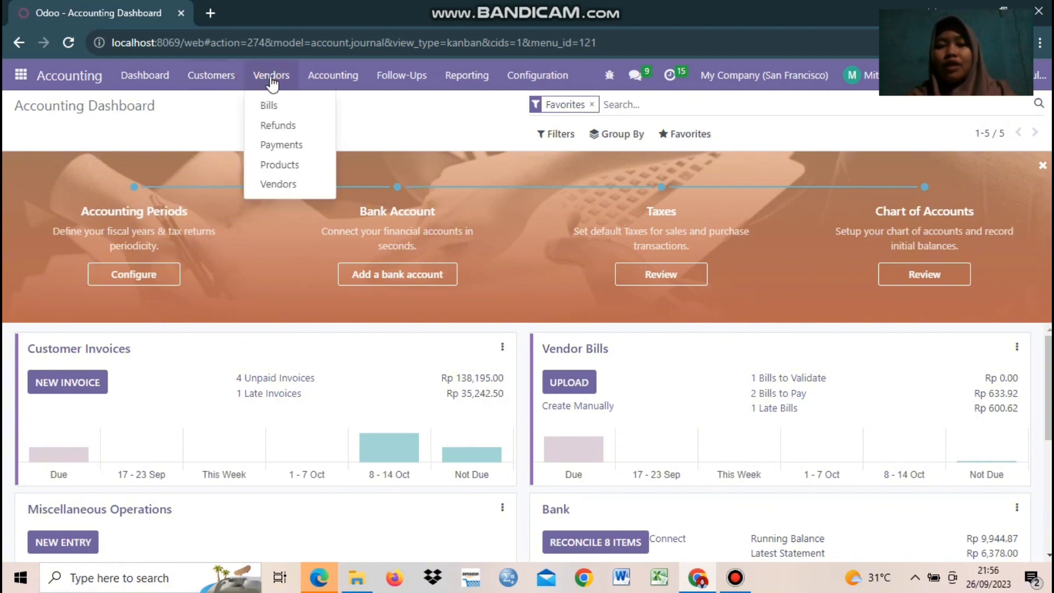
{"action": "left_click", "coordinate": [325, 113]}
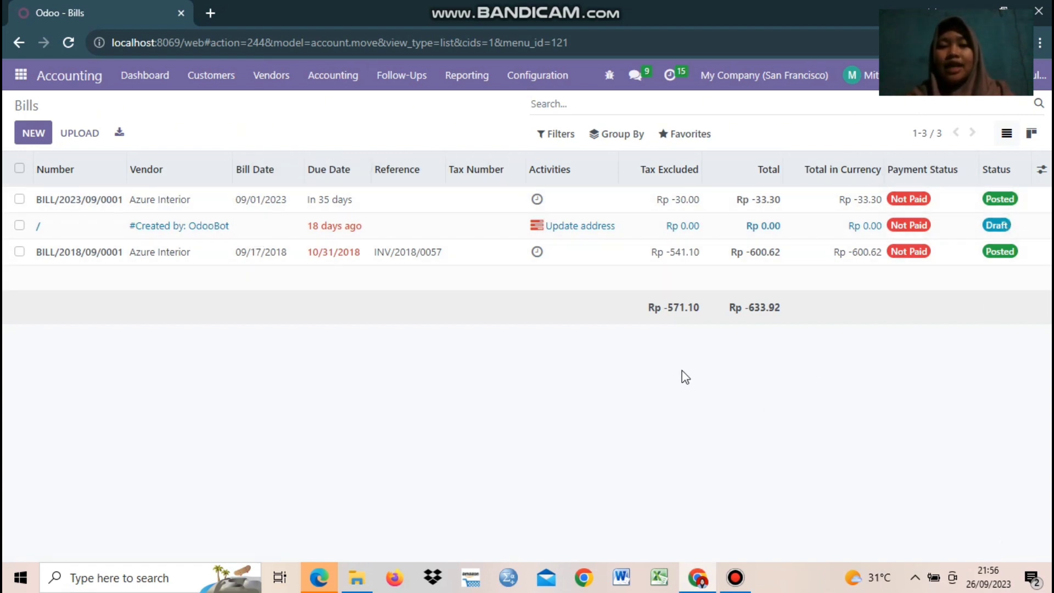
{"action": "left_click", "coordinate": [30, 135]}
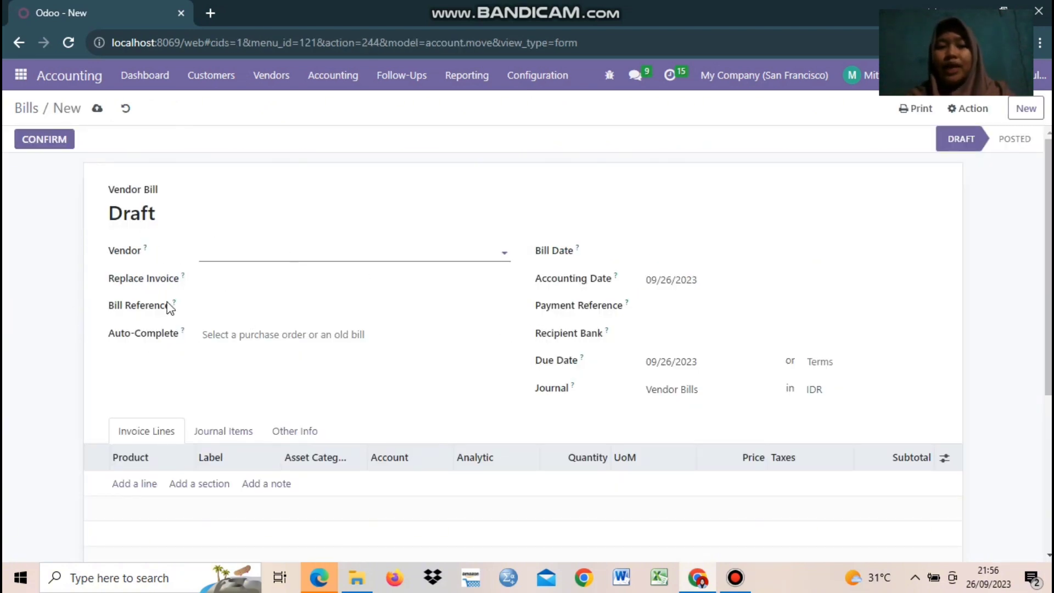
{"action": "left_click", "coordinate": [220, 251]}
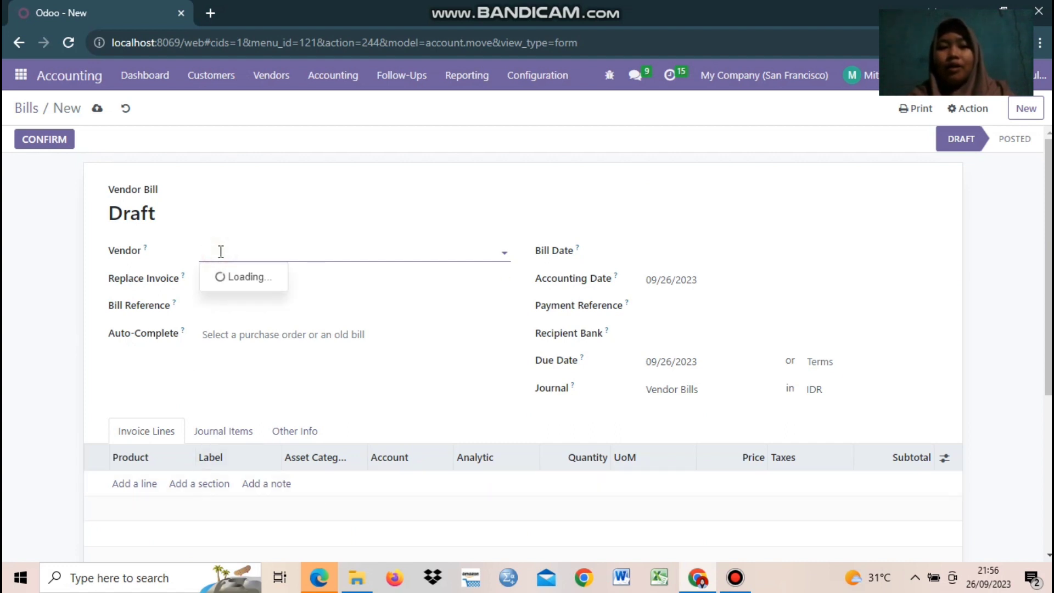
{"action": "left_click", "coordinate": [464, 270]}
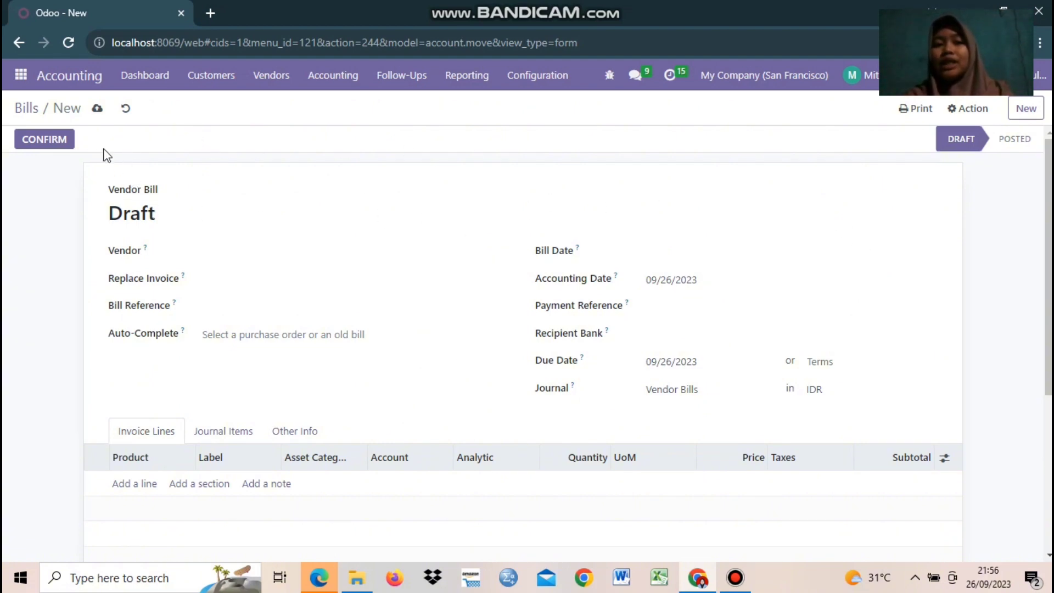
{"action": "left_click", "coordinate": [23, 80]}
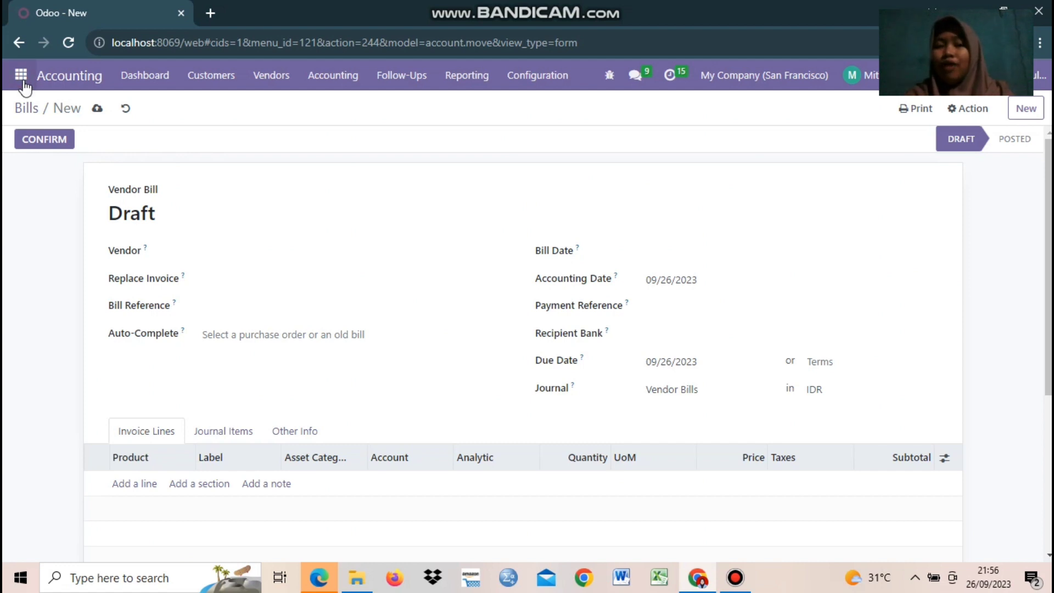
Step: Go to Purchase > Orders > Purchase Orders and start a new request for quotation
{"action": "left_click", "coordinate": [23, 82]}
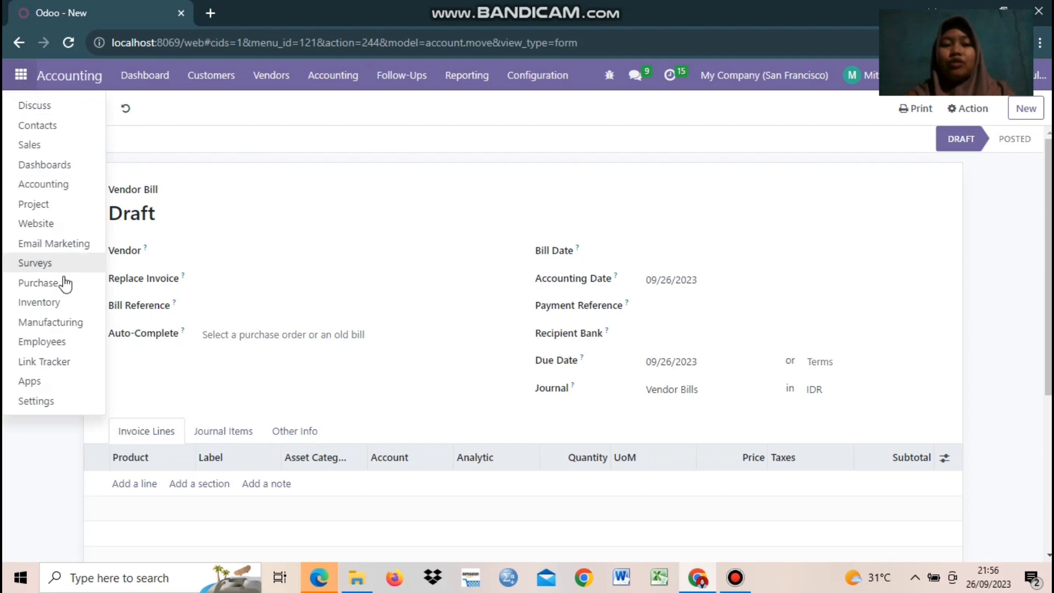
{"action": "left_click", "coordinate": [38, 283]}
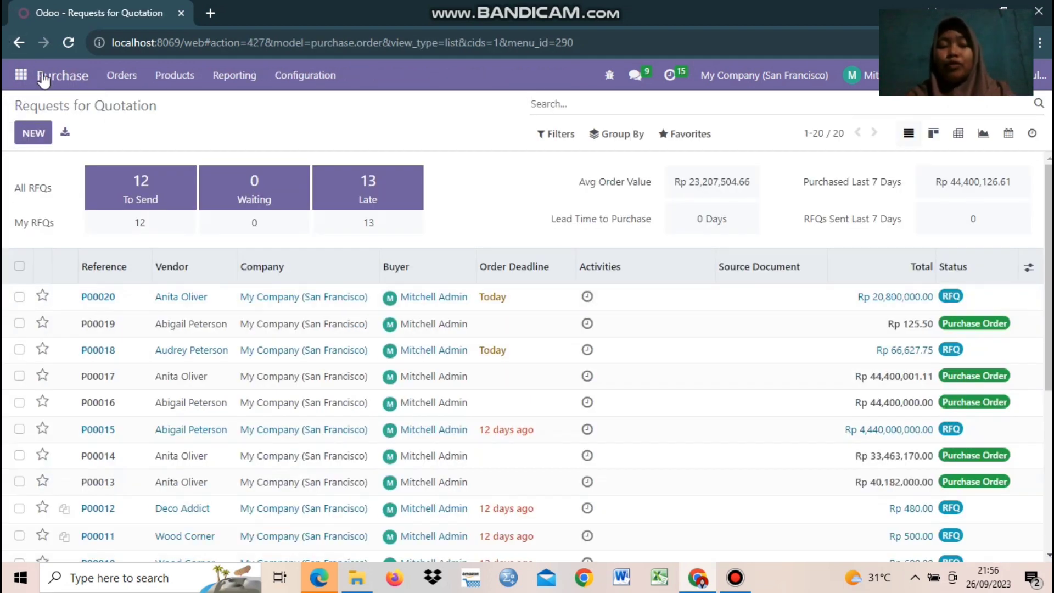
{"action": "left_click", "coordinate": [121, 77]}
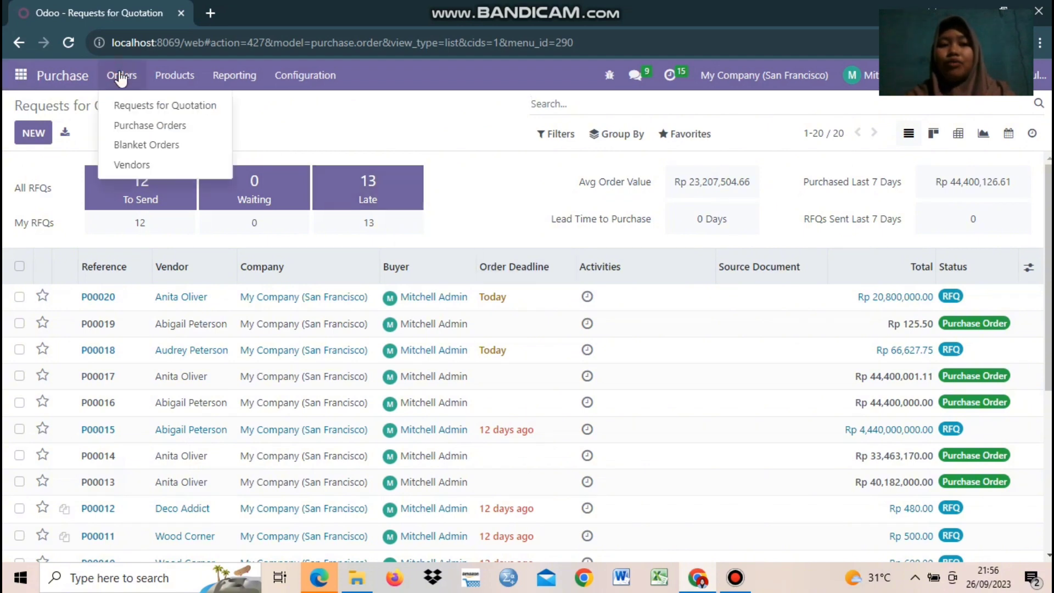
{"action": "left_click", "coordinate": [141, 126]}
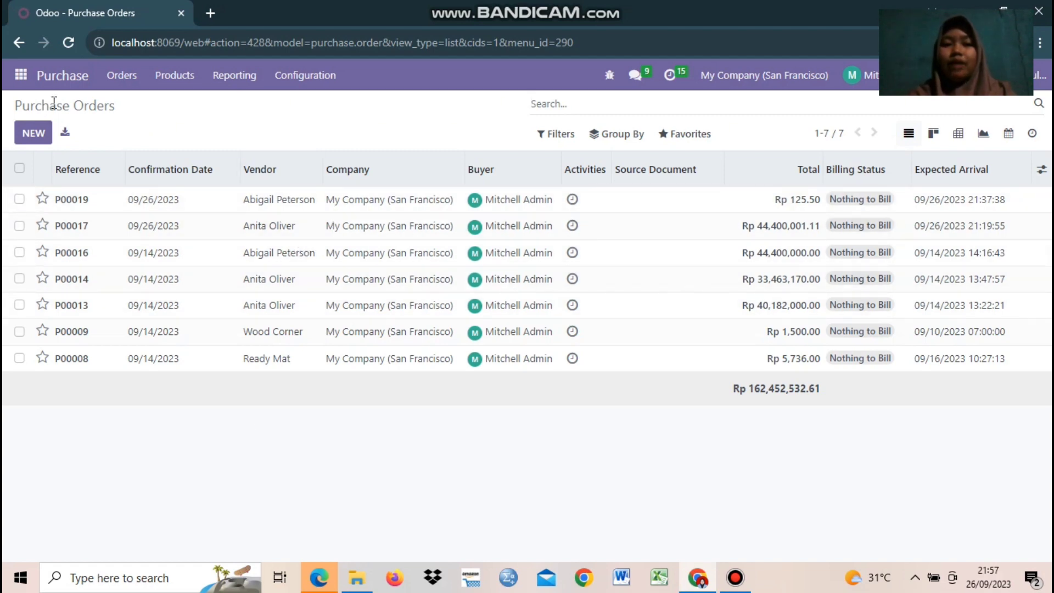
{"action": "left_click", "coordinate": [22, 132]}
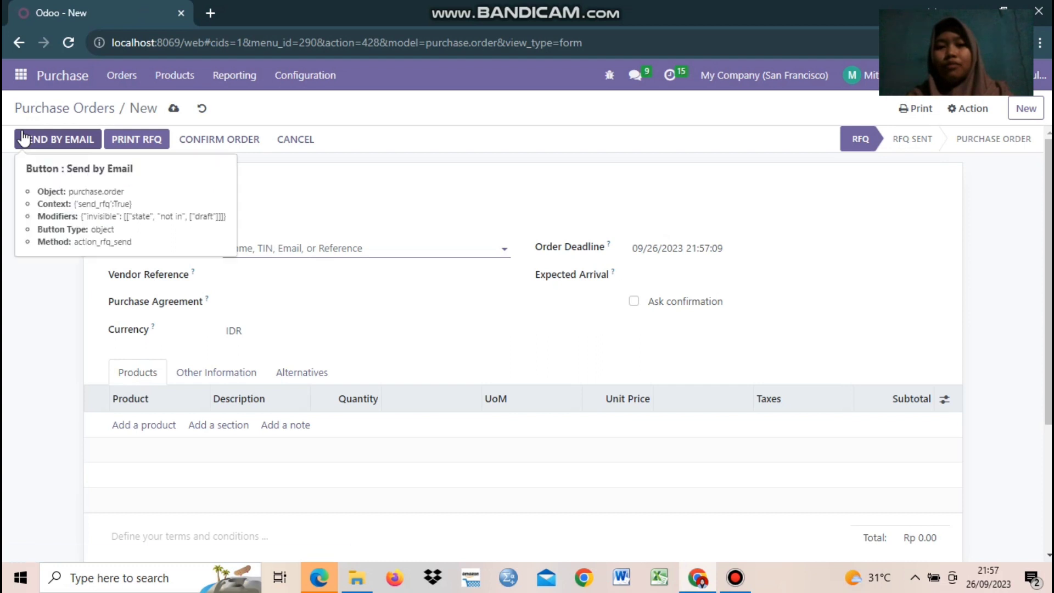
Step: Browse the apps and order navigation menus, closing them without choosing anything
{"action": "left_click", "coordinate": [429, 202]}
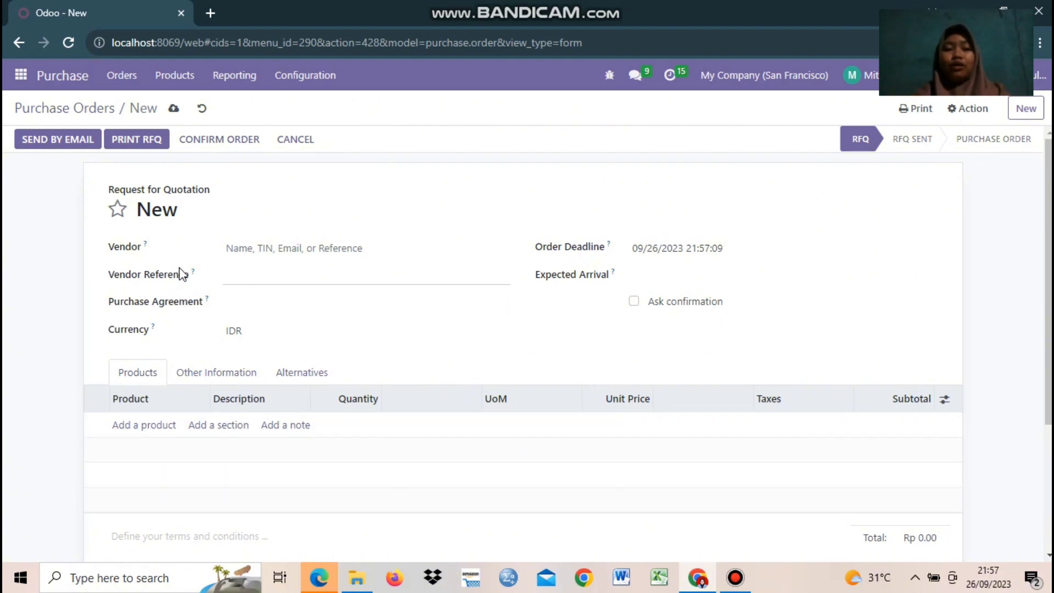
{"action": "left_click", "coordinate": [21, 82]}
{"action": "left_click", "coordinate": [127, 82]}
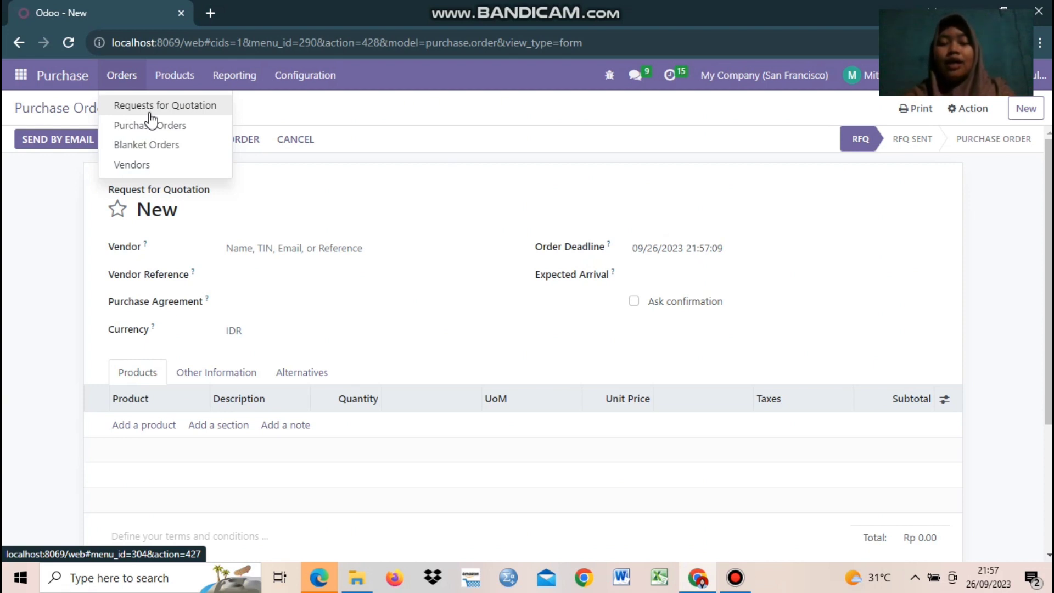
{"action": "left_click", "coordinate": [495, 184]}
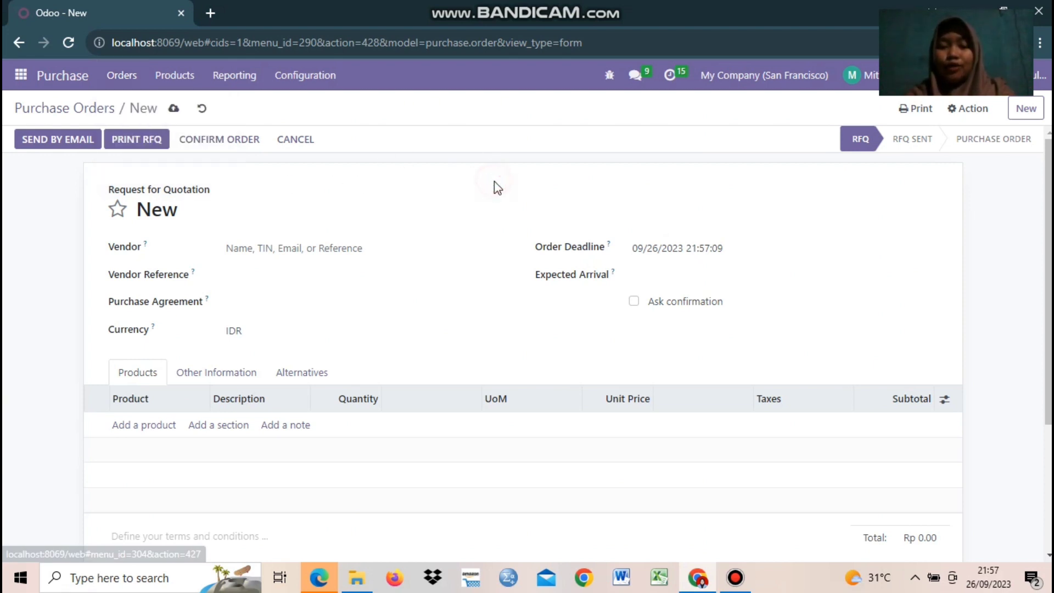
{"action": "left_click", "coordinate": [123, 83]}
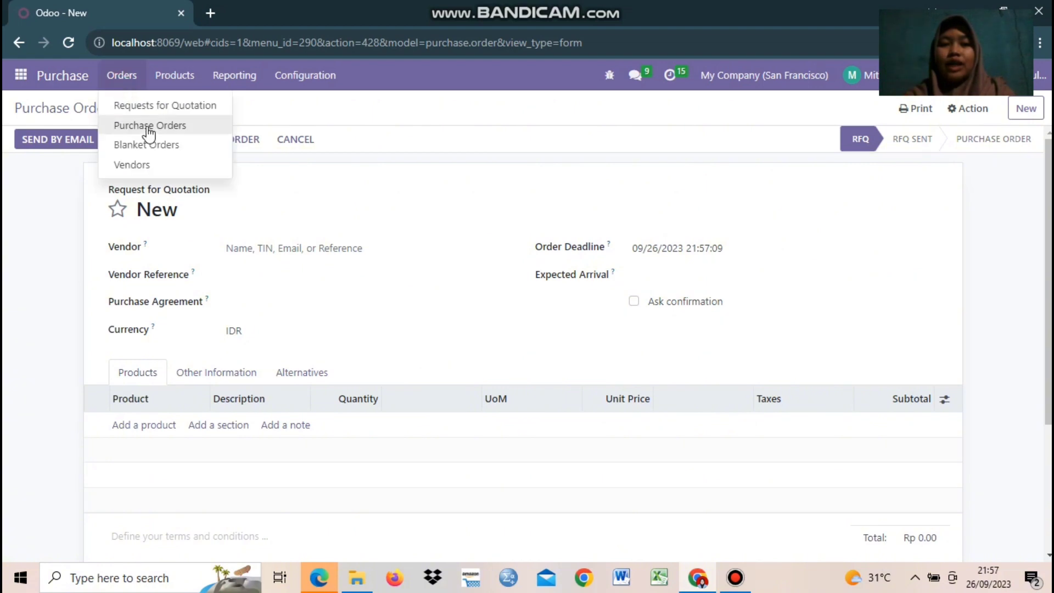
{"action": "left_click", "coordinate": [410, 208]}
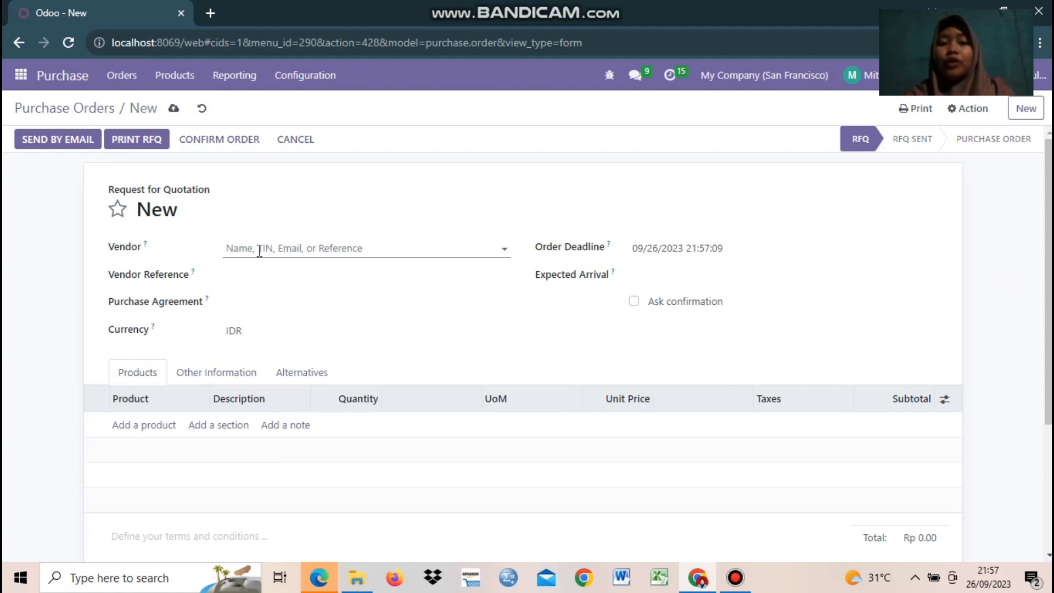
Step: Choose the vendor, set expected arrival to October 3, 2023, and ask for confirmation
{"action": "left_click", "coordinate": [353, 248]}
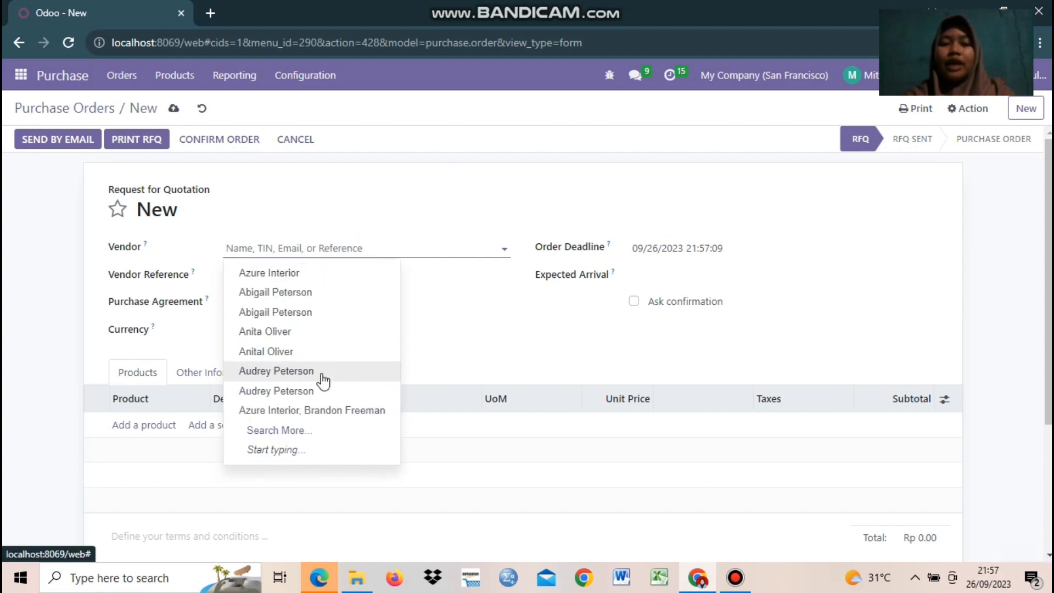
{"action": "left_click", "coordinate": [314, 390]}
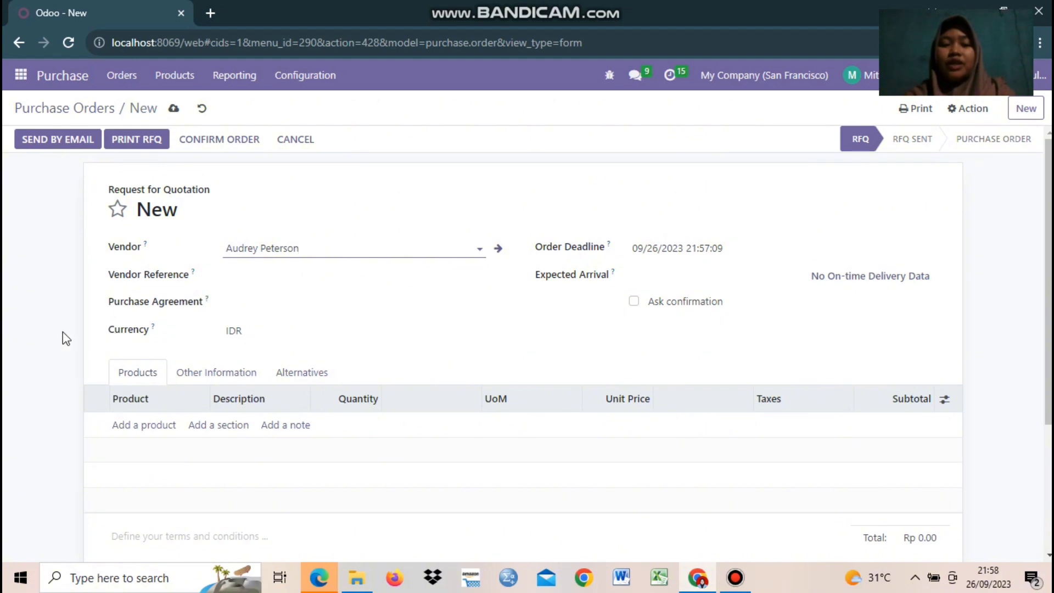
{"action": "left_click", "coordinate": [286, 336]}
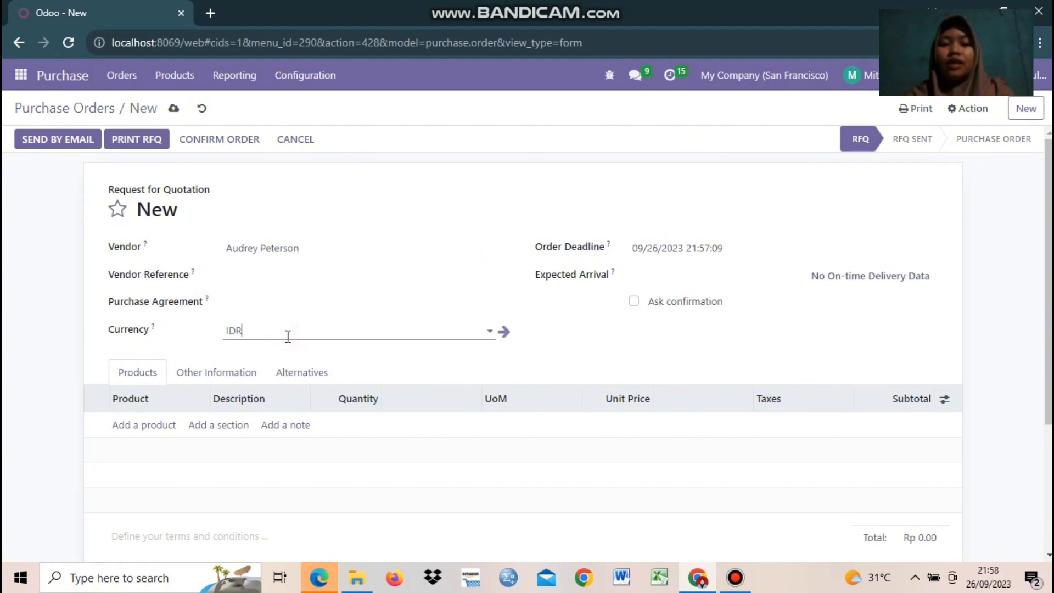
{"action": "left_click", "coordinate": [651, 330]}
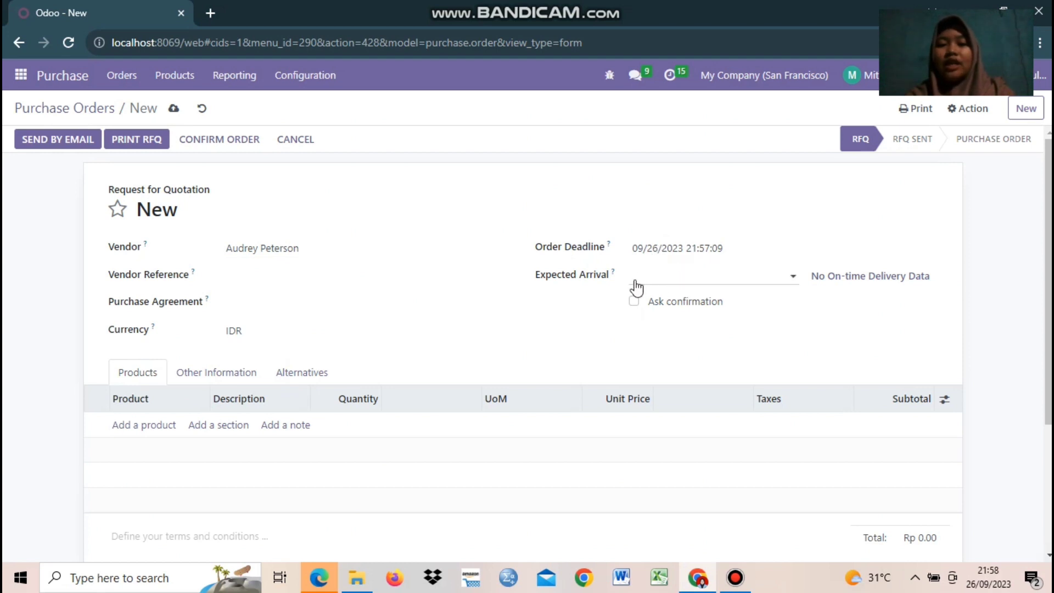
{"action": "left_click", "coordinate": [792, 276]}
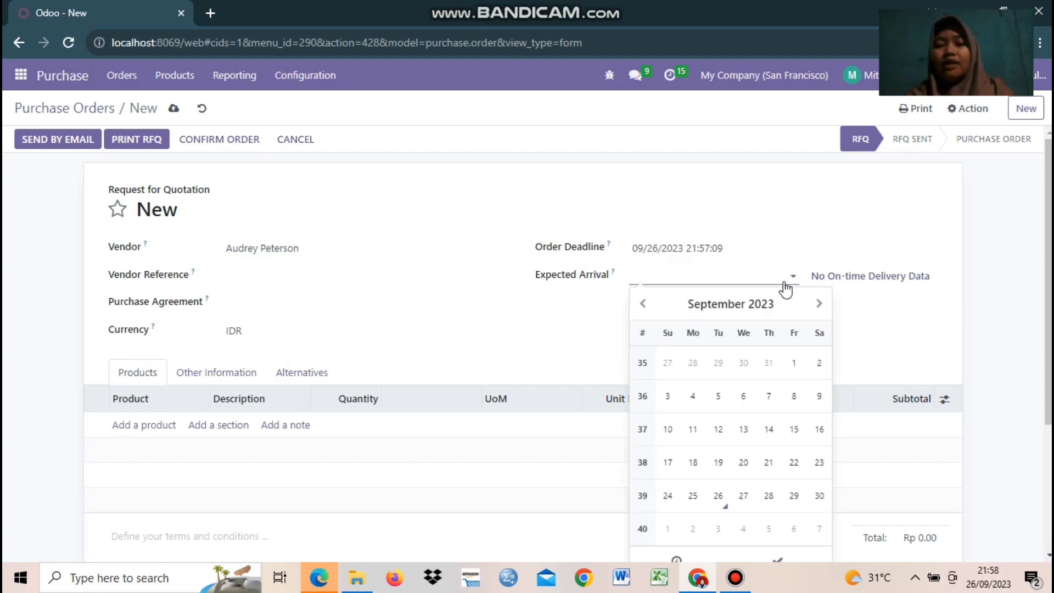
{"action": "left_click", "coordinate": [724, 528]}
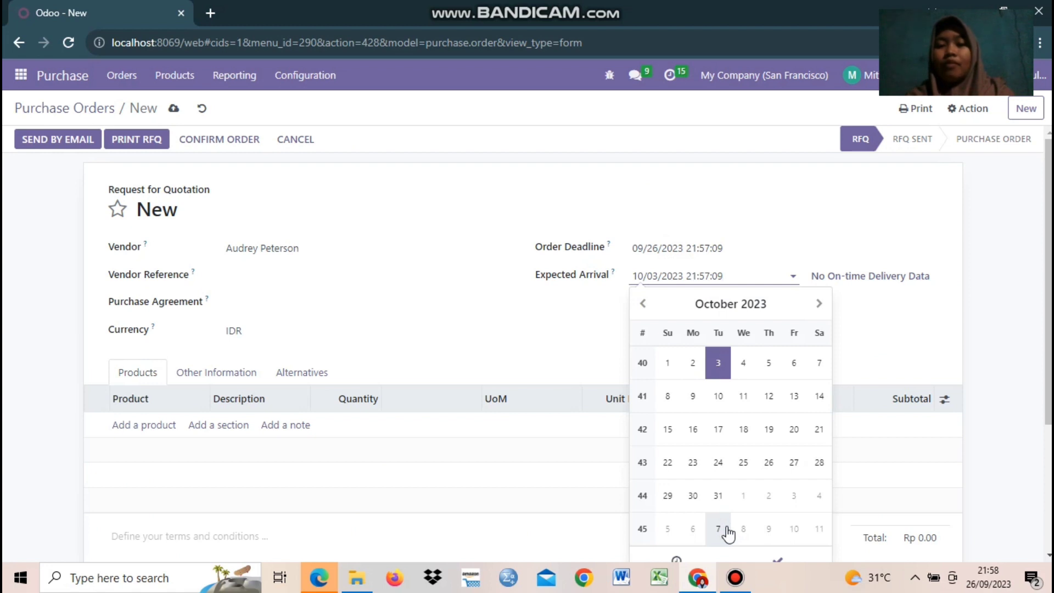
{"action": "key", "text": "Escape"}
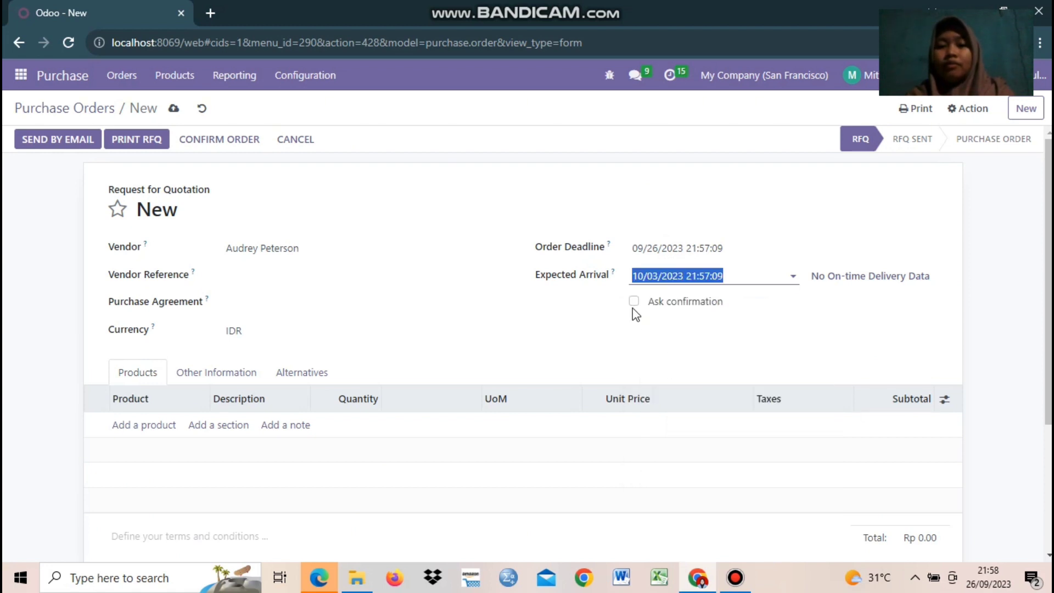
{"action": "left_click", "coordinate": [634, 302]}
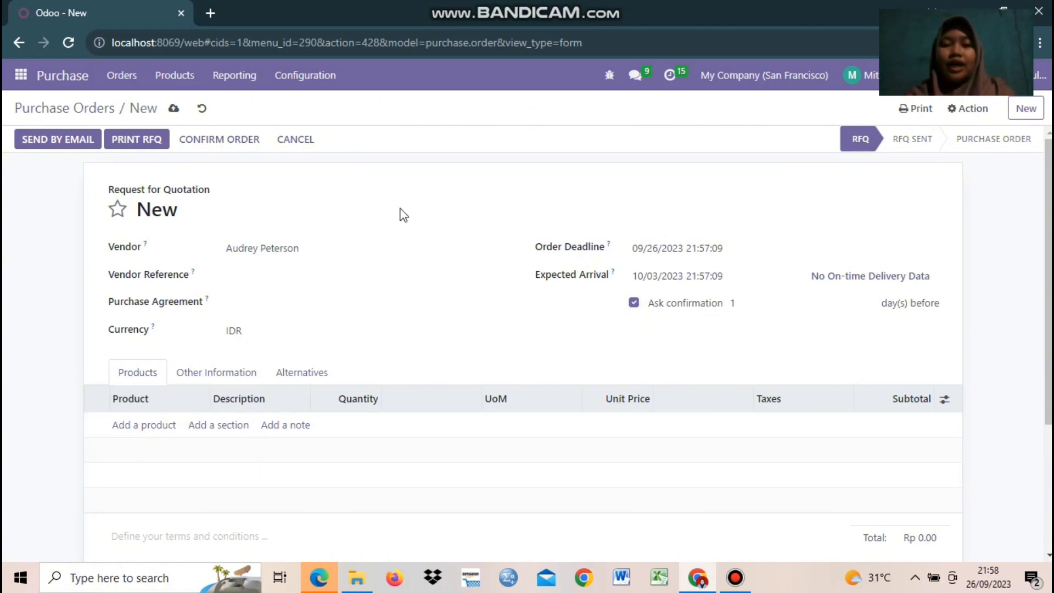
Step: Add a [E-COM08] Storage Box line at 14.00 and save the quotation
{"action": "left_click", "coordinate": [132, 431]}
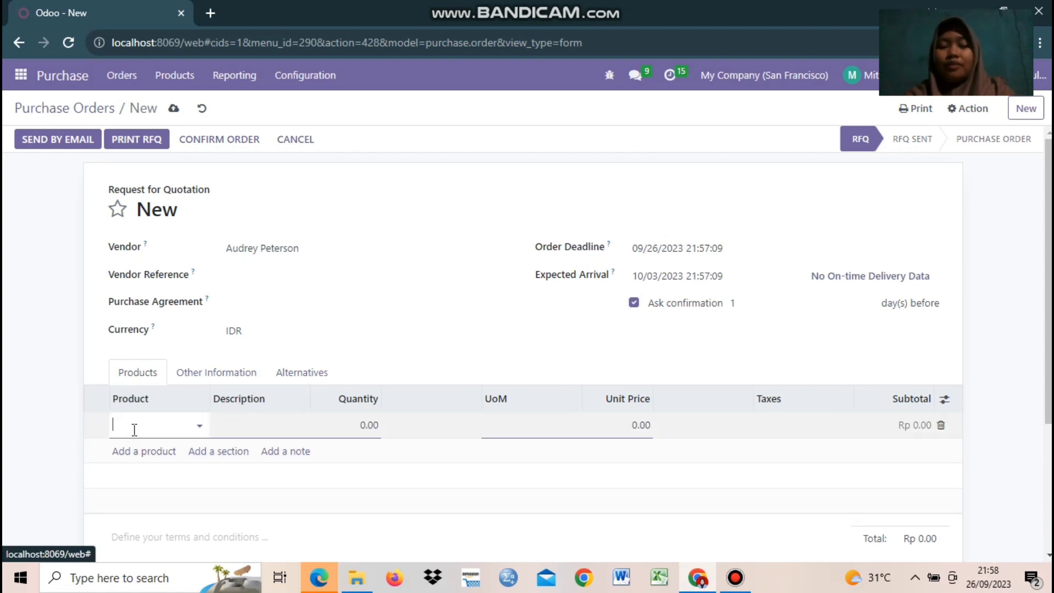
{"action": "left_click", "coordinate": [197, 424]}
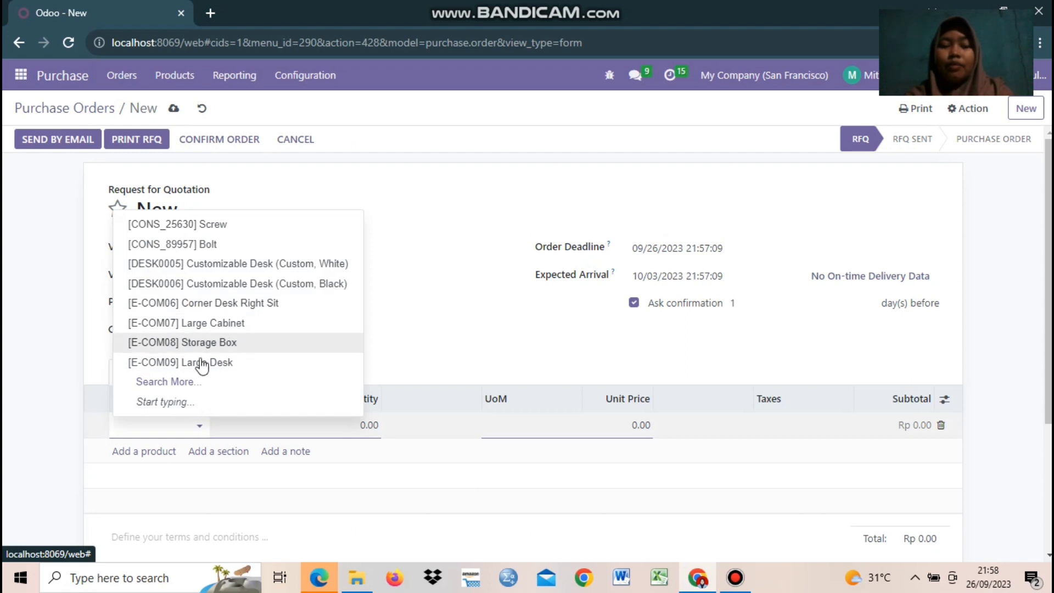
{"action": "left_click", "coordinate": [199, 345]}
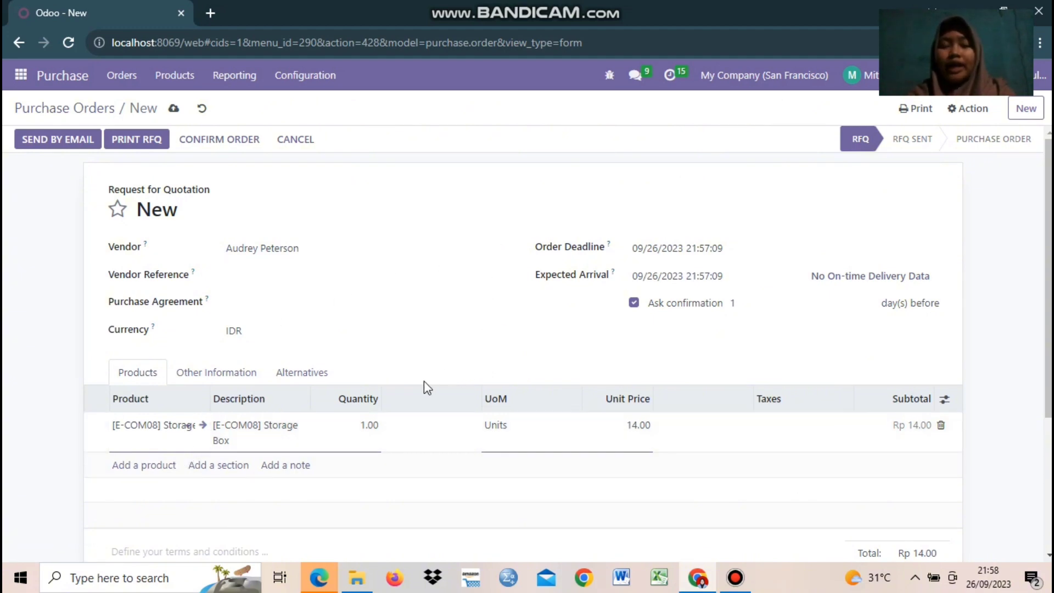
{"action": "left_click", "coordinate": [204, 426]}
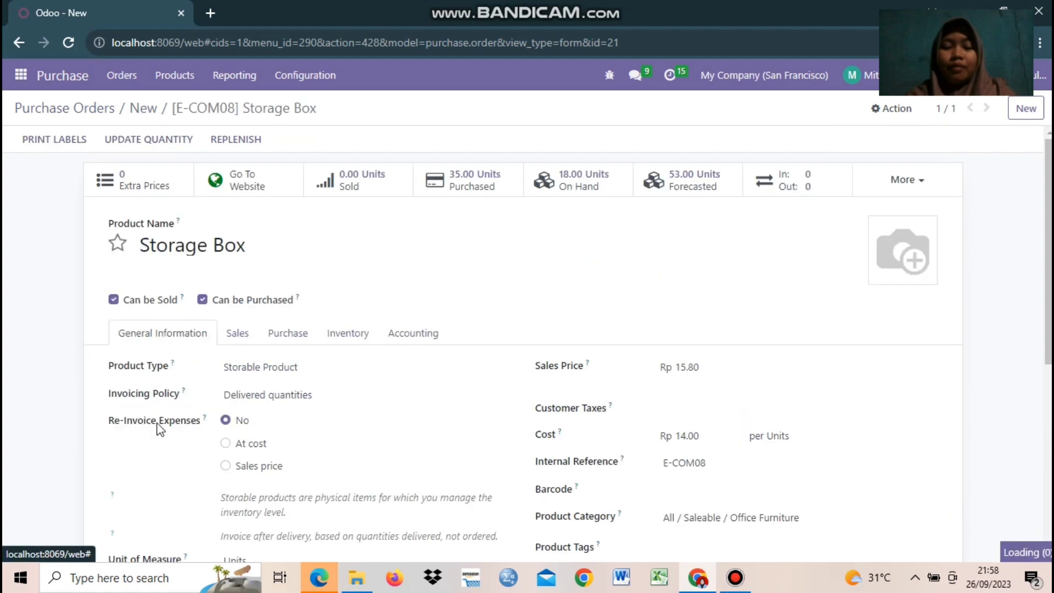
Step: Set Storage Box's Purchase Control Policy to On ordered quantities and save the product
{"action": "scroll", "coordinate": [432, 440], "scroll_direction": "down", "scroll_amount": 3}
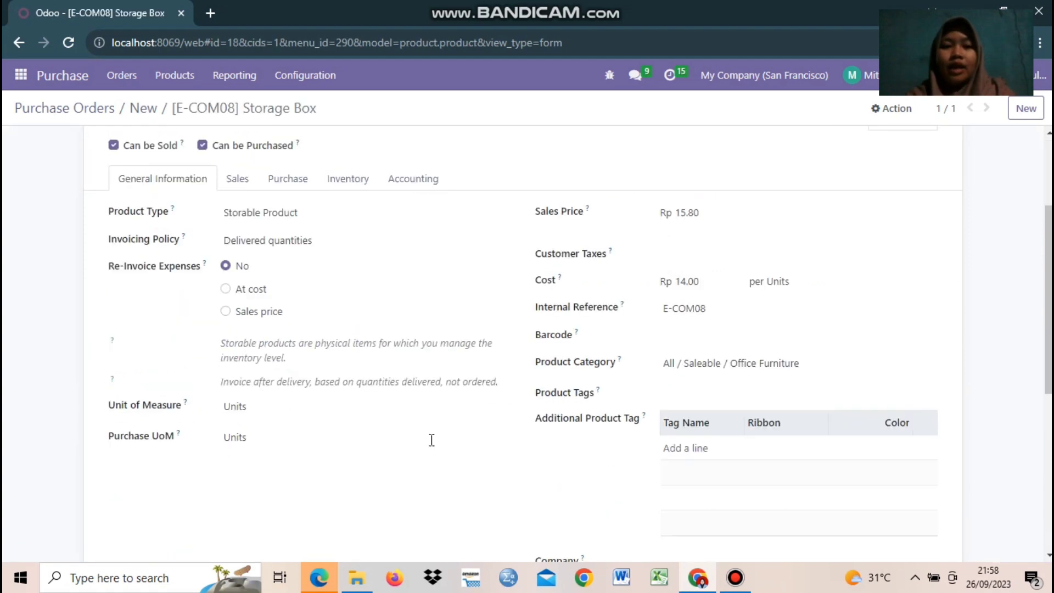
{"action": "scroll", "coordinate": [186, 335], "scroll_direction": "up", "scroll_amount": 3}
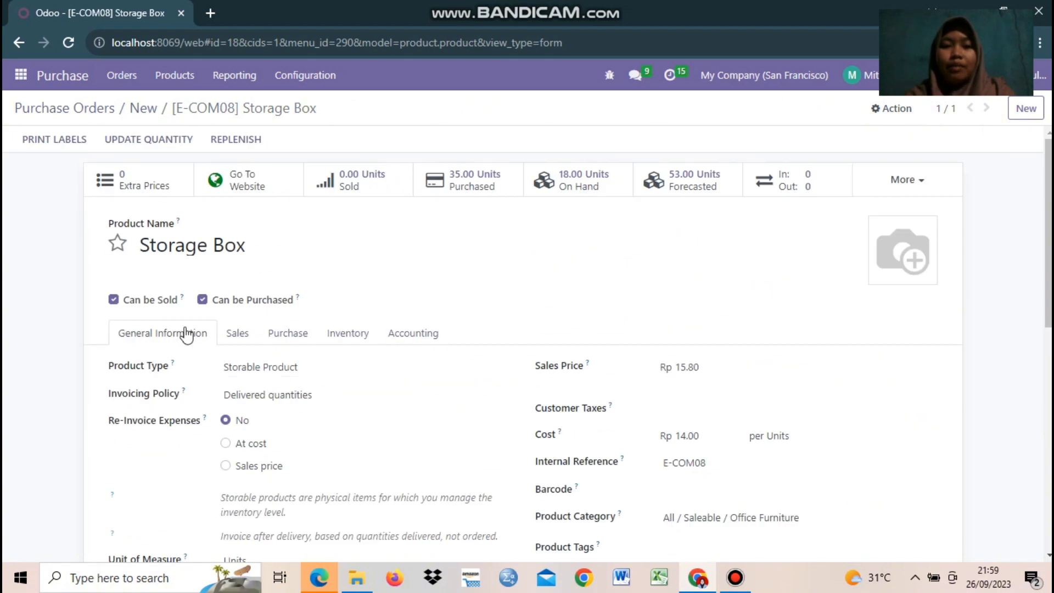
{"action": "left_click", "coordinate": [287, 334]}
{"action": "scroll", "coordinate": [297, 346], "scroll_direction": "down", "scroll_amount": 5}
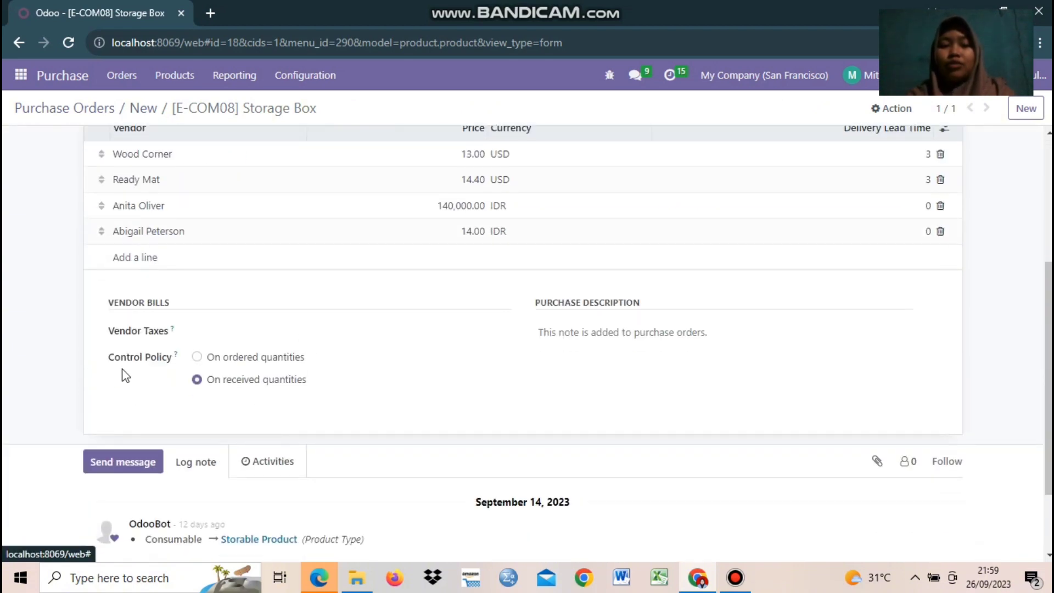
{"action": "left_click", "coordinate": [196, 358]}
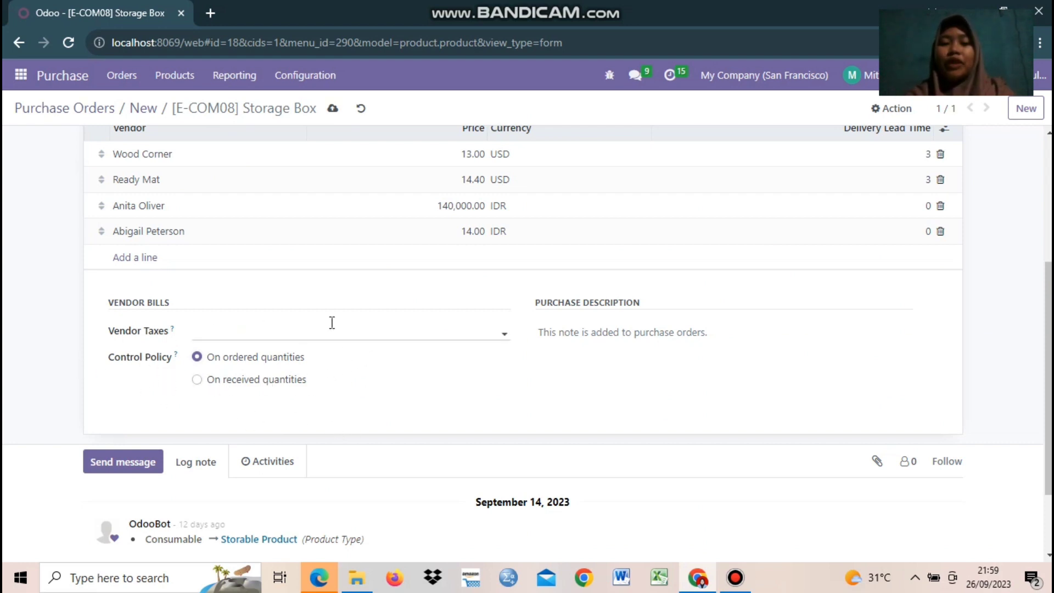
{"action": "scroll", "coordinate": [324, 376], "scroll_direction": "up", "scroll_amount": 1}
{"action": "scroll", "coordinate": [326, 379], "scroll_direction": "up", "scroll_amount": 4}
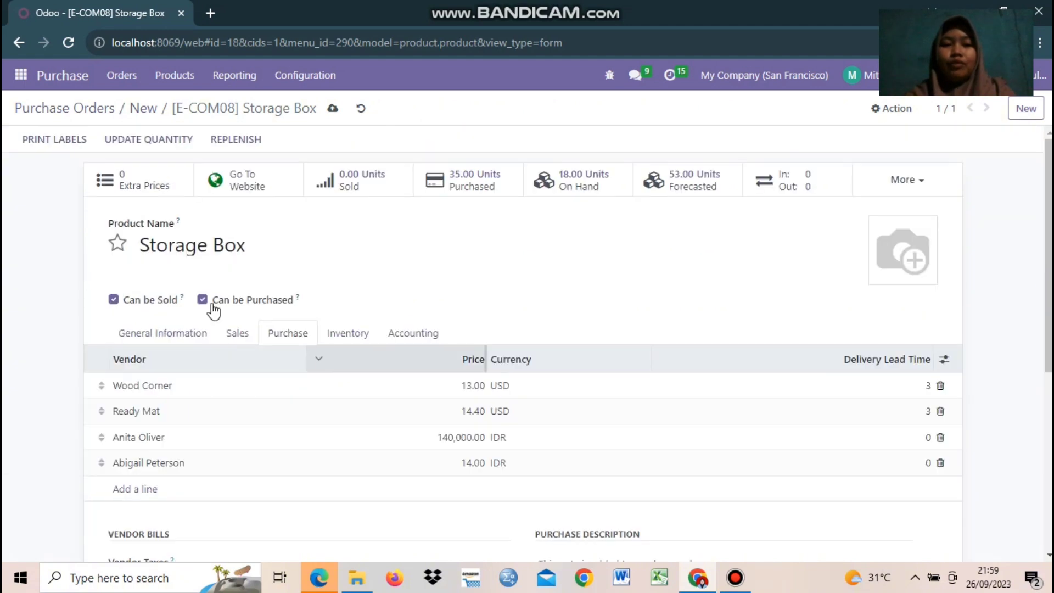
{"action": "left_click", "coordinate": [333, 108]}
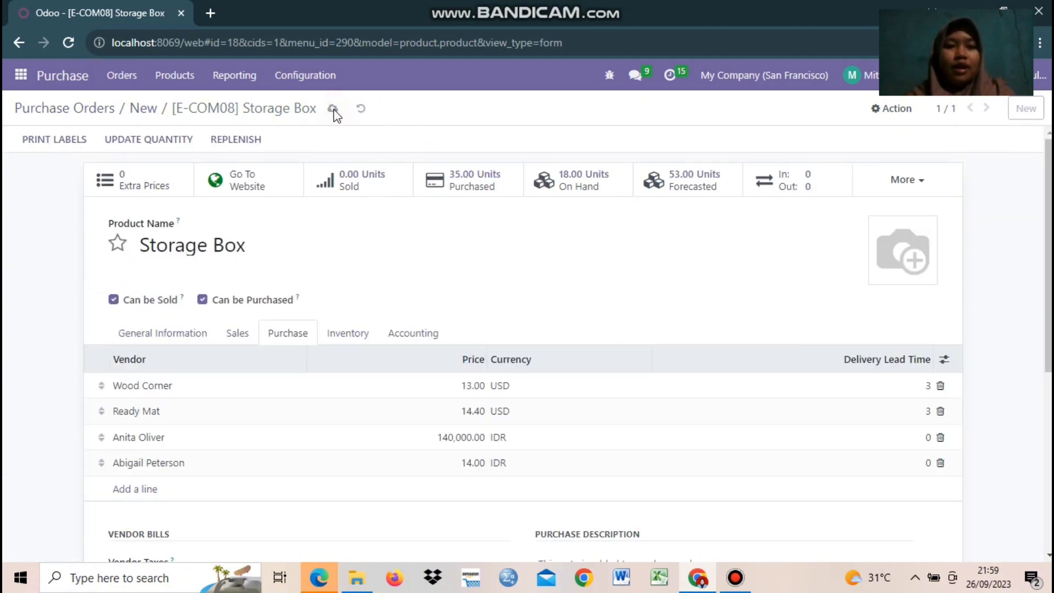
Step: Add [E-COM07] Large Cabinet at 800.00 to P00021, billing it on ordered quantities
{"action": "left_click", "coordinate": [143, 110]}
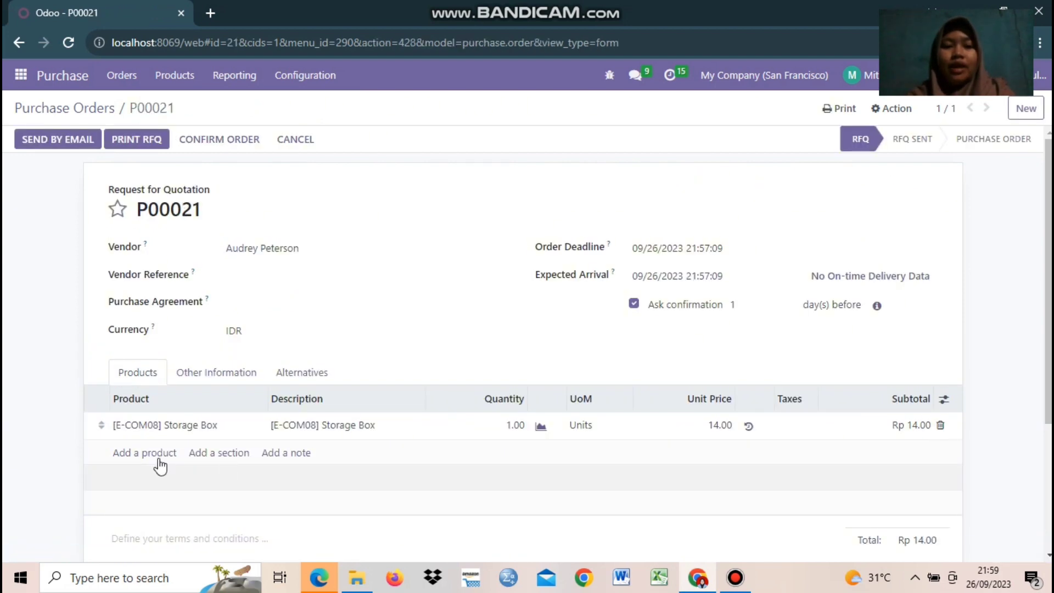
{"action": "left_click", "coordinate": [154, 453]}
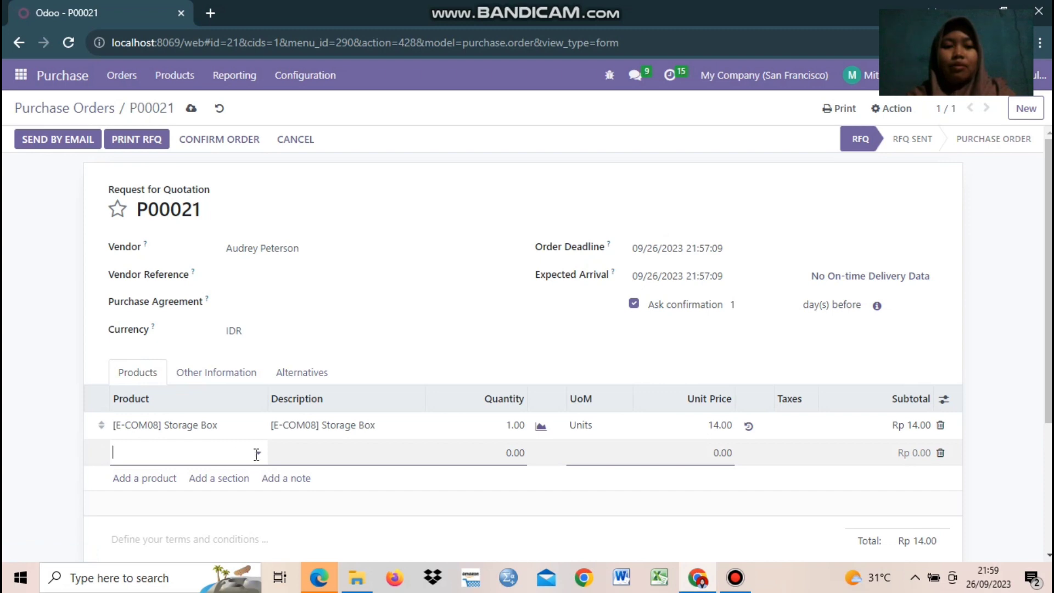
{"action": "left_click", "coordinate": [256, 454]}
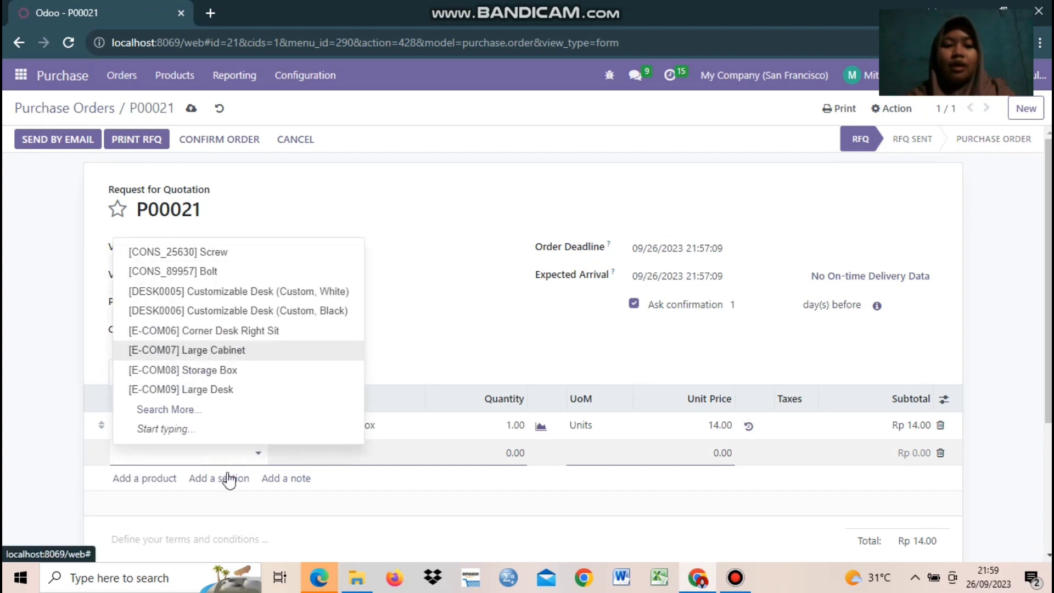
{"action": "left_click", "coordinate": [260, 451]}
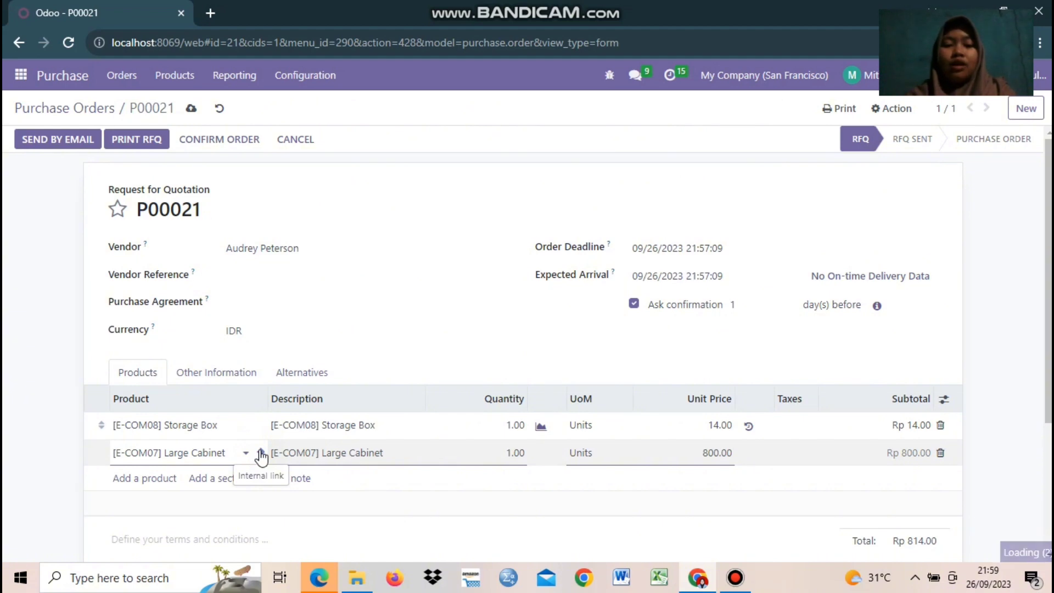
{"action": "left_click", "coordinate": [293, 335]}
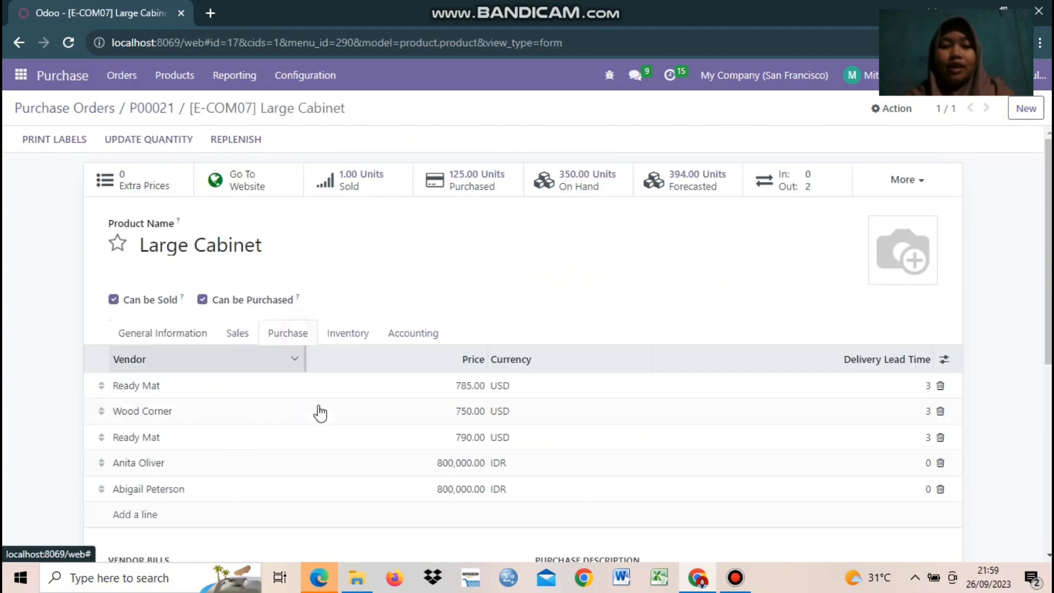
{"action": "scroll", "coordinate": [320, 413], "scroll_direction": "down", "scroll_amount": 4}
{"action": "left_click", "coordinate": [196, 383]}
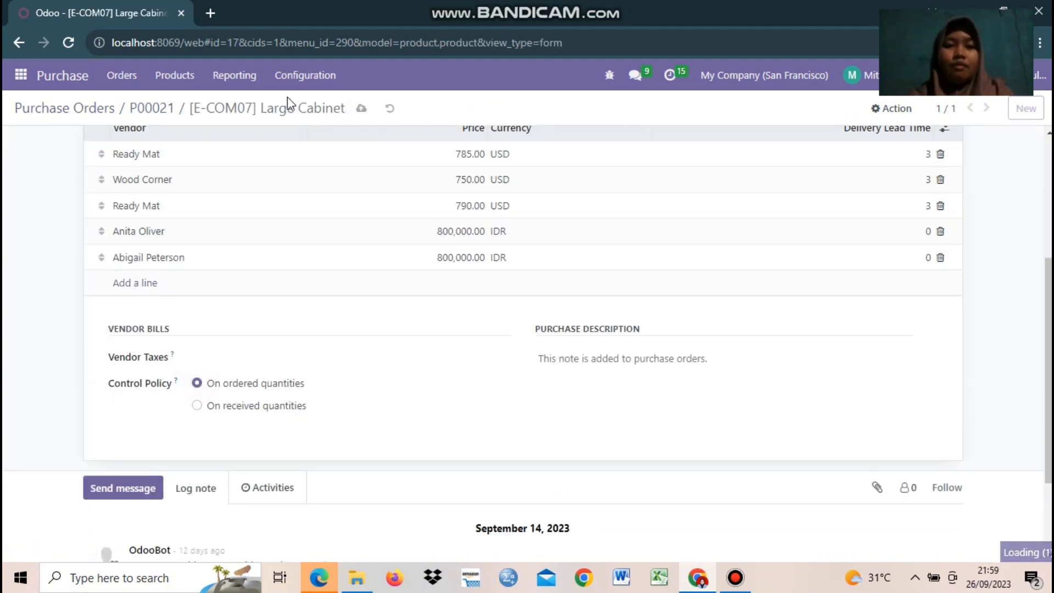
{"action": "left_click", "coordinate": [151, 112]}
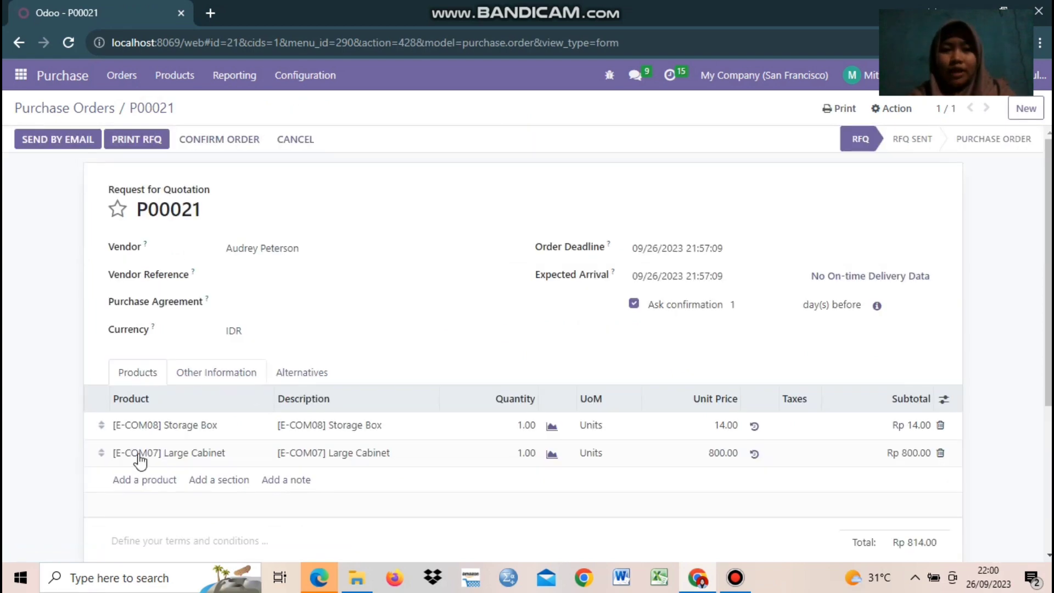
Step: Set quantities to 40 Storage Boxes and 20 Large Cabinets, both with 11% tax
{"action": "left_click", "coordinate": [522, 425]}
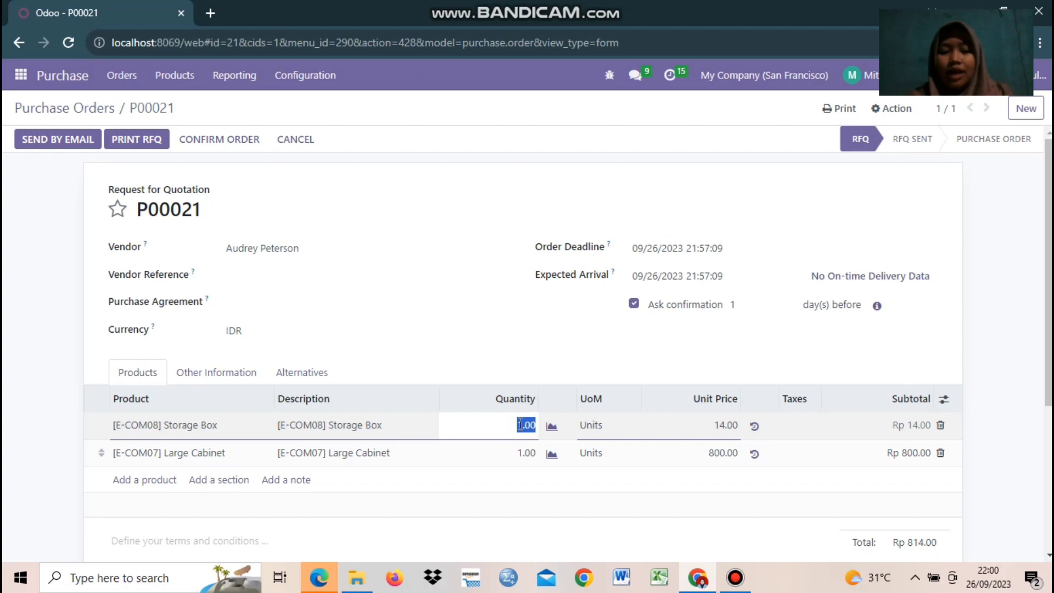
{"action": "type", "text": "40"}
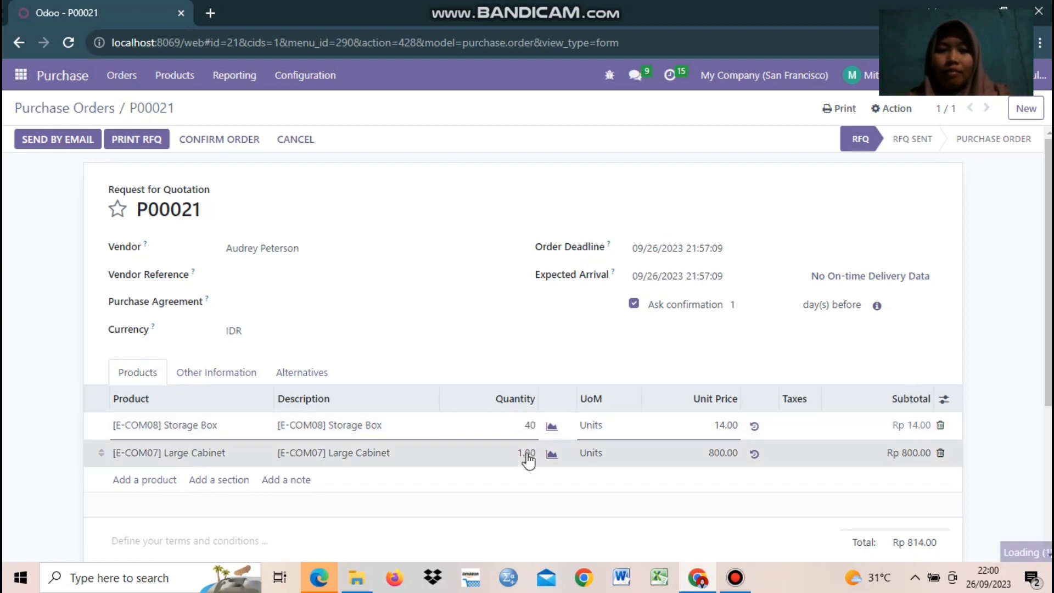
{"action": "left_click", "coordinate": [526, 453]}
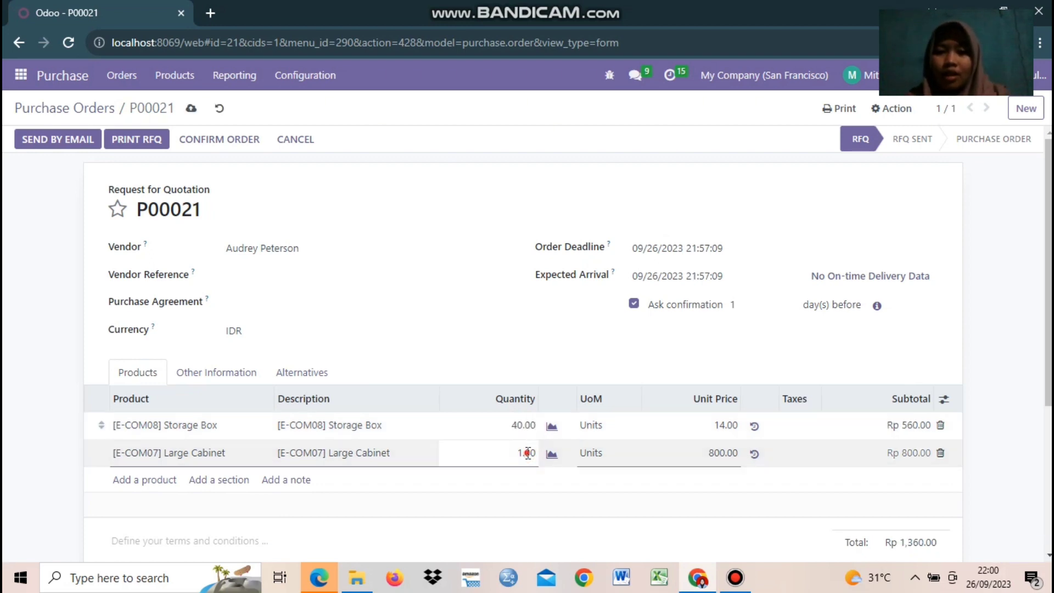
{"action": "type", "text": "20"}
{"action": "left_click", "coordinate": [698, 532]}
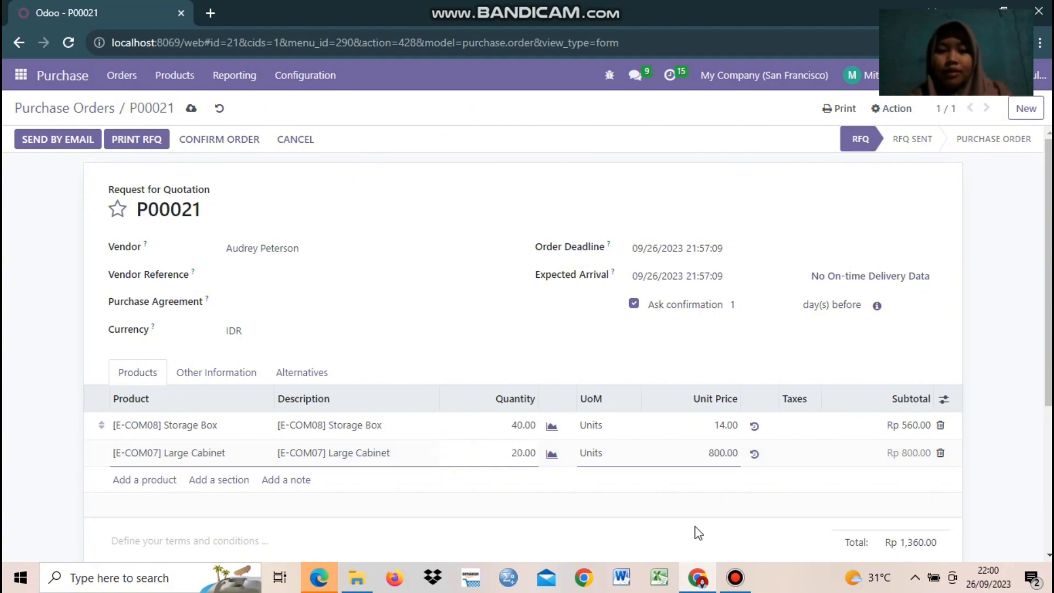
{"action": "left_click", "coordinate": [809, 426]}
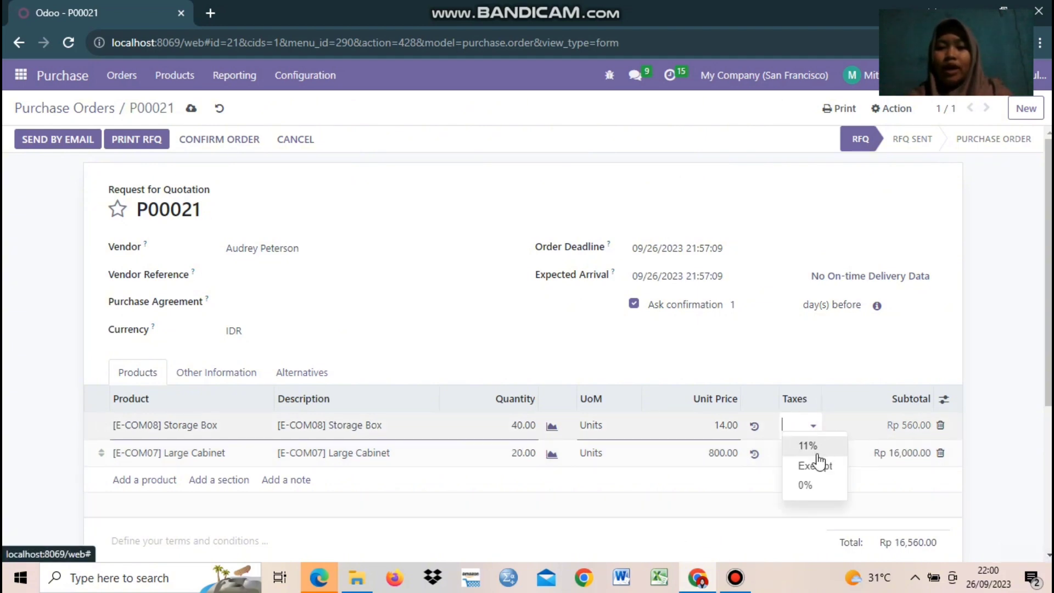
{"action": "left_click", "coordinate": [810, 458]}
{"action": "left_click", "coordinate": [810, 460]}
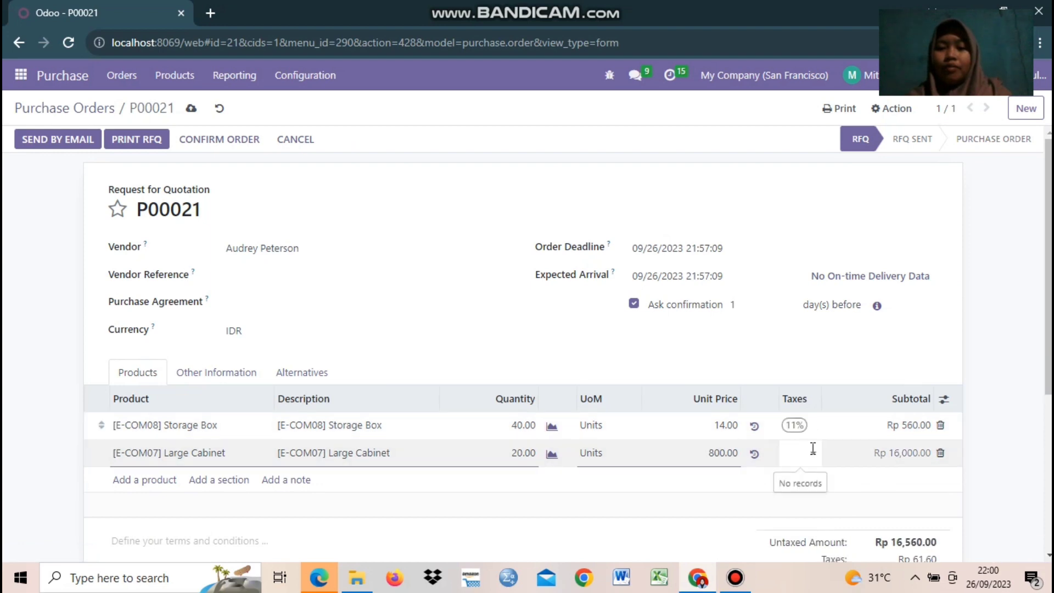
{"action": "left_click", "coordinate": [814, 473]}
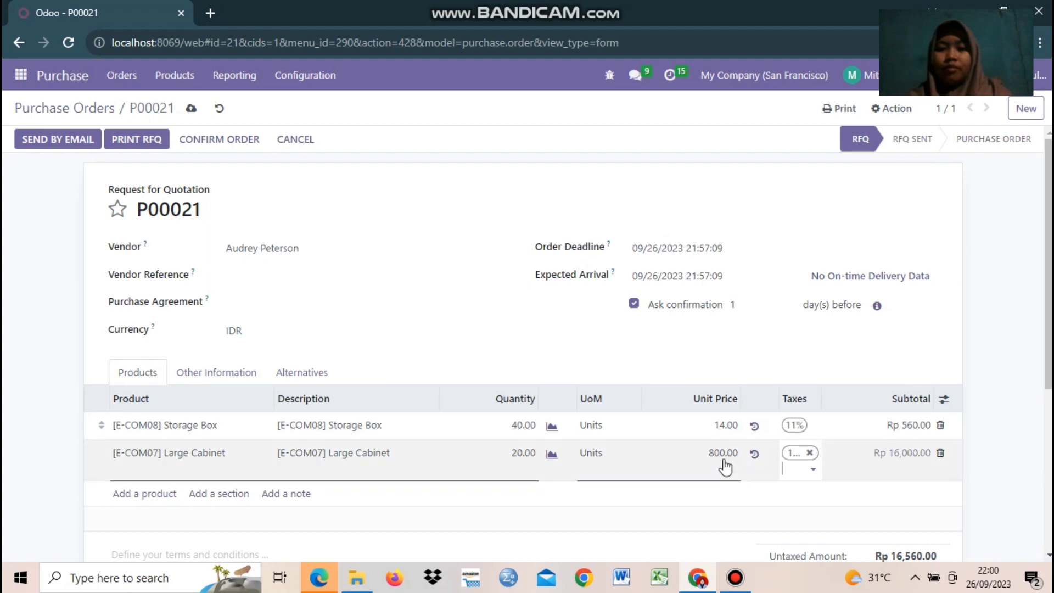
{"action": "left_click", "coordinate": [1021, 379]}
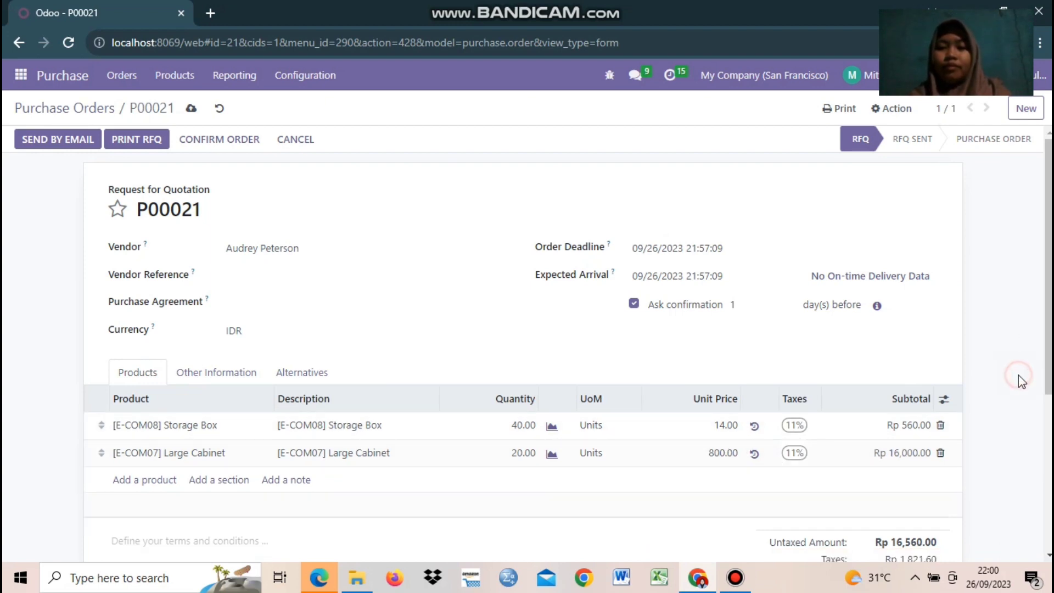
Step: Set unit prices to 14,000.00 for Storage Box and 800,000.00 for Large Cabinet
{"action": "left_click", "coordinate": [720, 426]}
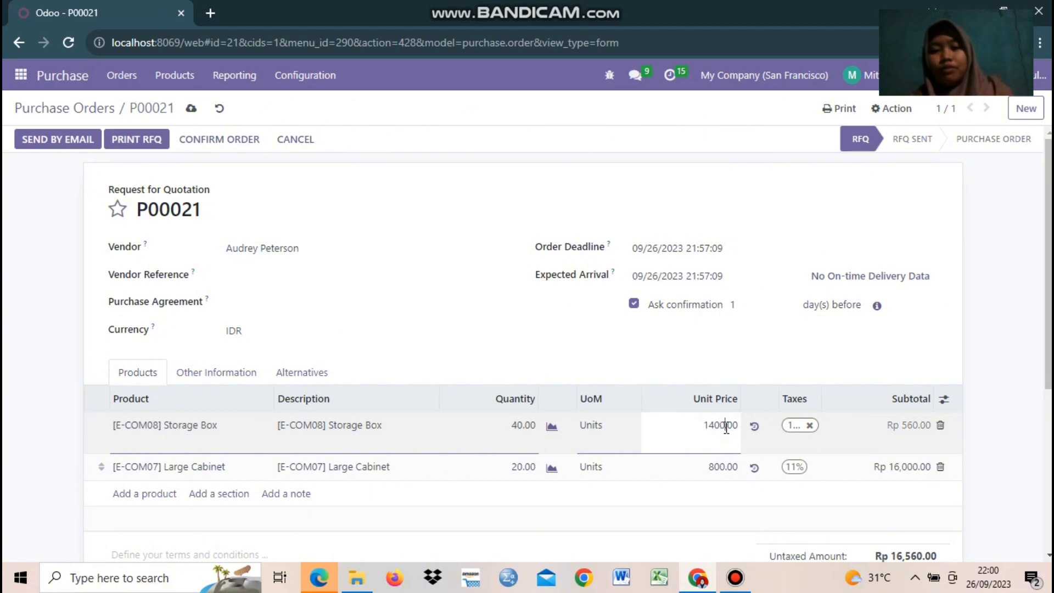
{"action": "type", "text": "14000.00"}
{"action": "left_click", "coordinate": [723, 467]}
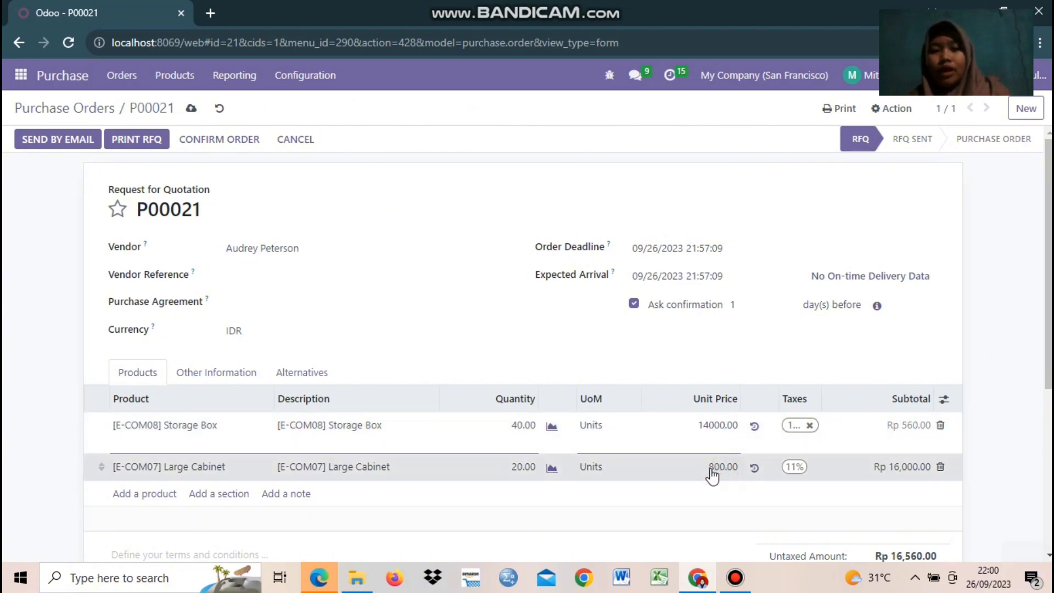
{"action": "left_click", "coordinate": [721, 451]}
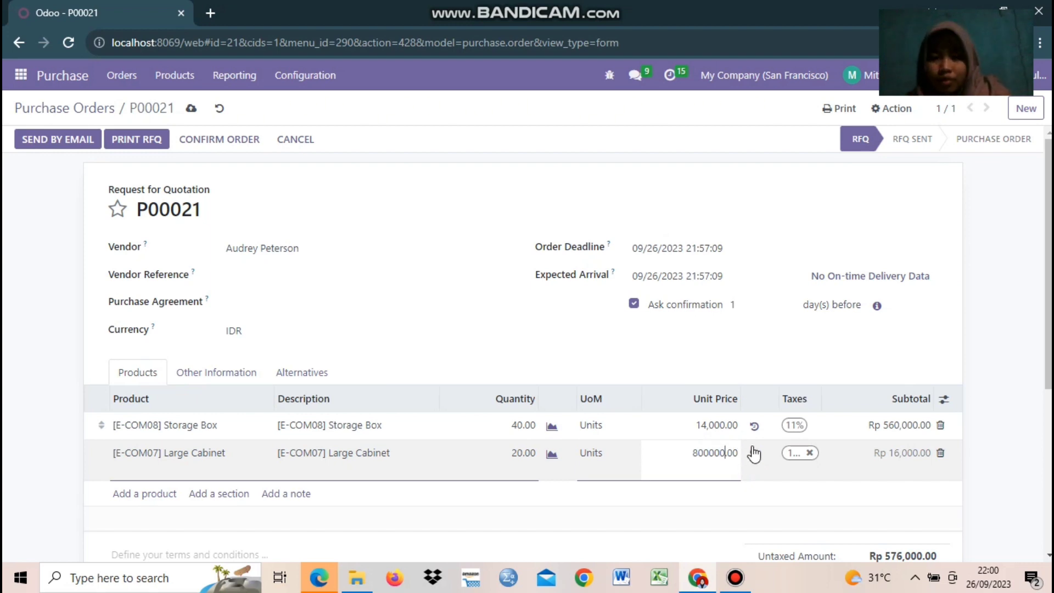
{"action": "left_click", "coordinate": [996, 367]}
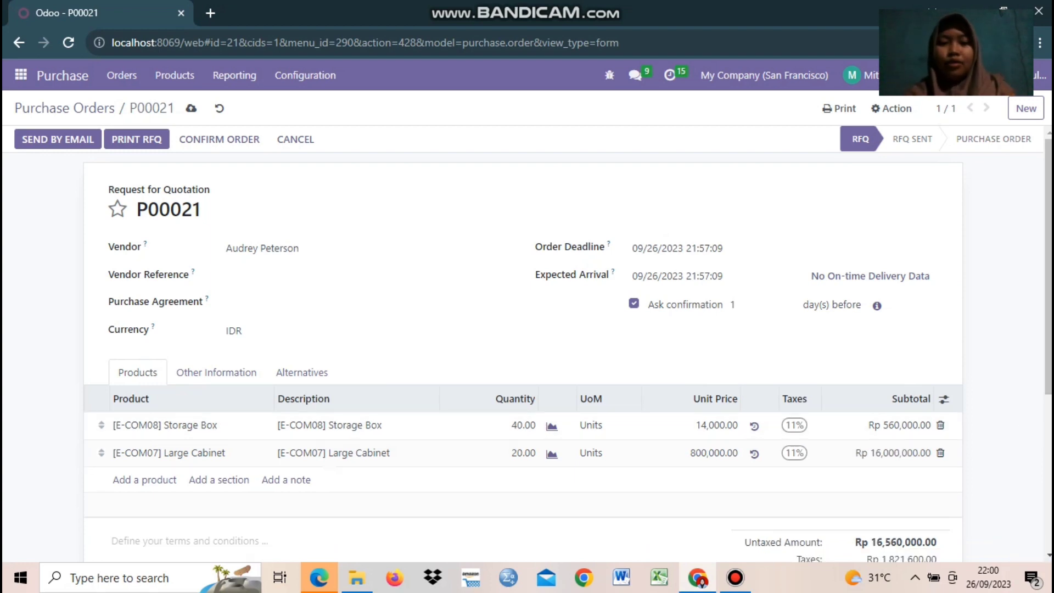
{"action": "mouse_move", "coordinate": [1047, 297]}
{"action": "left_mouse_down"}
{"action": "mouse_move", "coordinate": [1047, 328]}
{"action": "mouse_move", "coordinate": [1048, 296]}
{"action": "left_mouse_up"}
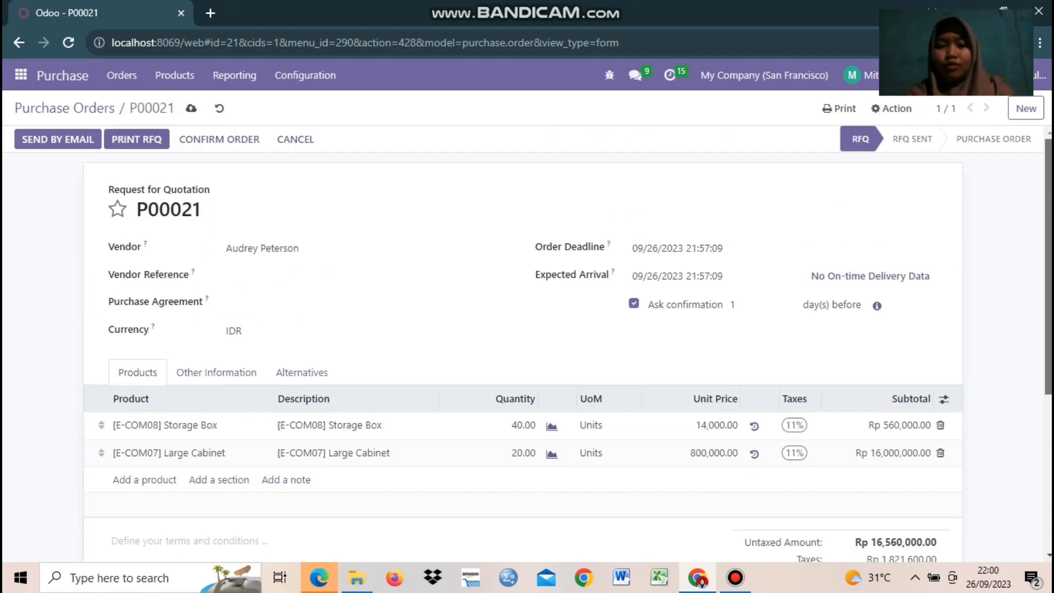
{"action": "left_click_drag", "start_coordinate": [1047, 297], "coordinate": [1024, 320]}
Step: Save P00021, confirm it as a purchase order, and create a vendor bill from it
{"action": "left_click", "coordinate": [193, 110]}
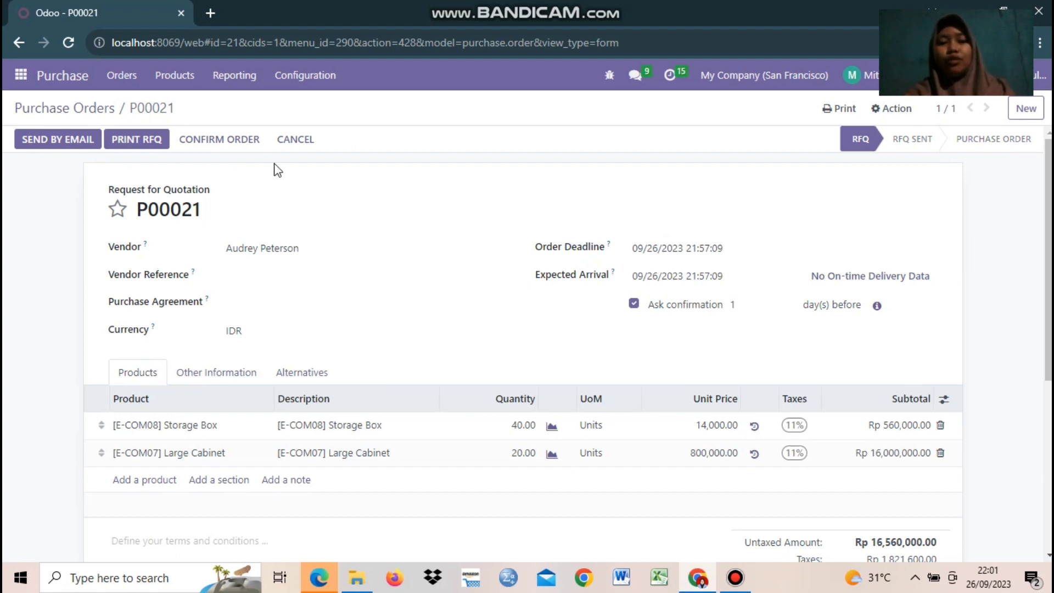
{"action": "left_click", "coordinate": [193, 145]}
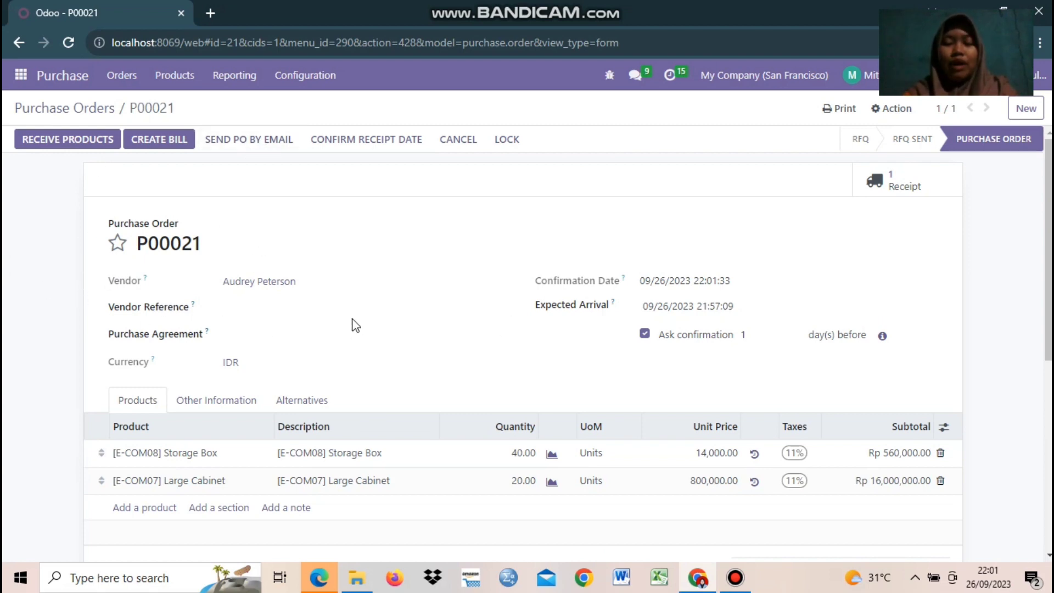
{"action": "left_click", "coordinate": [147, 144]}
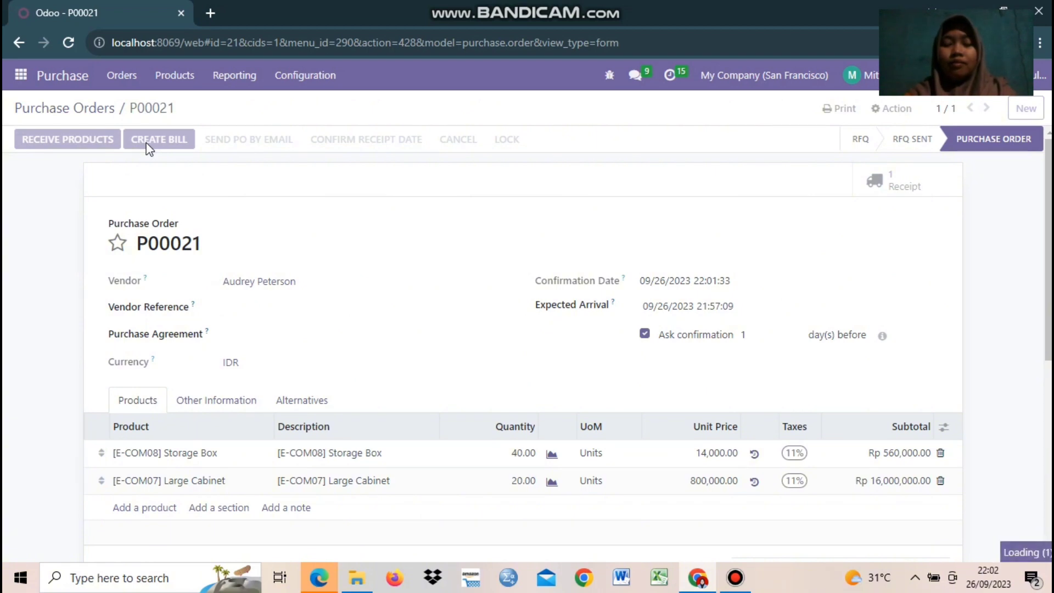
Step: Review the draft bill's lines: 40 Storage Boxes and 20 Large Cabinets
{"action": "scroll", "coordinate": [127, 409], "scroll_direction": "down", "scroll_amount": 1}
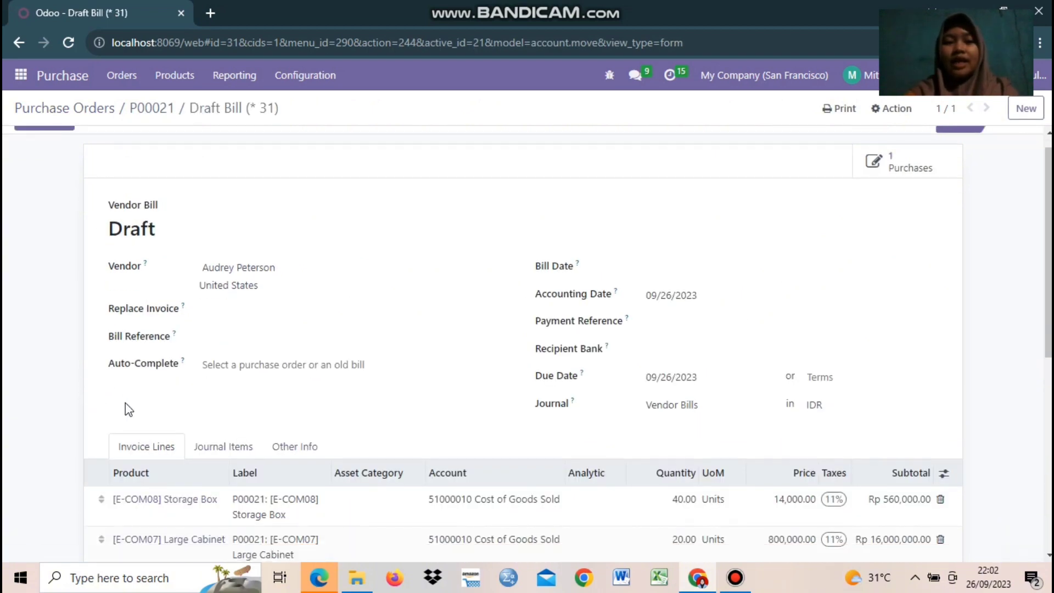
{"action": "scroll", "coordinate": [117, 401], "scroll_direction": "up", "scroll_amount": 1}
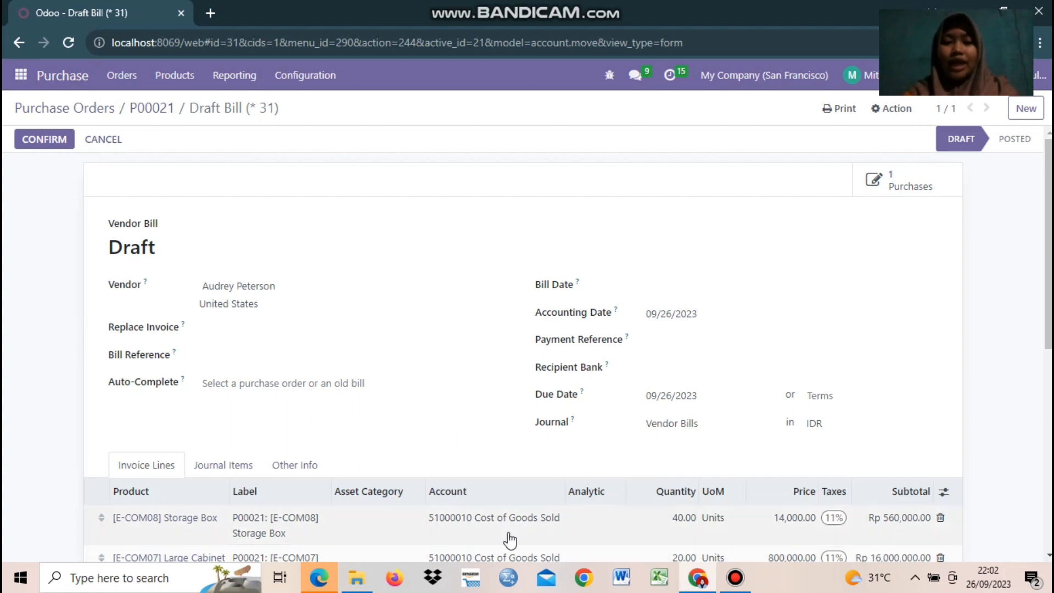
{"action": "scroll", "coordinate": [74, 500], "scroll_direction": "down", "scroll_amount": 1}
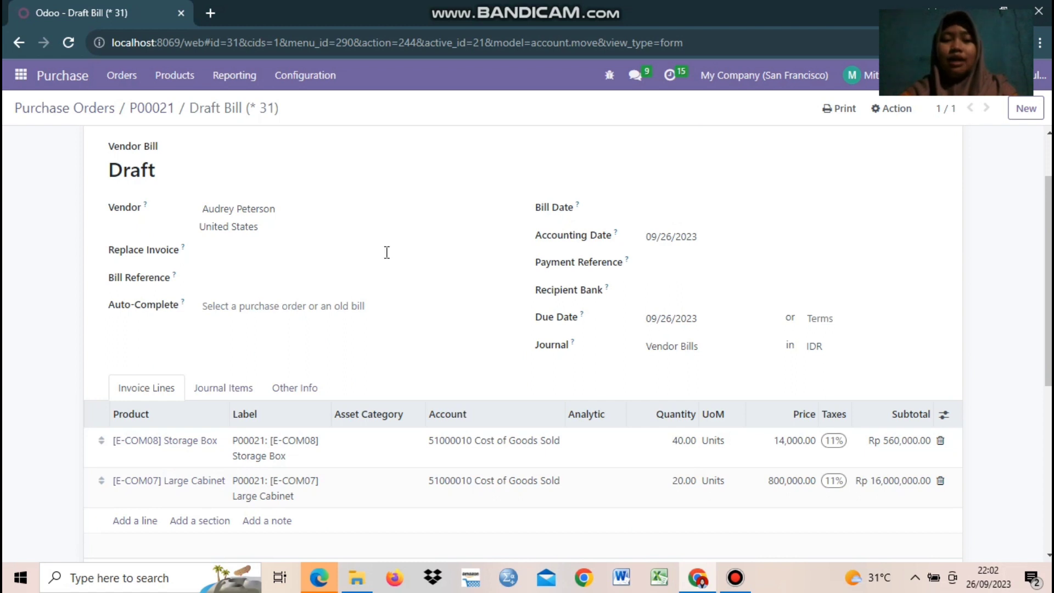
Step: Set the bill date to 26 September 2023 and the payment terms to 30 Days
{"action": "left_click", "coordinate": [653, 218]}
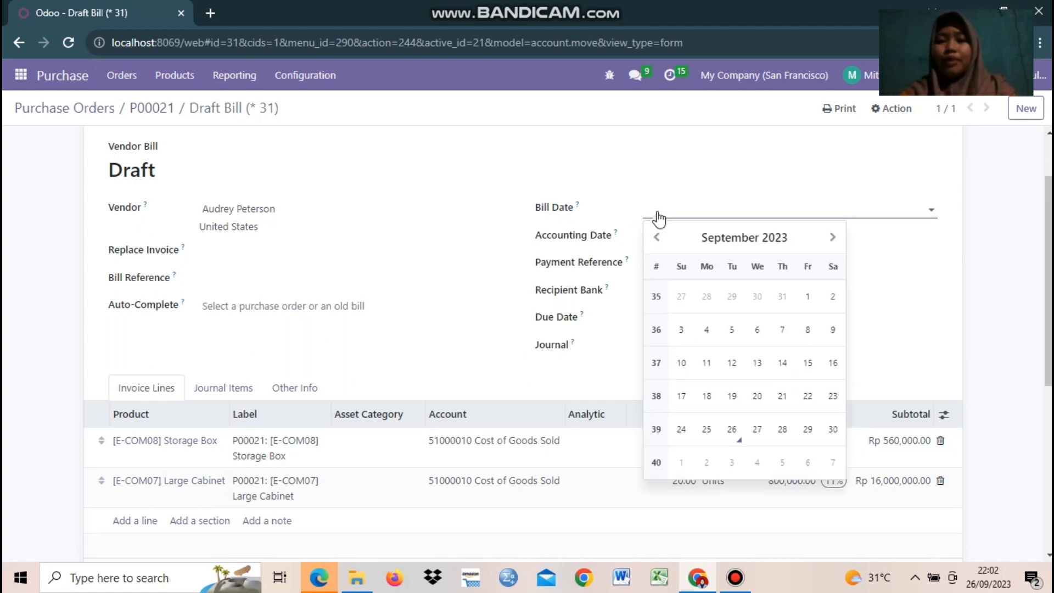
{"action": "left_click", "coordinate": [732, 430]}
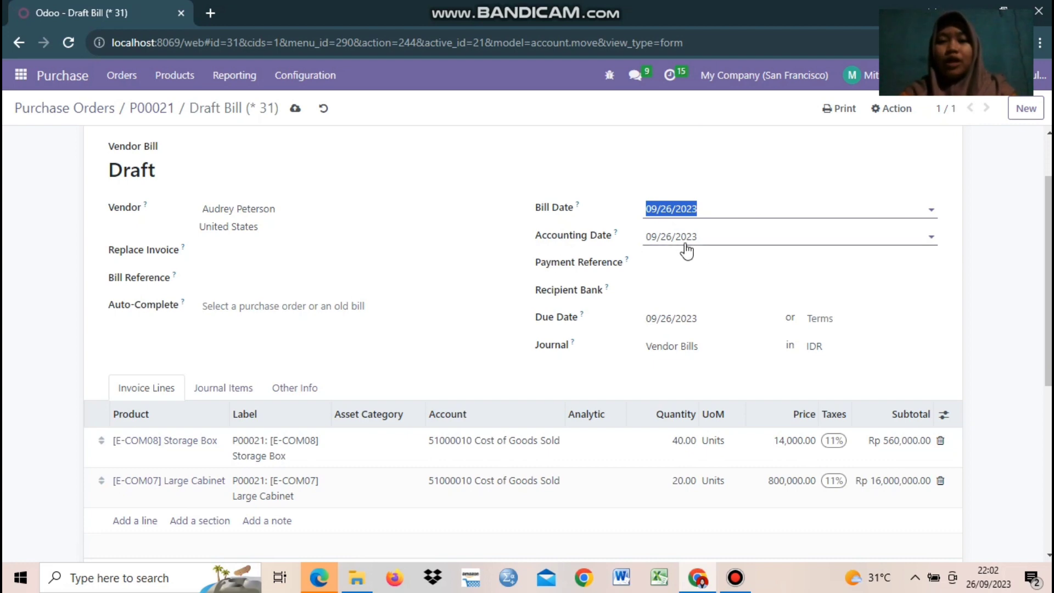
{"action": "left_click", "coordinate": [655, 285]}
{"action": "left_click", "coordinate": [991, 316]}
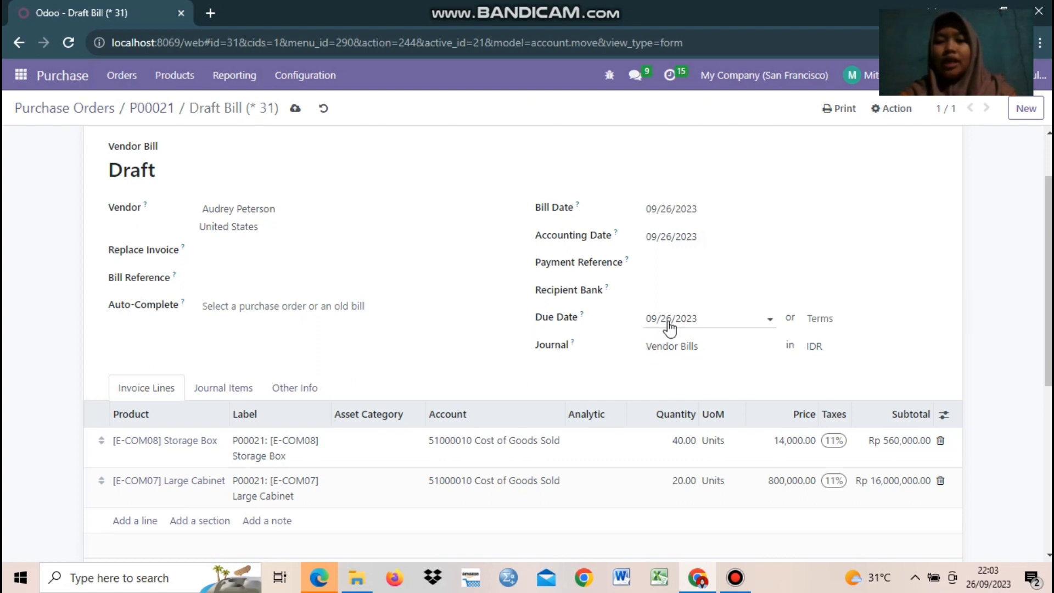
{"action": "left_click", "coordinate": [816, 318]}
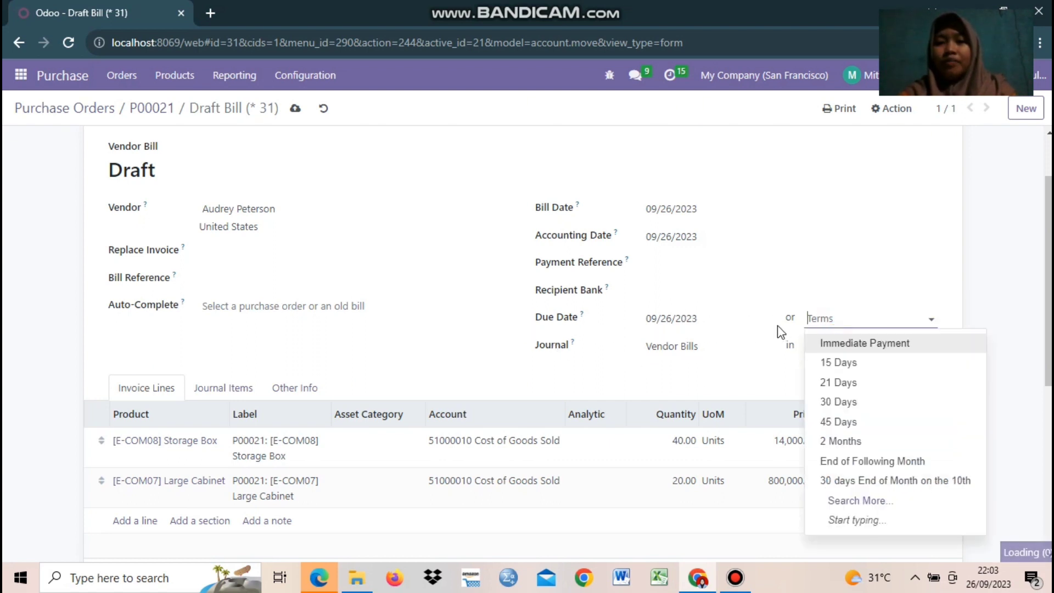
{"action": "left_click", "coordinate": [824, 407]}
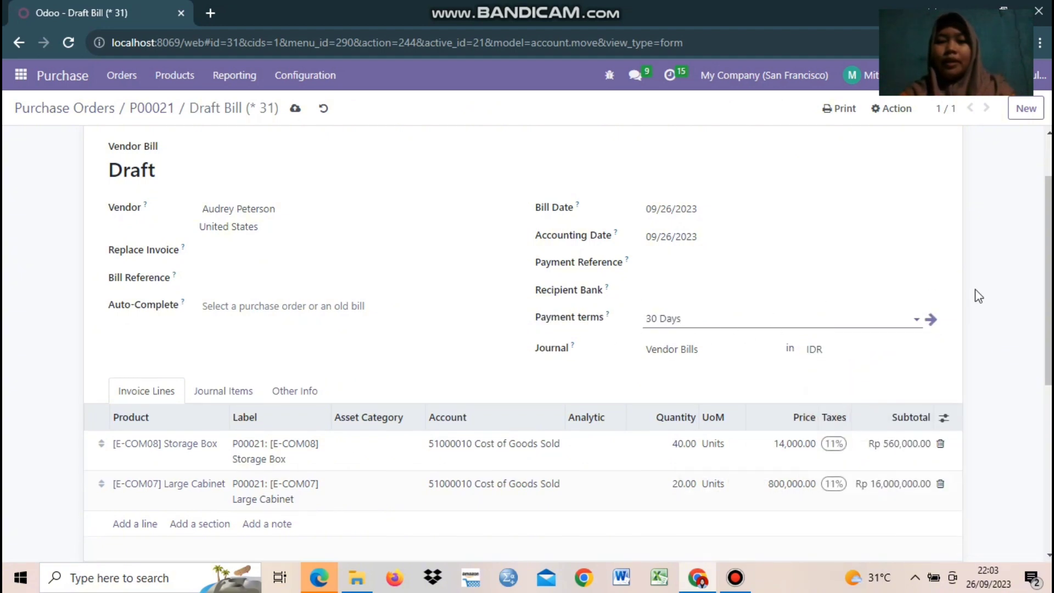
{"action": "left_click", "coordinate": [1000, 288]}
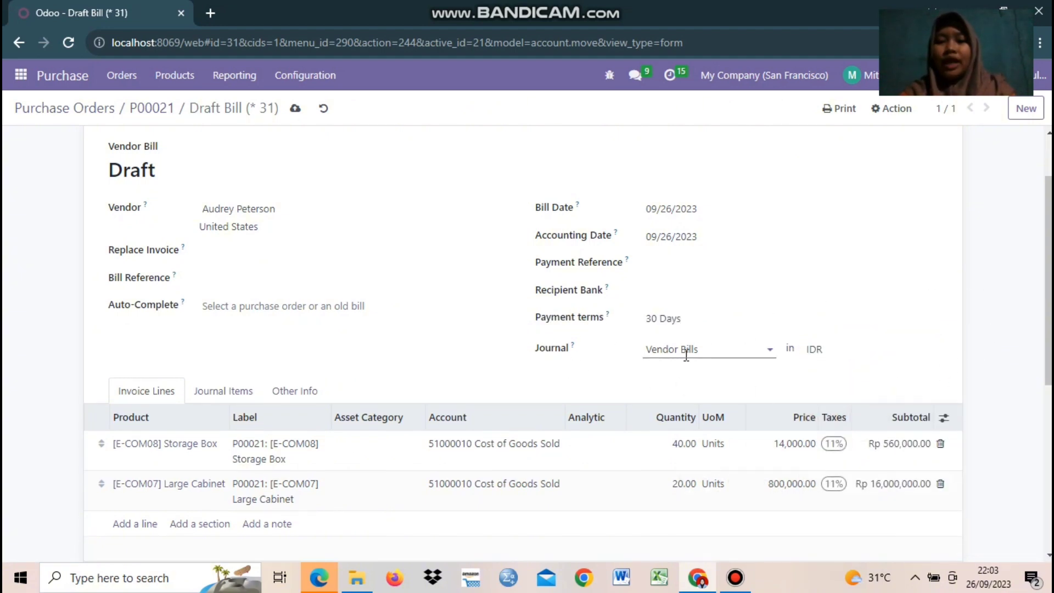
Step: Keep Vendor Bills as the journal and save the draft bill
{"action": "left_click", "coordinate": [708, 352]}
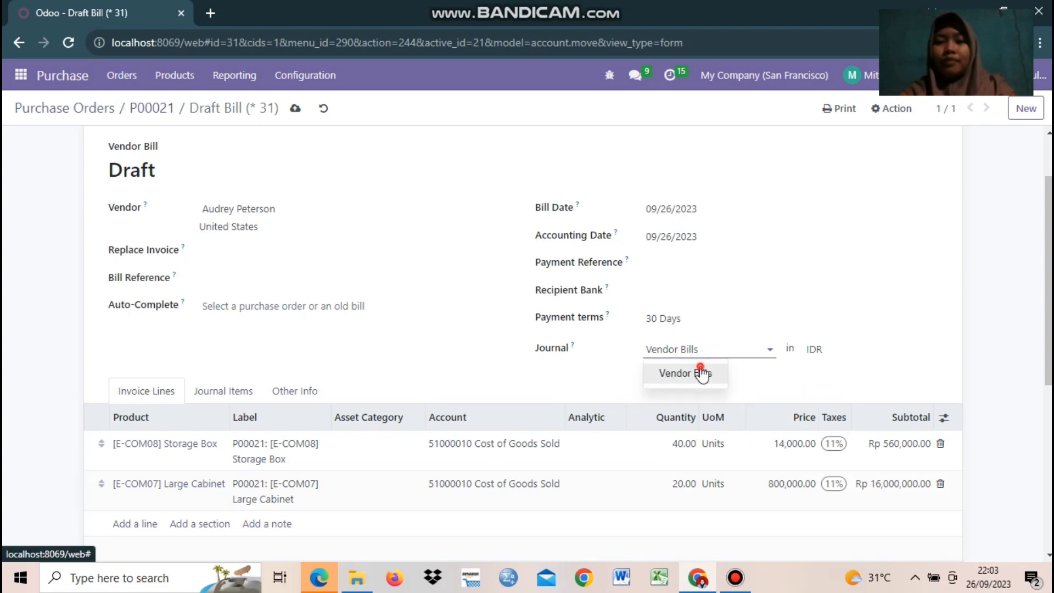
{"action": "left_click", "coordinate": [675, 372]}
{"action": "scroll", "coordinate": [495, 505], "scroll_direction": "down", "scroll_amount": 5}
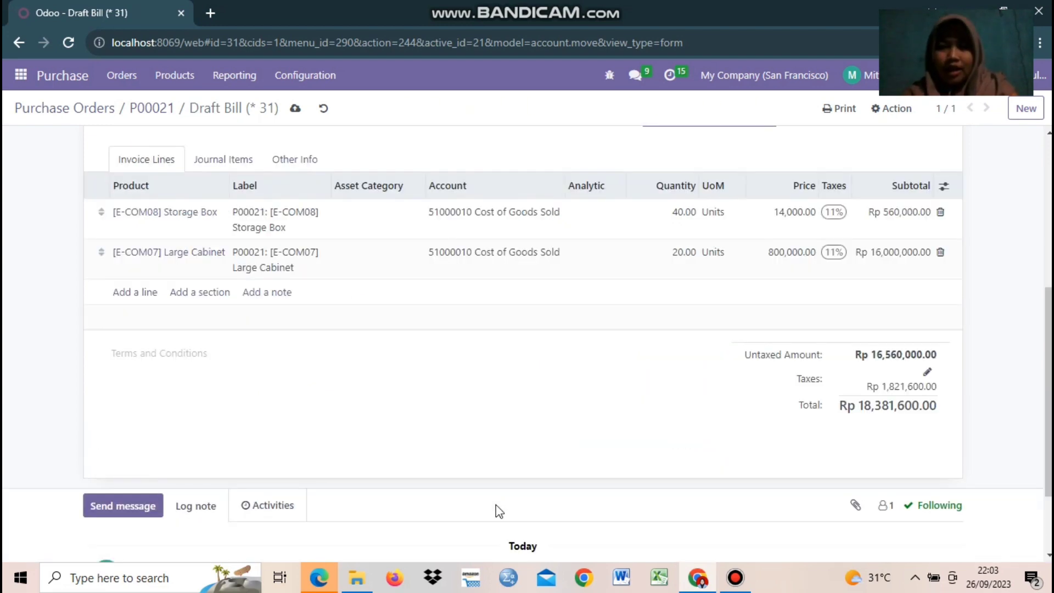
{"action": "scroll", "coordinate": [496, 505], "scroll_direction": "up", "scroll_amount": 8}
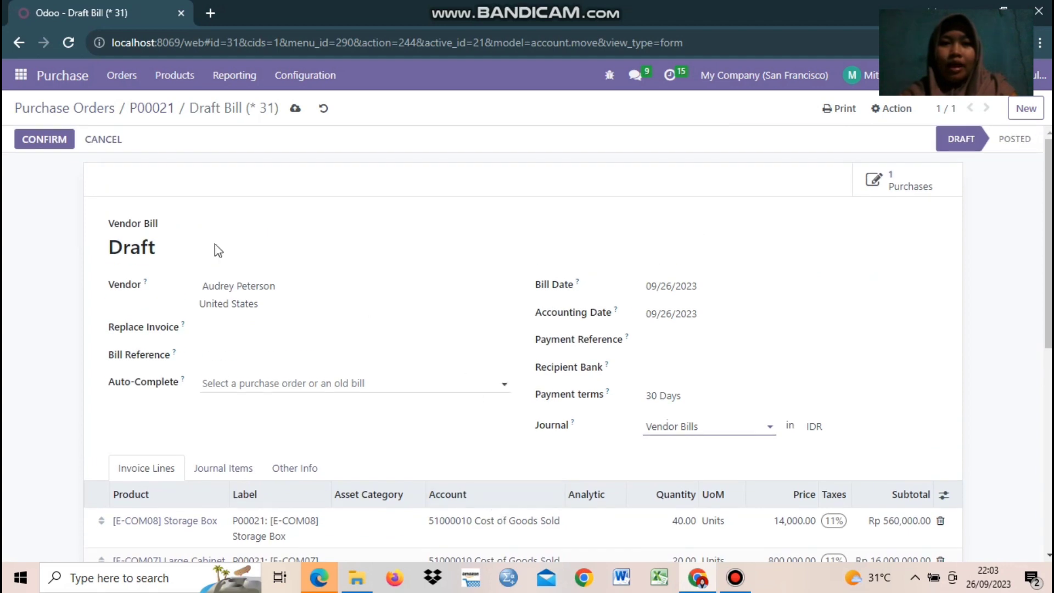
{"action": "left_click", "coordinate": [291, 109]}
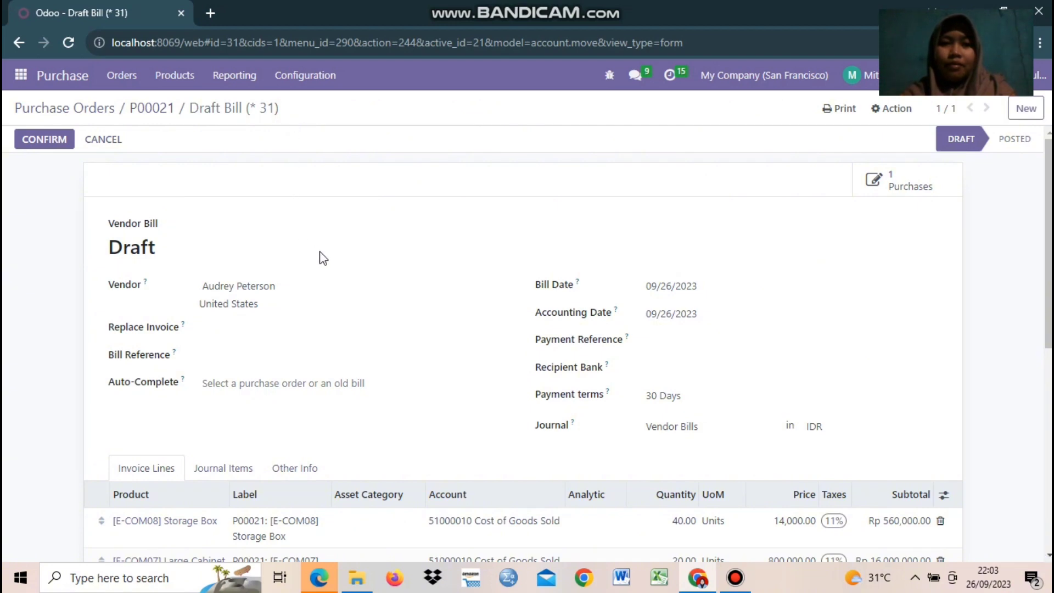
{"action": "scroll", "coordinate": [331, 324], "scroll_direction": "down", "scroll_amount": 5}
{"action": "scroll", "coordinate": [331, 322], "scroll_direction": "up", "scroll_amount": 5}
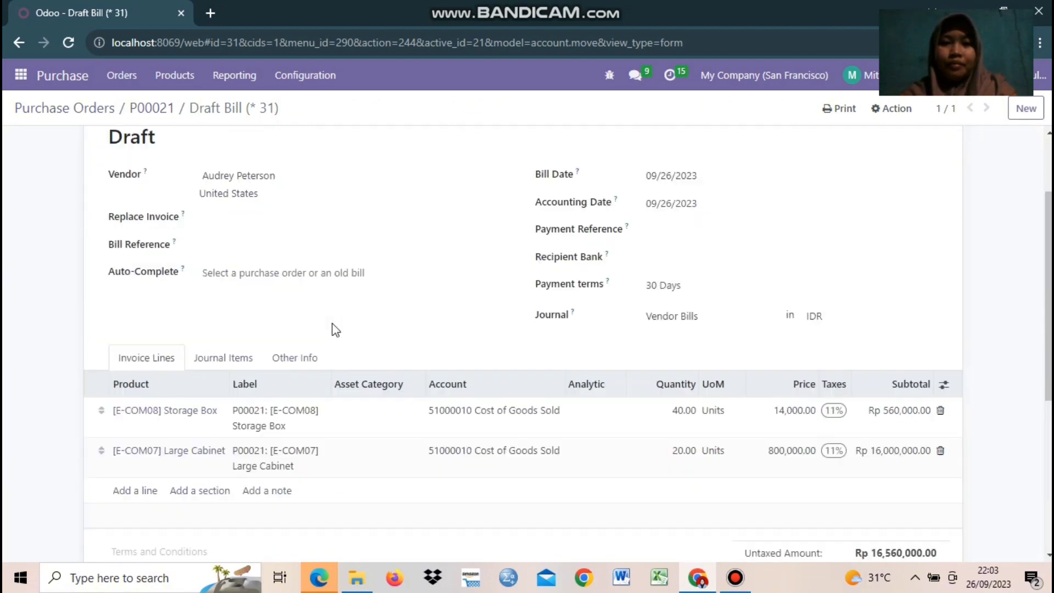
{"action": "scroll", "coordinate": [334, 327], "scroll_direction": "down", "scroll_amount": 5}
{"action": "scroll", "coordinate": [334, 328], "scroll_direction": "up", "scroll_amount": 5}
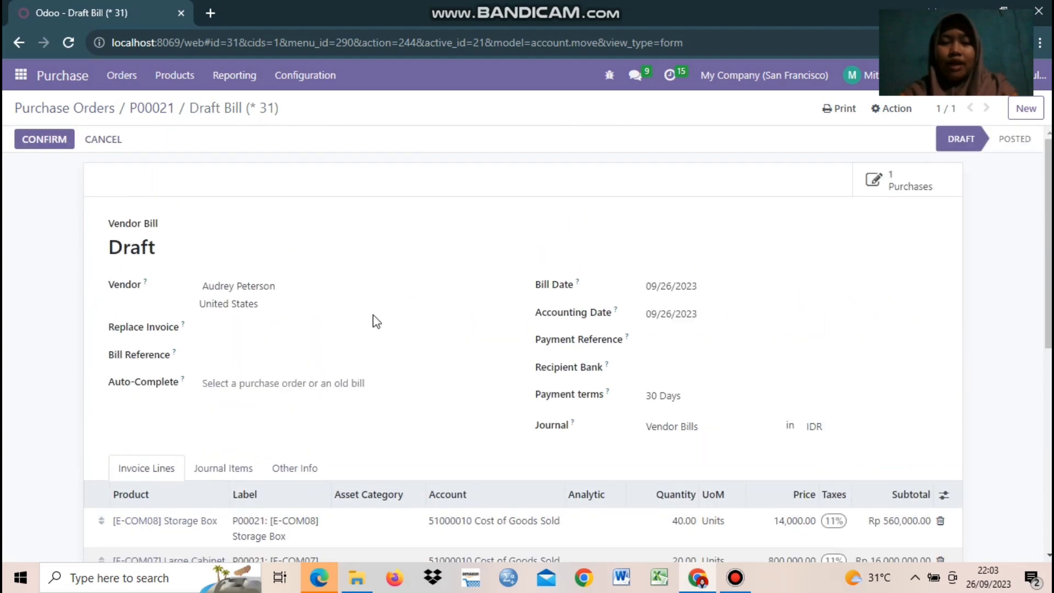
Step: Post the draft vendor bill so it becomes BILL/2023/09/0002
{"action": "left_click", "coordinate": [40, 143]}
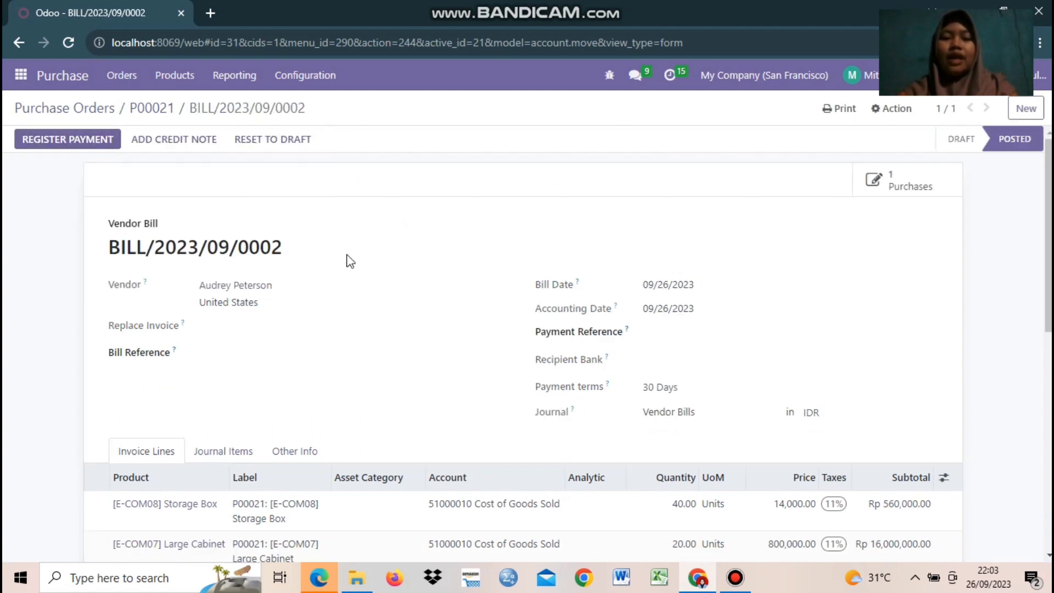
{"action": "scroll", "coordinate": [207, 337], "scroll_direction": "down", "scroll_amount": 9}
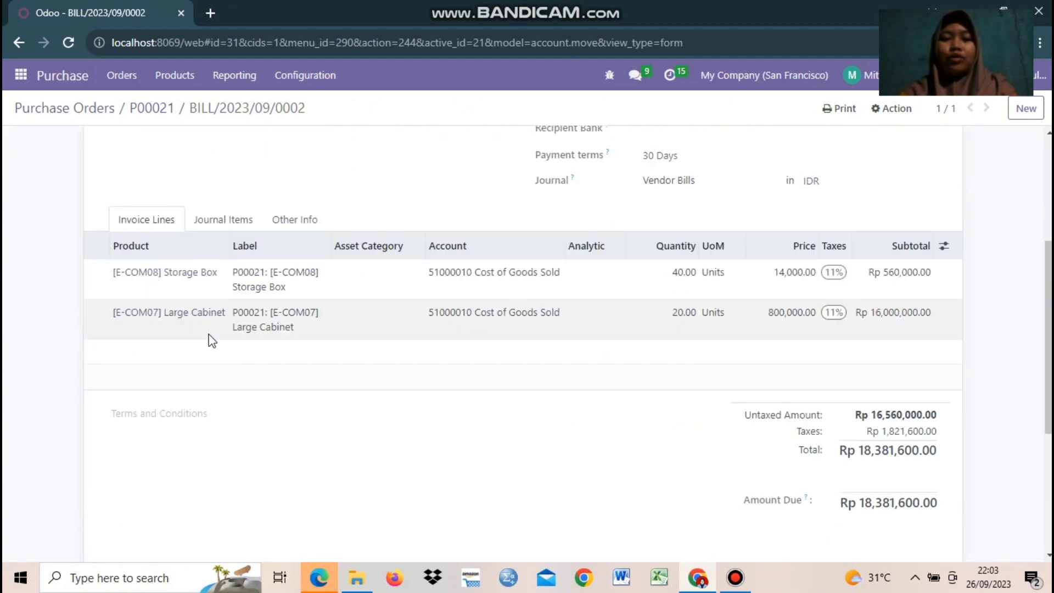
{"action": "scroll", "coordinate": [997, 215], "scroll_direction": "up", "scroll_amount": 9}
{"action": "scroll", "coordinate": [189, 342], "scroll_direction": "down", "scroll_amount": 9}
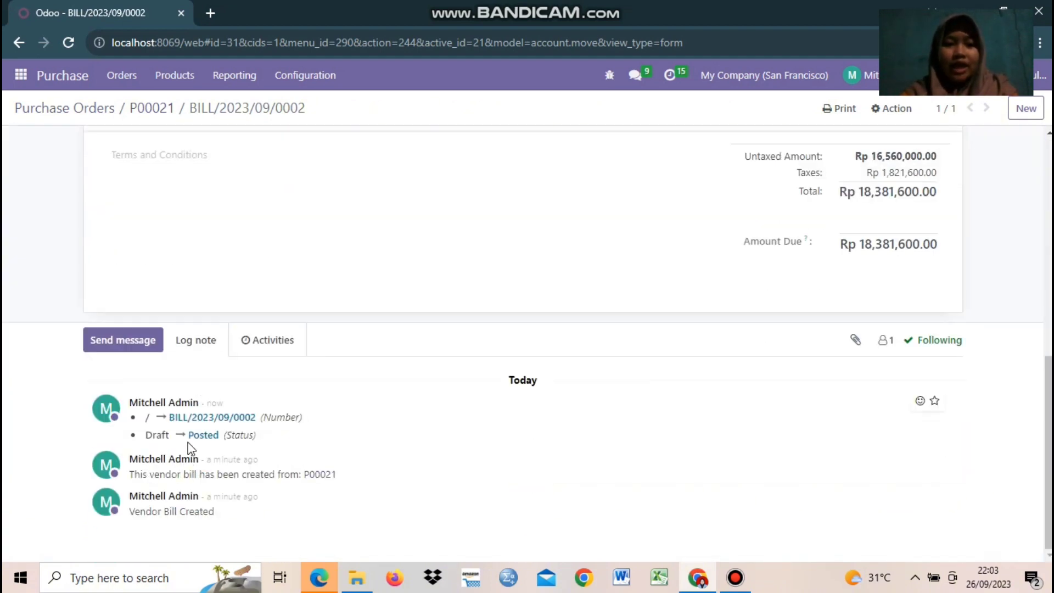
{"action": "scroll", "coordinate": [269, 356], "scroll_direction": "up", "scroll_amount": 9}
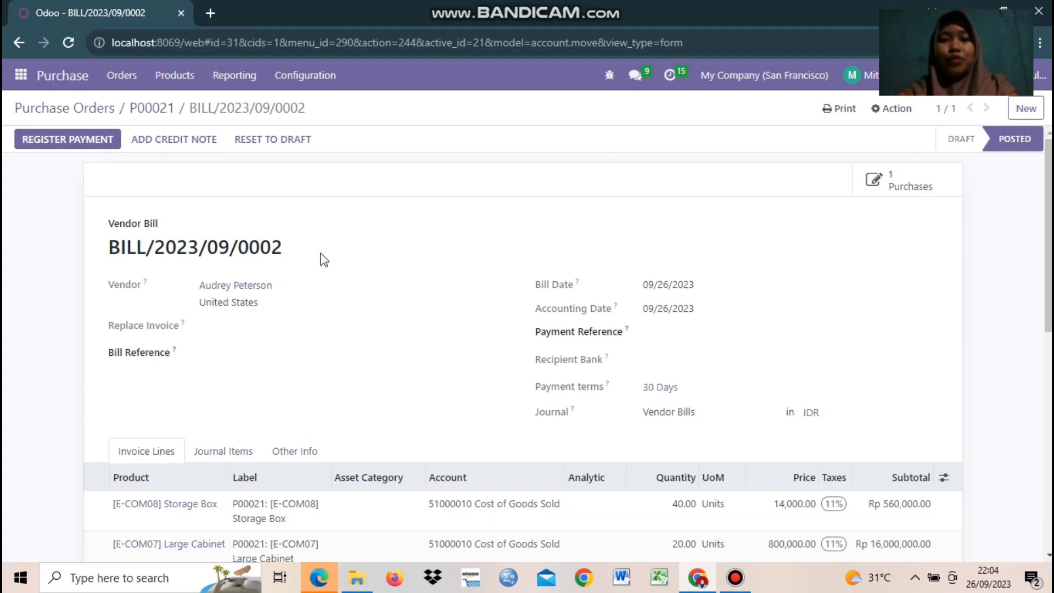
Step: Review the posted bill's totals, including the Rp 18,381,600.00 amount due
{"action": "left_click", "coordinate": [392, 240]}
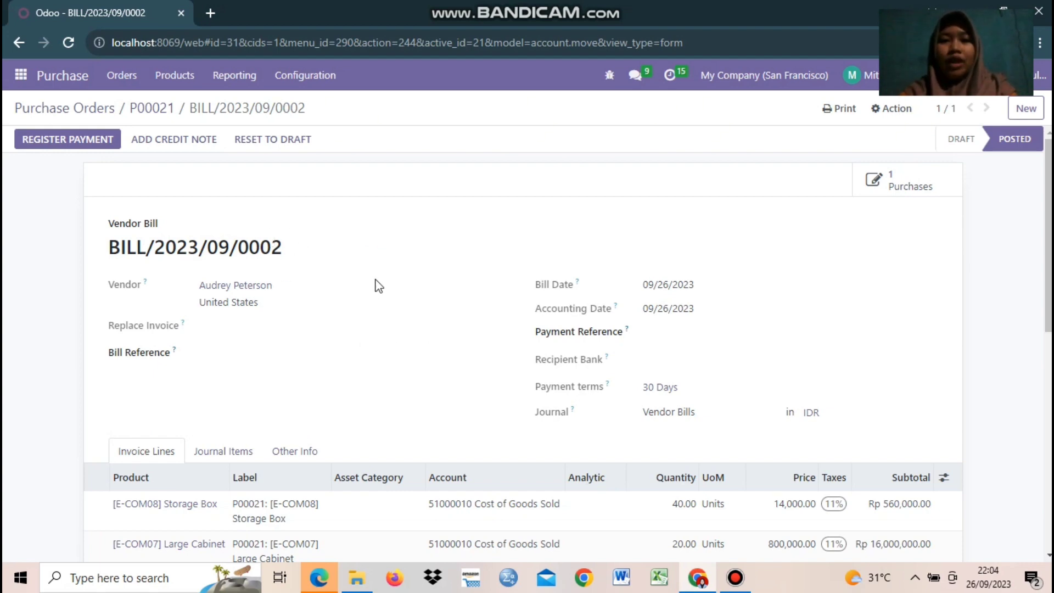
{"action": "scroll", "coordinate": [305, 348], "scroll_direction": "down", "scroll_amount": 9}
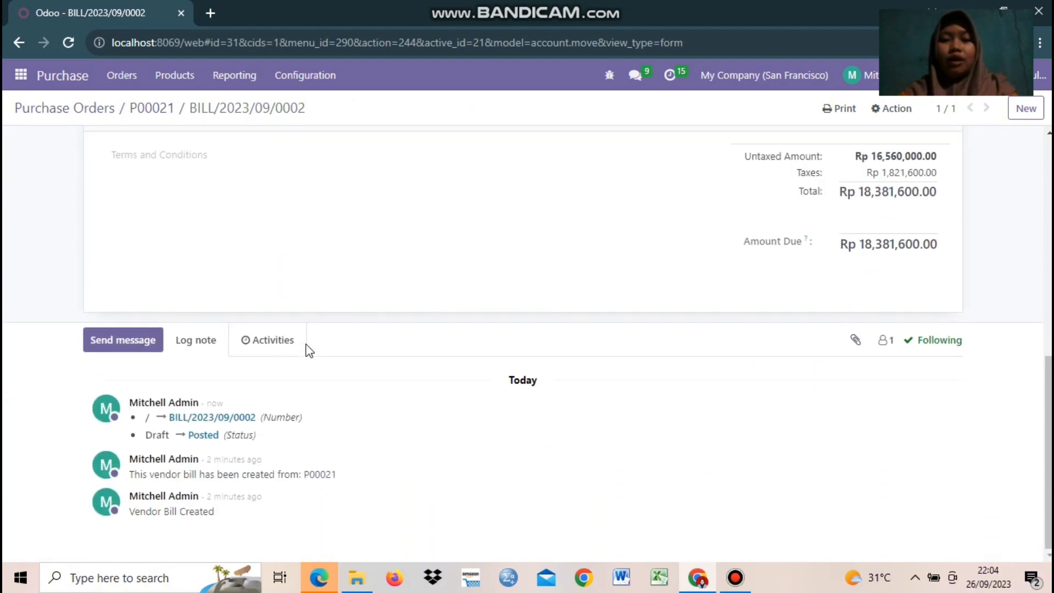
{"action": "scroll", "coordinate": [306, 345], "scroll_direction": "up", "scroll_amount": 9}
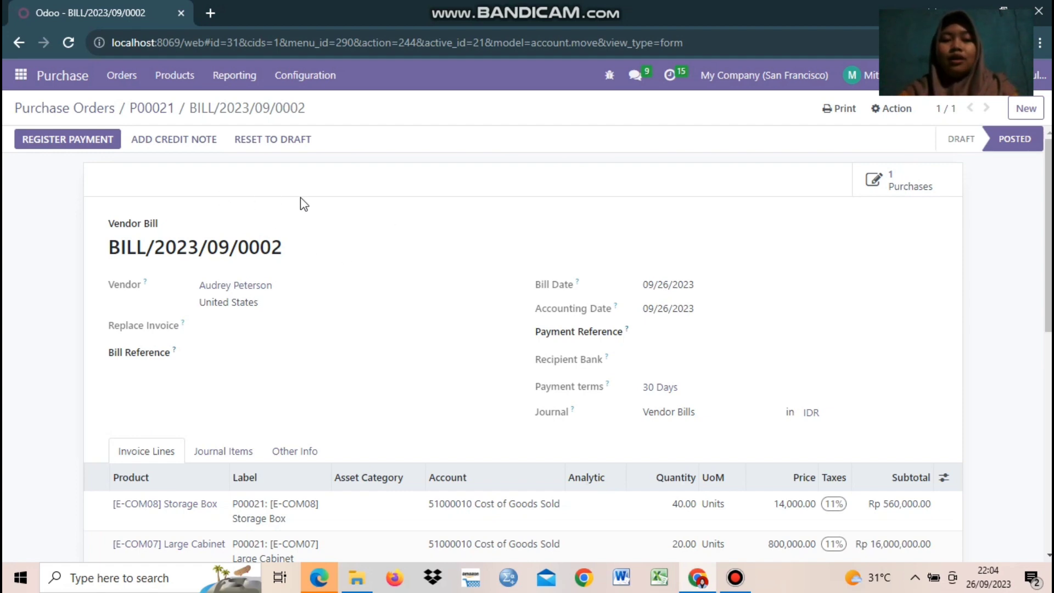
{"action": "scroll", "coordinate": [443, 379], "scroll_direction": "down", "scroll_amount": 5}
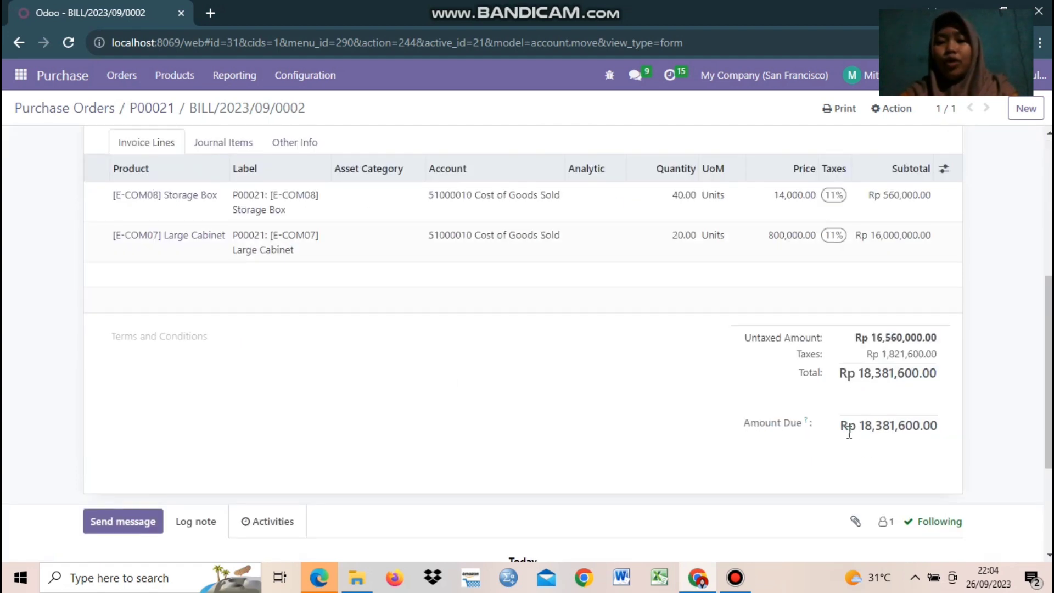
{"action": "left_click_drag", "start_coordinate": [847, 432], "coordinate": [952, 426]}
{"action": "left_click", "coordinate": [955, 437]}
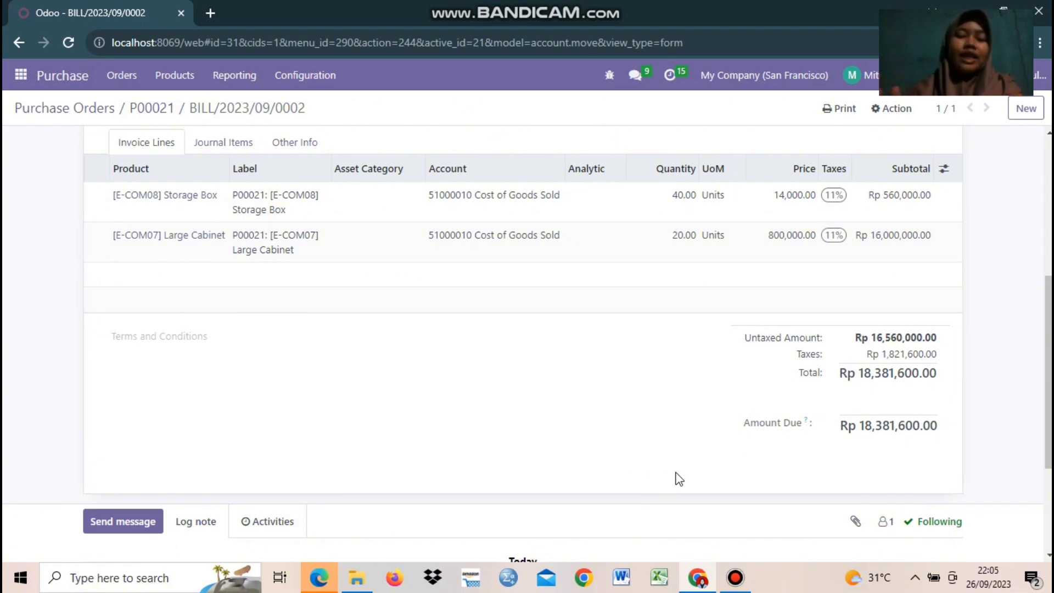
{"action": "scroll", "coordinate": [481, 423], "scroll_direction": "up", "scroll_amount": 5}
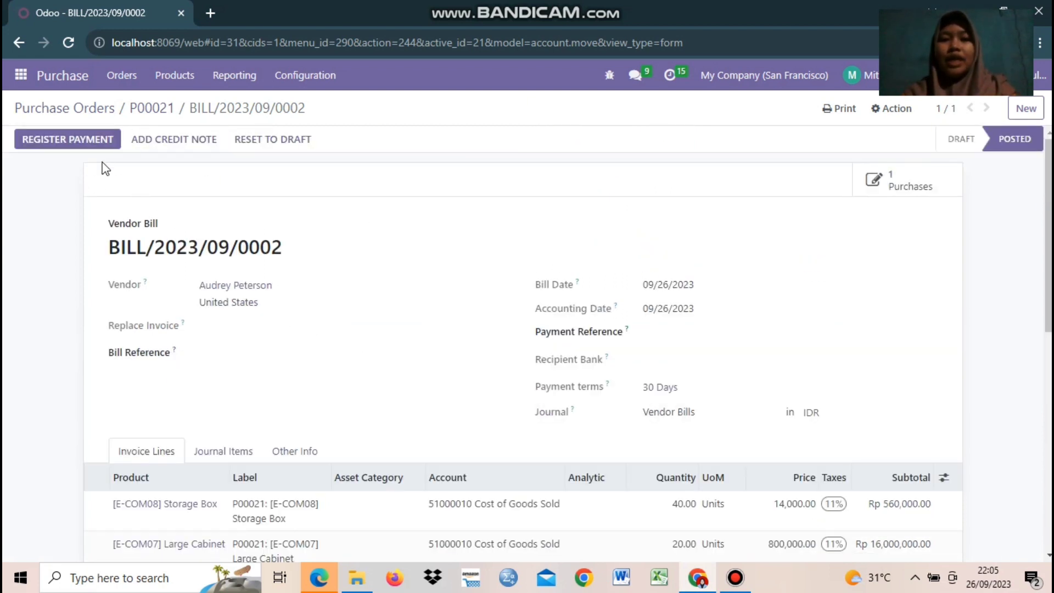
Step: Register a payment using the Bank journal and Manual method, leaving the recipient bank account empty
{"action": "left_click", "coordinate": [91, 140]}
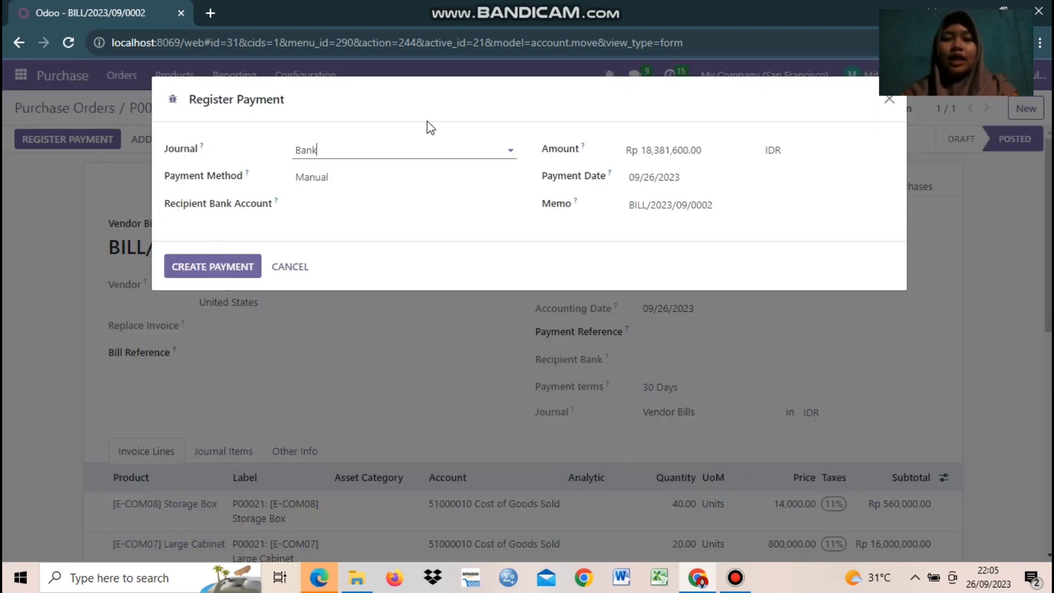
{"action": "left_click", "coordinate": [504, 149]}
{"action": "left_click", "coordinate": [467, 163]}
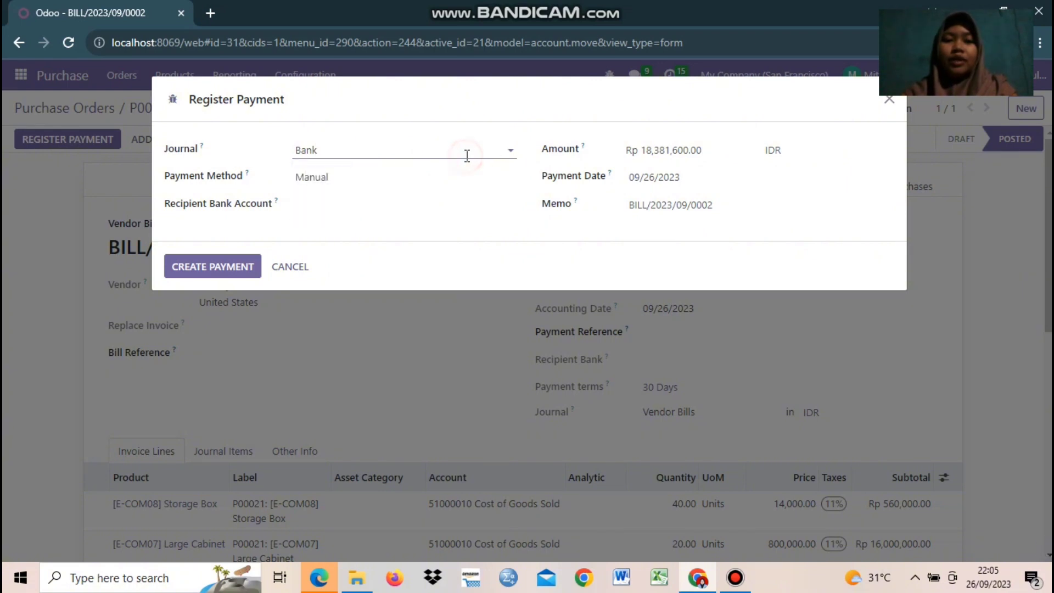
{"action": "left_click", "coordinate": [339, 179]}
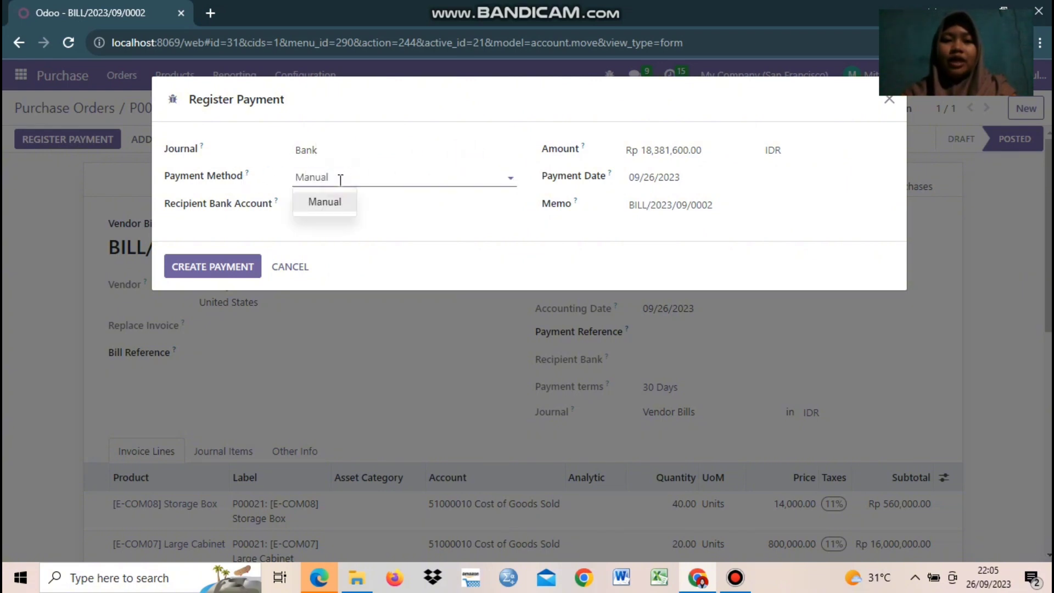
{"action": "left_click", "coordinate": [337, 178]}
{"action": "left_click", "coordinate": [325, 213]}
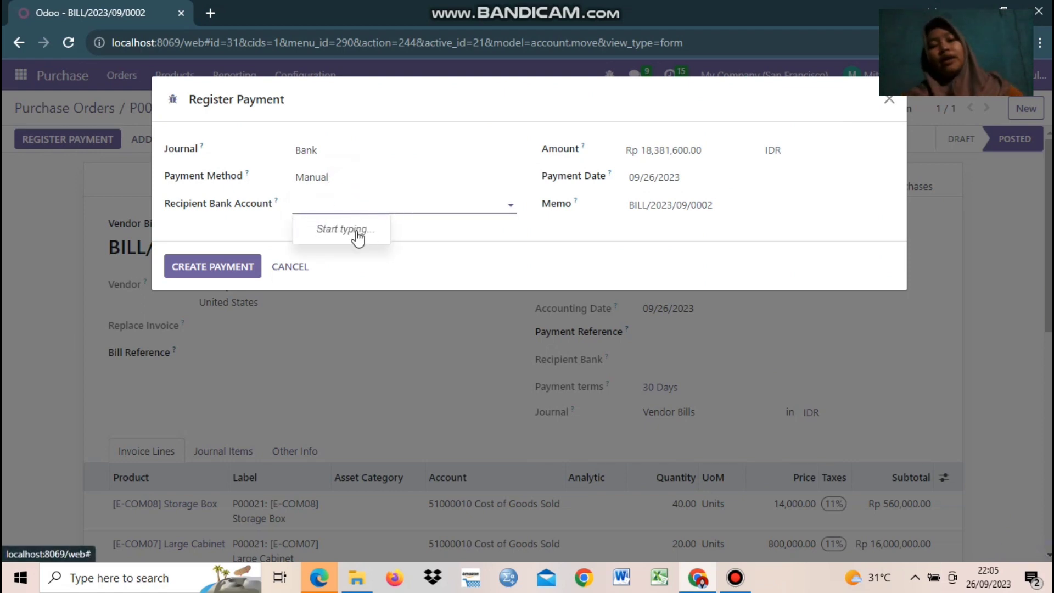
{"action": "left_click", "coordinate": [471, 204]}
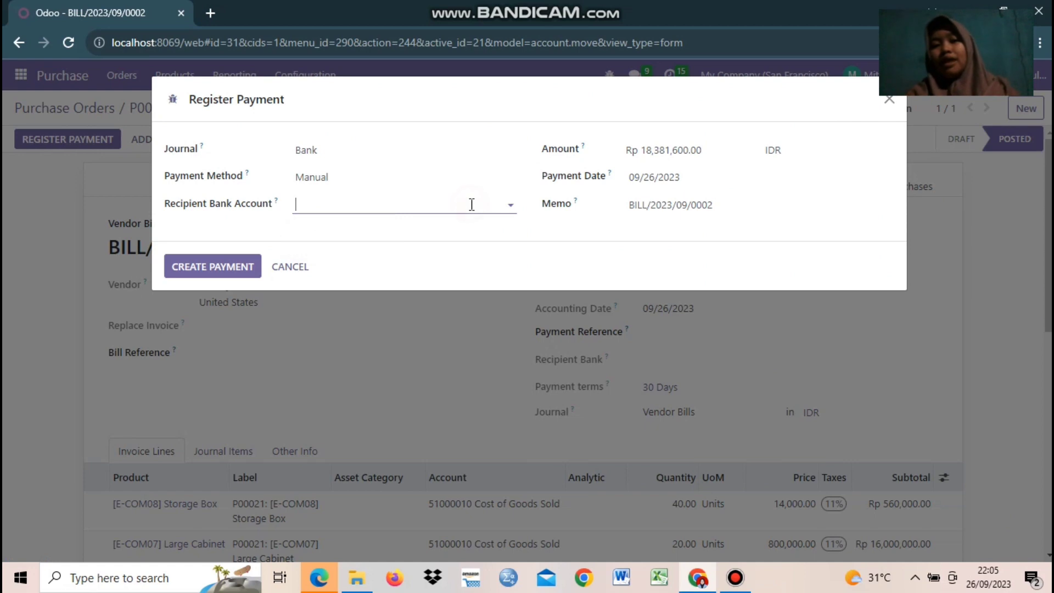
Step: Select the payment amount in the Register Payment dialog for editing
{"action": "left_click", "coordinate": [686, 150]}
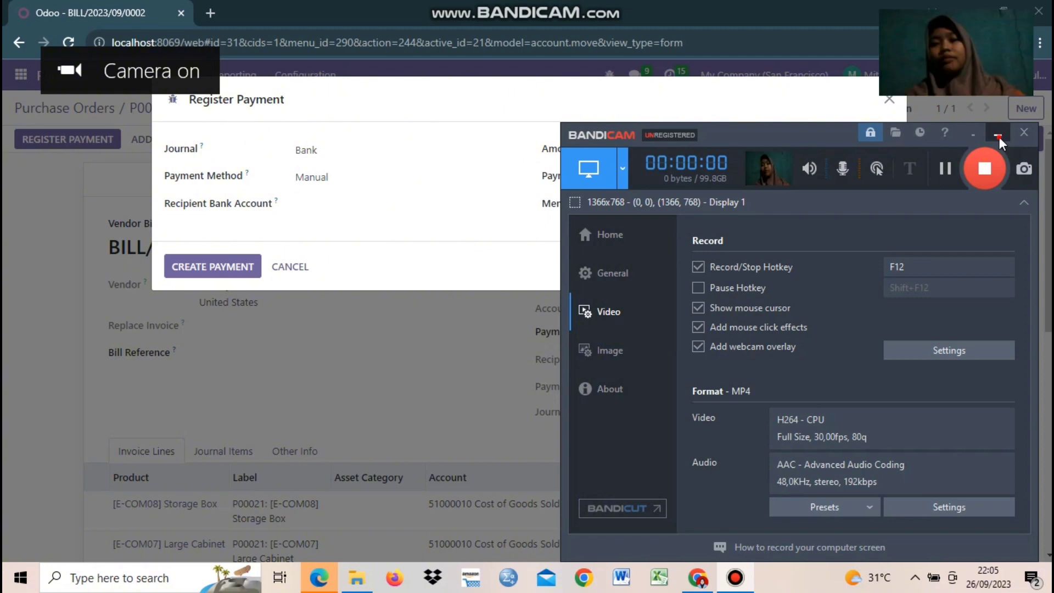
{"action": "left_click", "coordinate": [997, 138]}
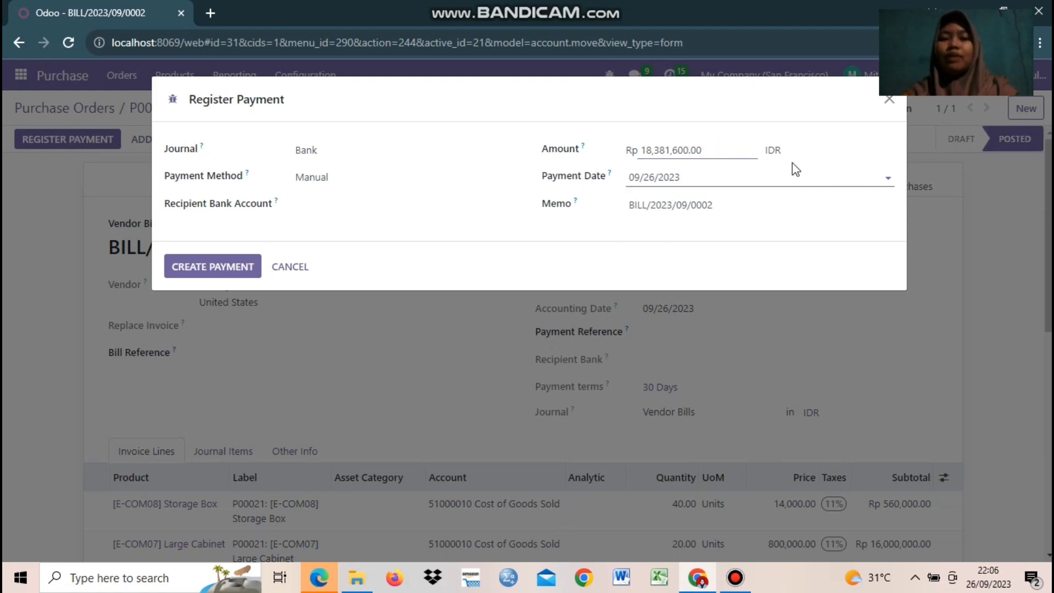
{"action": "left_click_drag", "start_coordinate": [718, 151], "coordinate": [622, 158]}
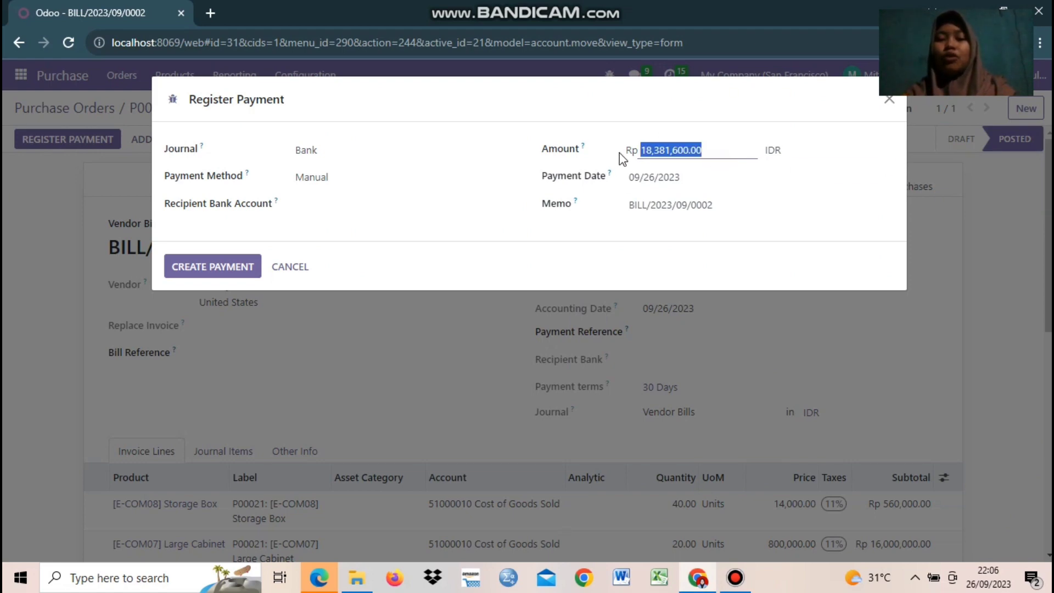
{"action": "left_click", "coordinate": [719, 153]}
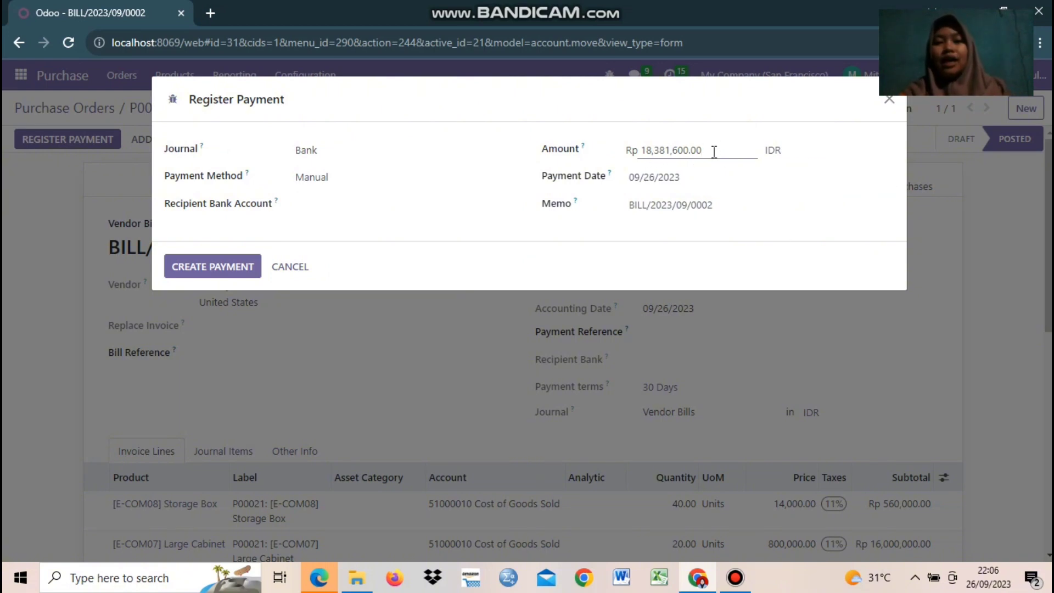
{"action": "left_click_drag", "start_coordinate": [713, 151], "coordinate": [638, 157]}
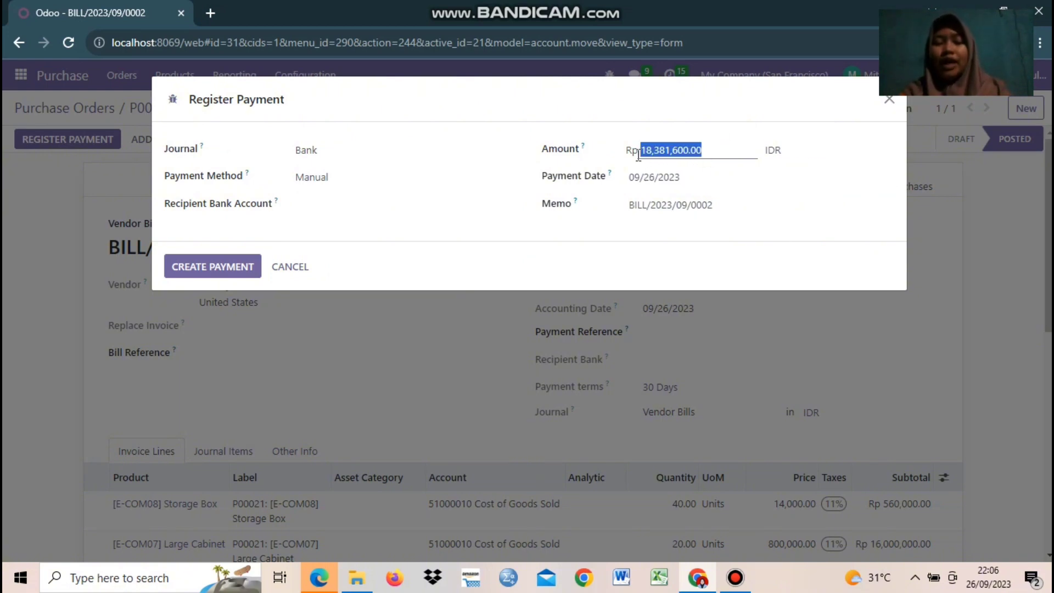
{"action": "left_click_drag", "start_coordinate": [732, 147], "coordinate": [651, 152]}
Step: Correct the payment amount from 10,381,600.00 to 18,381,600.00
{"action": "left_click", "coordinate": [687, 150]}
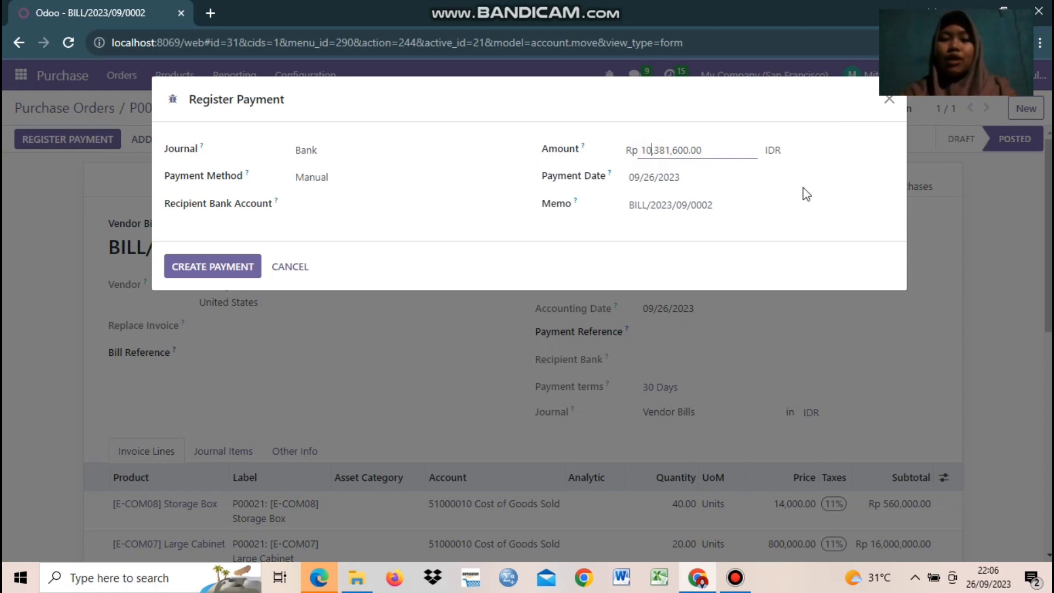
{"action": "left_click", "coordinate": [822, 177]}
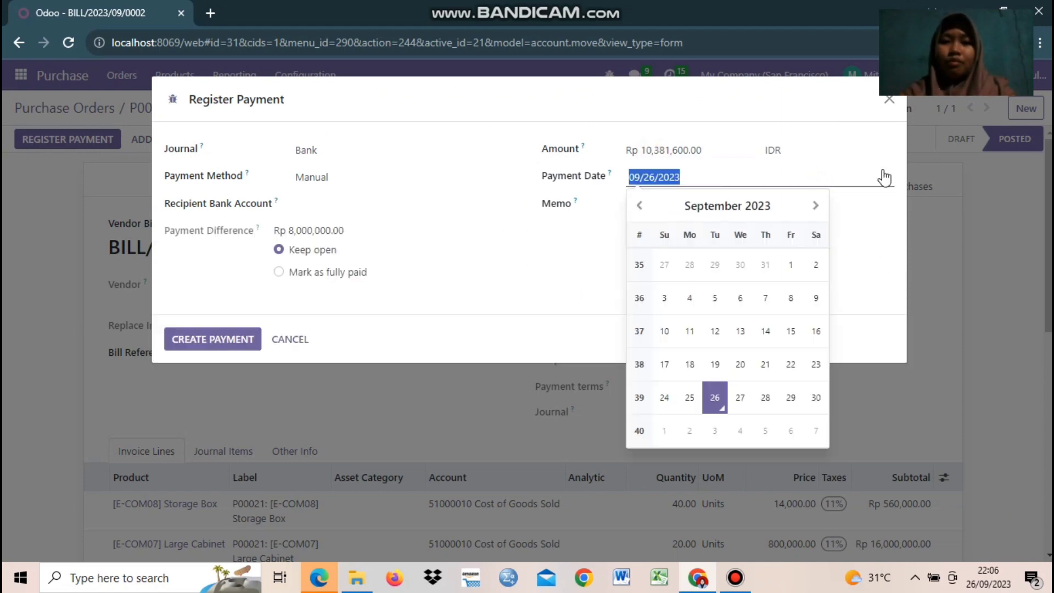
{"action": "left_click", "coordinate": [882, 149]}
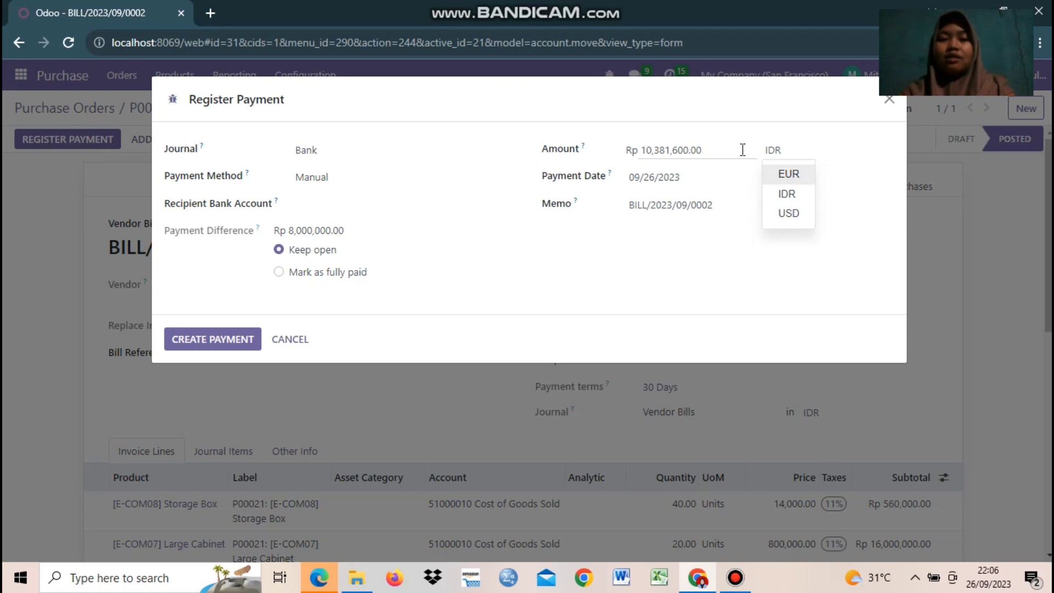
{"action": "left_click", "coordinate": [719, 148]}
{"action": "double_click", "coordinate": [719, 148]}
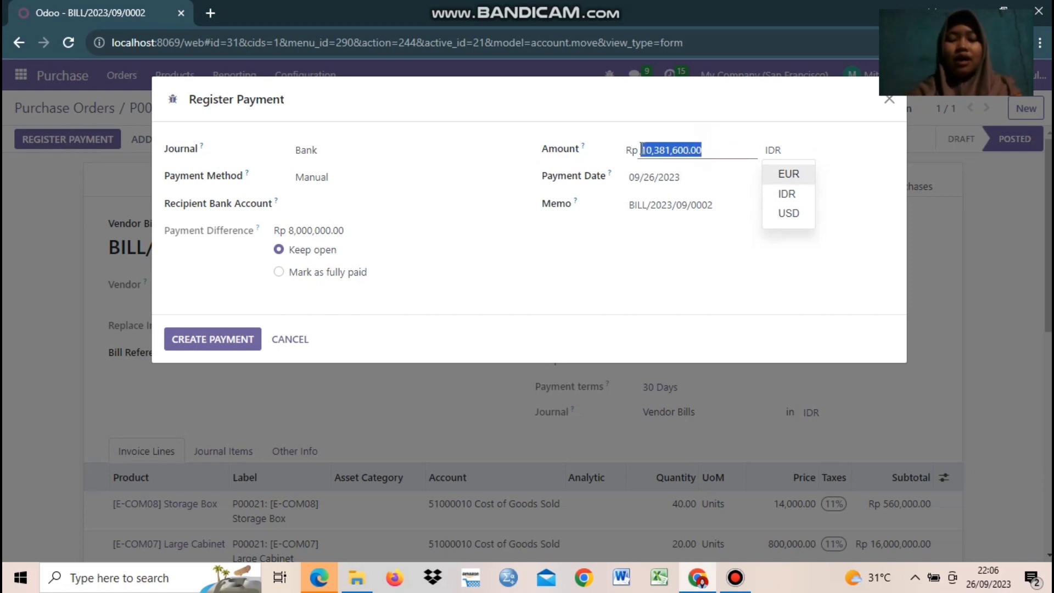
{"action": "left_click", "coordinate": [655, 152]}
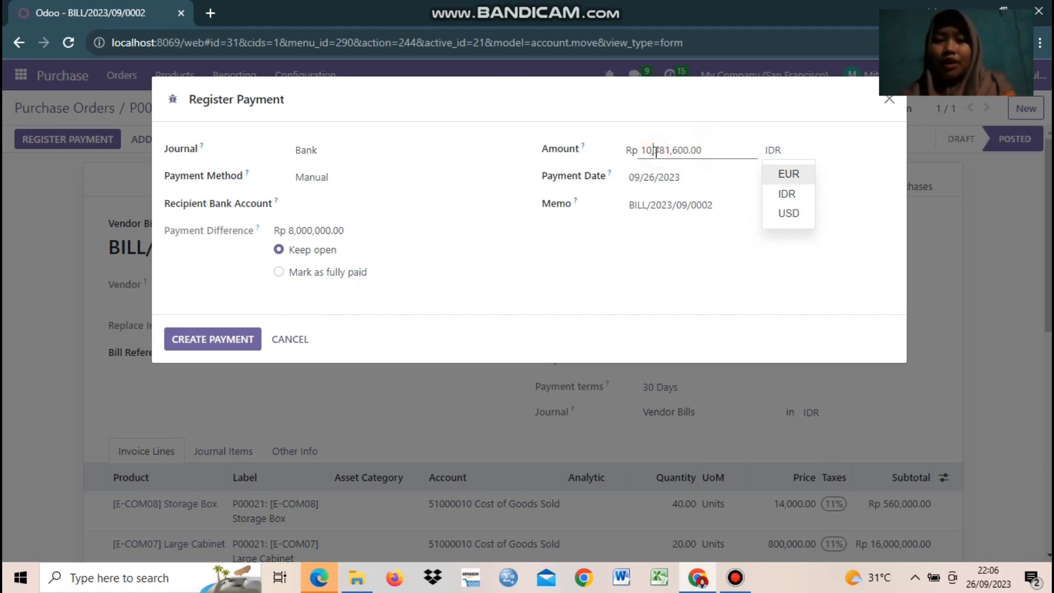
{"action": "key", "text": "BackSpace"}
{"action": "type", "text": "8"}
{"action": "key", "text": "BackSpace"}
{"action": "key", "text": "BackSpace"}
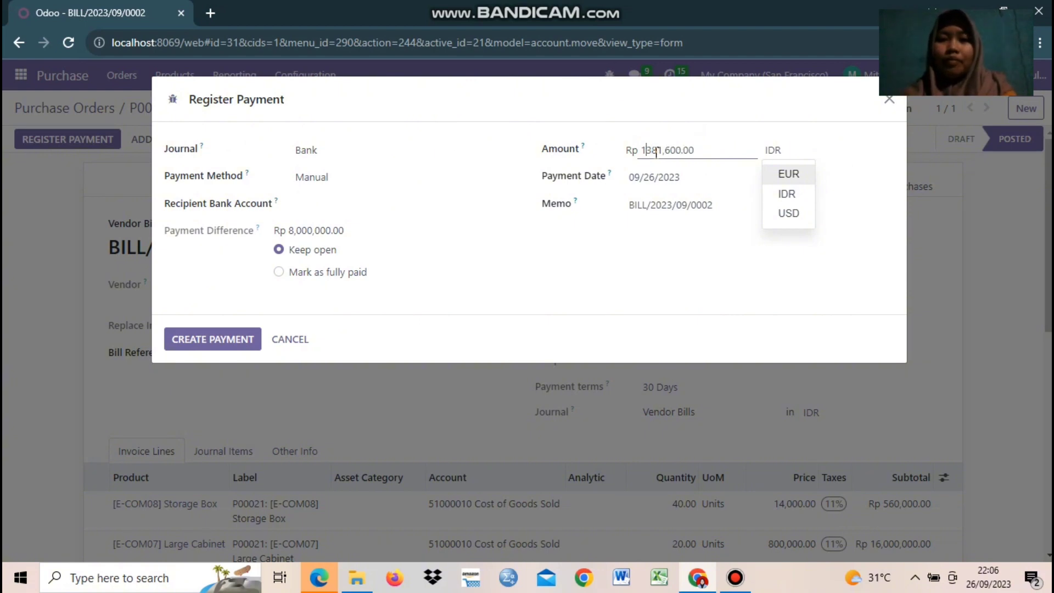
{"action": "type", "text": "8"}
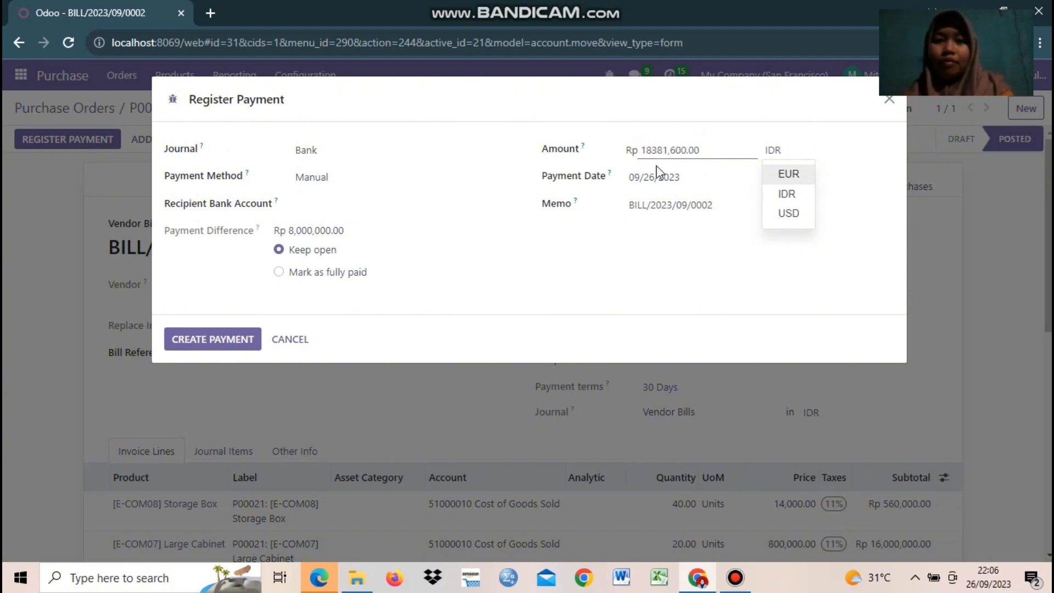
{"action": "left_click", "coordinate": [711, 311]}
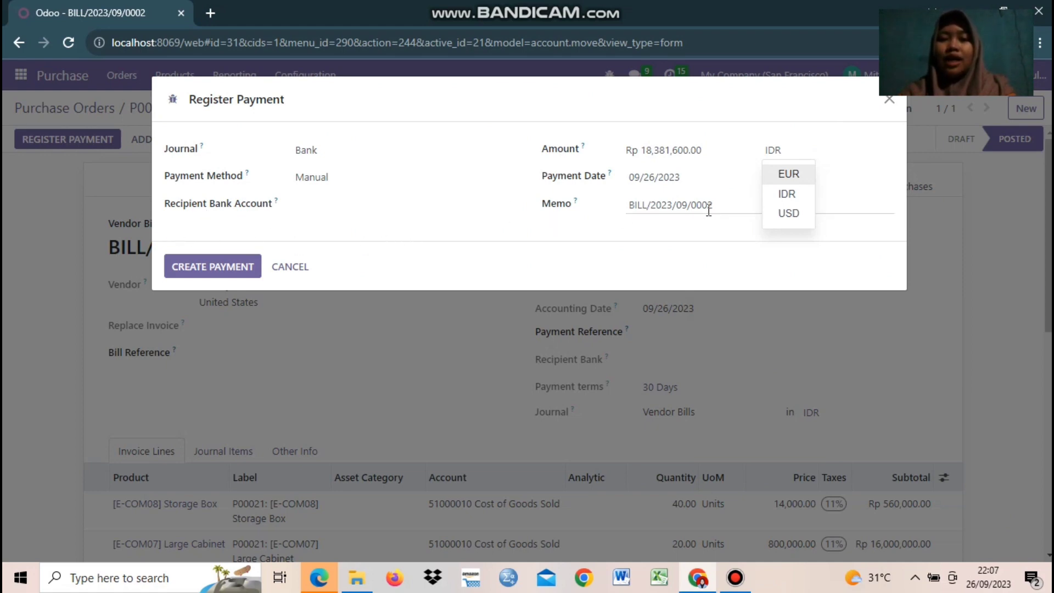
Step: Leave the payment date unchanged and keep IDR as the payment currency
{"action": "left_click", "coordinate": [877, 186]}
{"action": "left_click", "coordinate": [880, 132]}
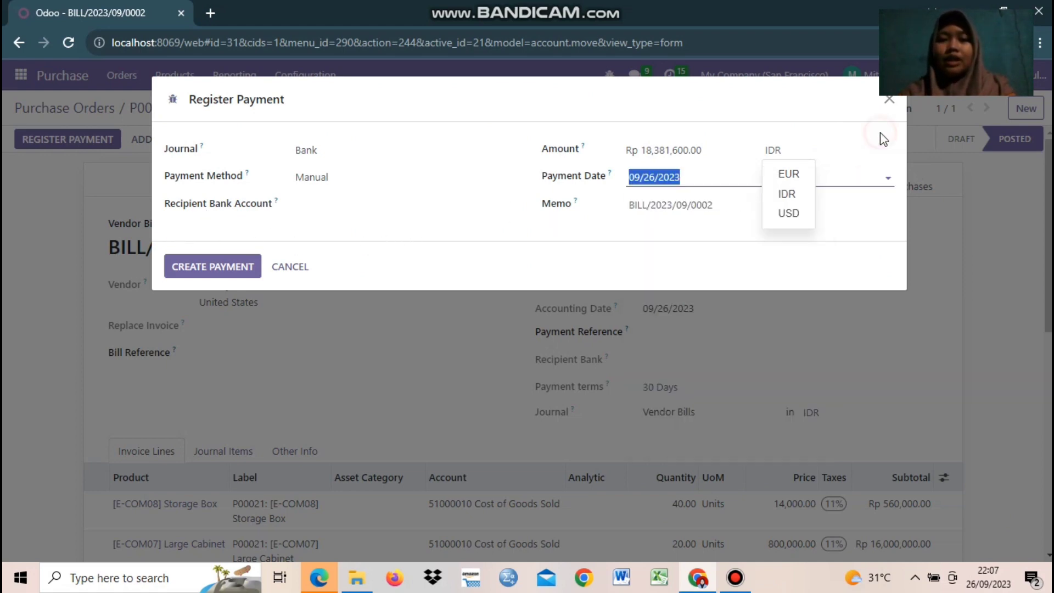
{"action": "left_click", "coordinate": [593, 116]}
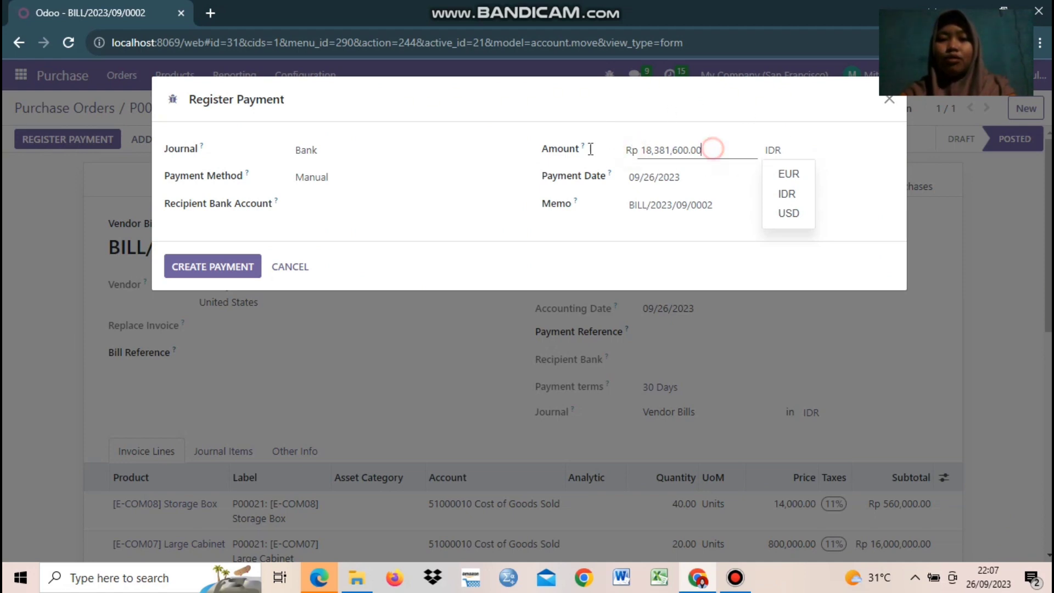
{"action": "left_click_drag", "start_coordinate": [713, 150], "coordinate": [581, 154]}
{"action": "left_click", "coordinate": [781, 194]}
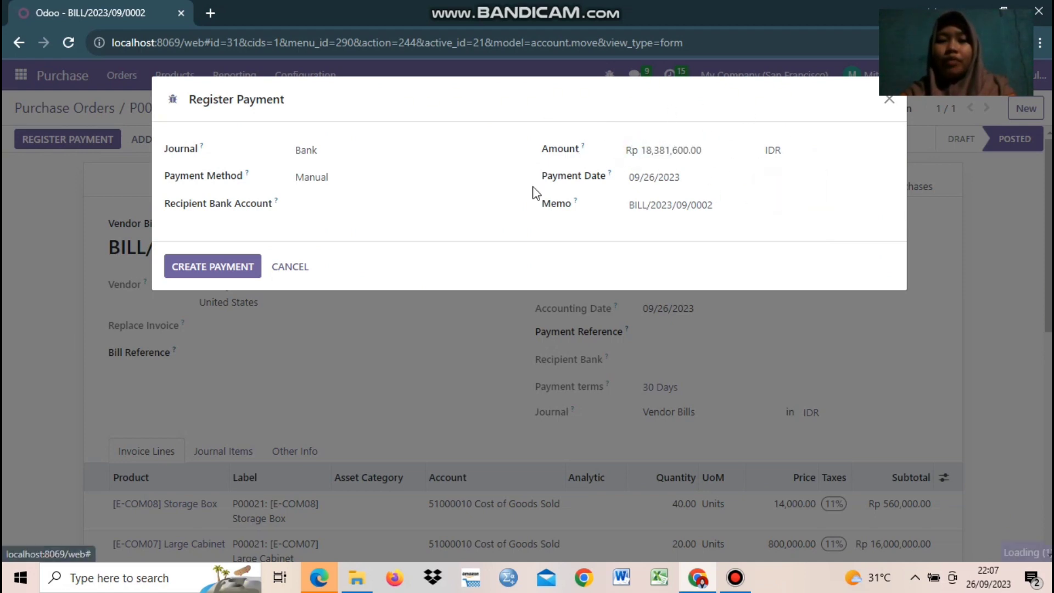
Step: Create the payment and check the bill now shows In Payment with Rp 0.00 due
{"action": "left_click", "coordinate": [189, 269]}
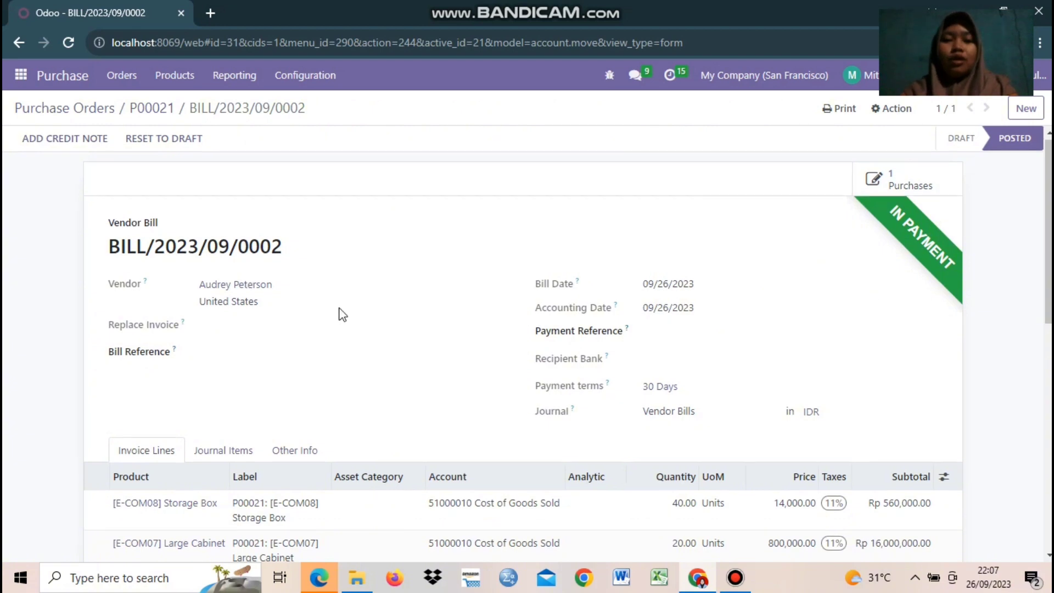
{"action": "scroll", "coordinate": [341, 316], "scroll_direction": "down", "scroll_amount": 10}
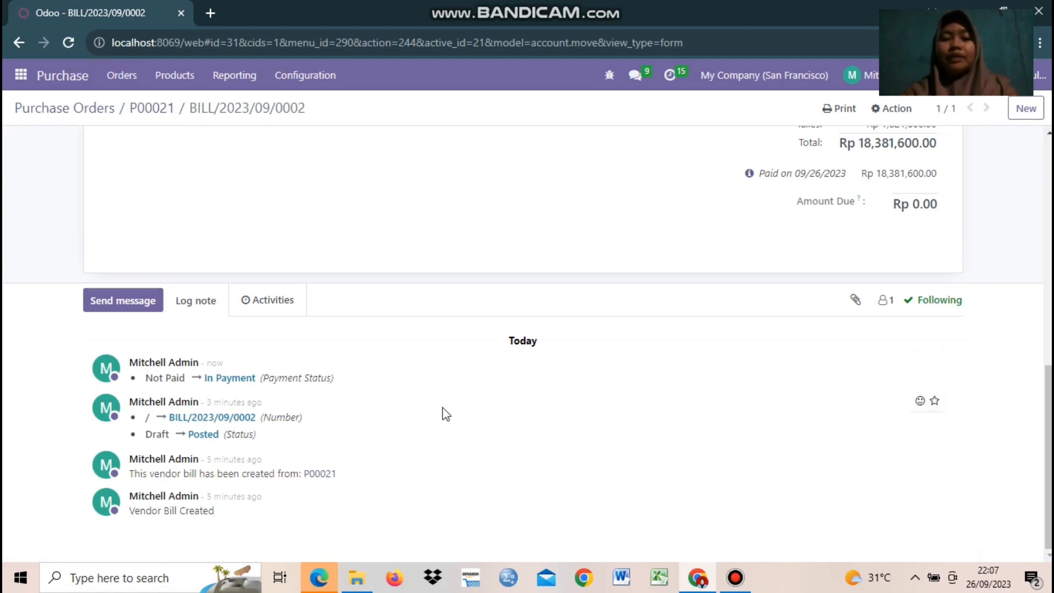
{"action": "scroll", "coordinate": [642, 430], "scroll_direction": "up", "scroll_amount": 10}
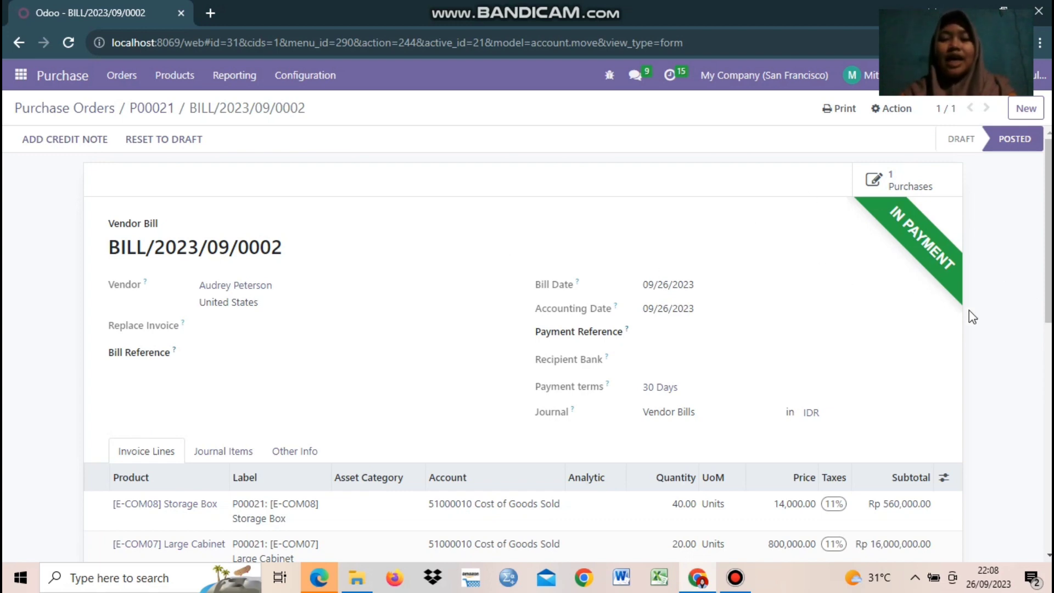
{"action": "mouse_move", "coordinate": [1048, 230]}
{"action": "left_mouse_down"}
{"action": "mouse_move", "coordinate": [1048, 458]}
{"action": "mouse_move", "coordinate": [1048, 231]}
{"action": "left_mouse_up"}
Step: Switch to Accounting and open the Vendor Bills journal via Configuration > Journals
{"action": "left_click", "coordinate": [21, 75]}
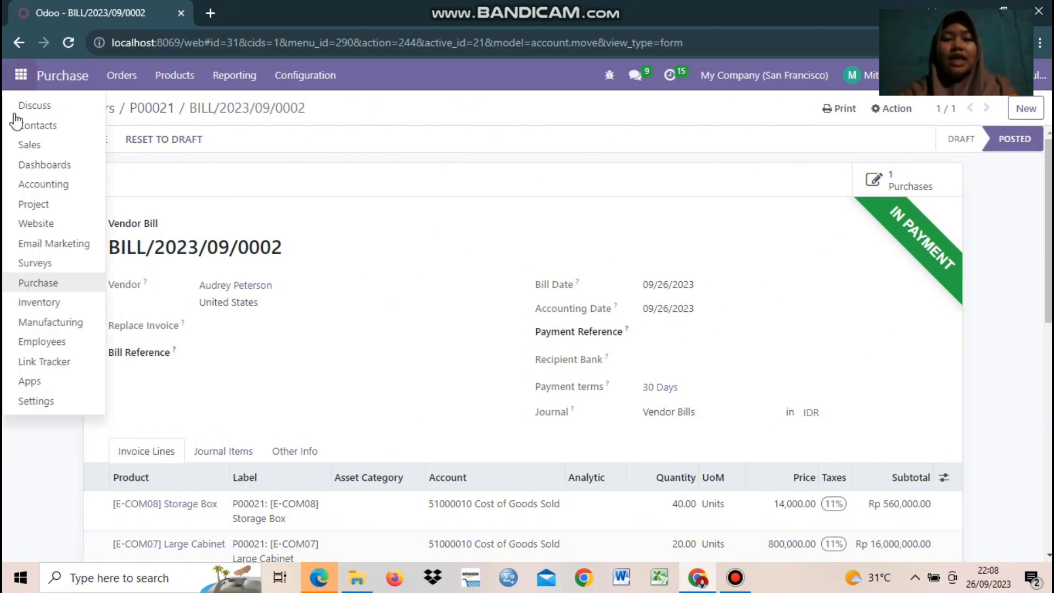
{"action": "left_click", "coordinate": [22, 184]}
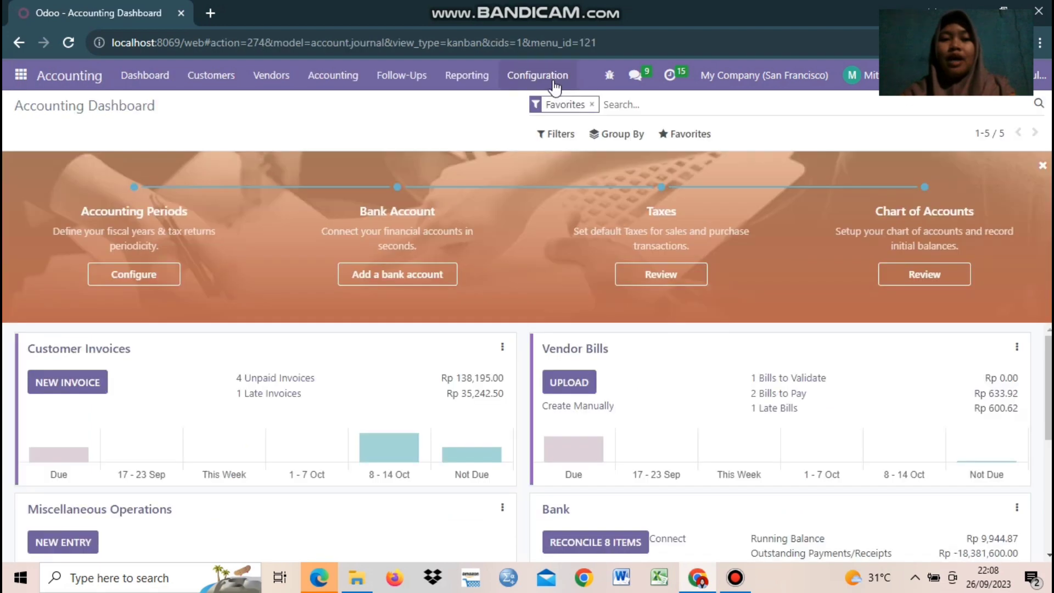
{"action": "left_click", "coordinate": [553, 78]}
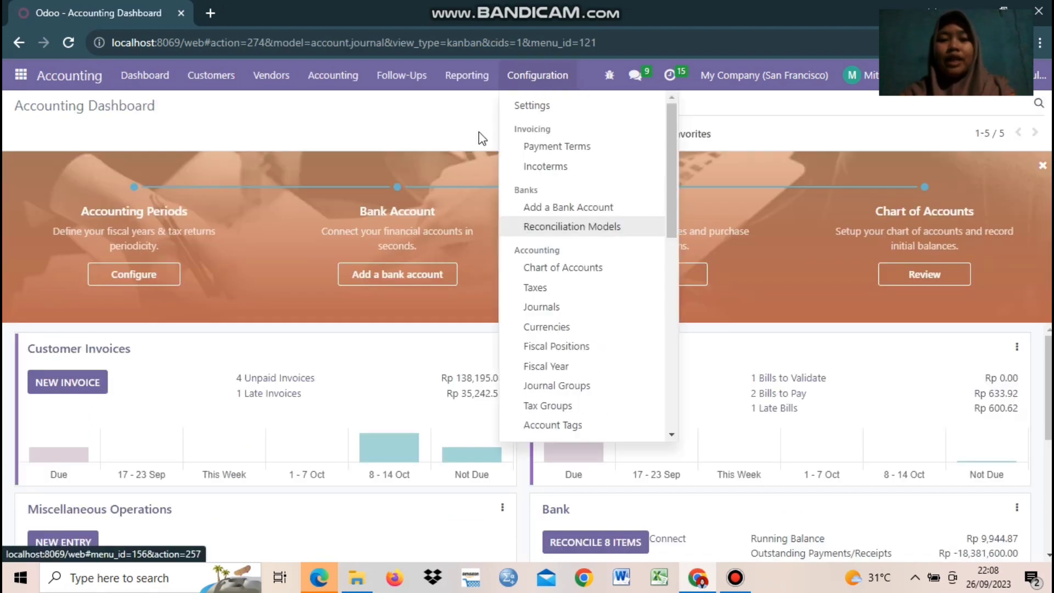
{"action": "left_click", "coordinate": [445, 127]}
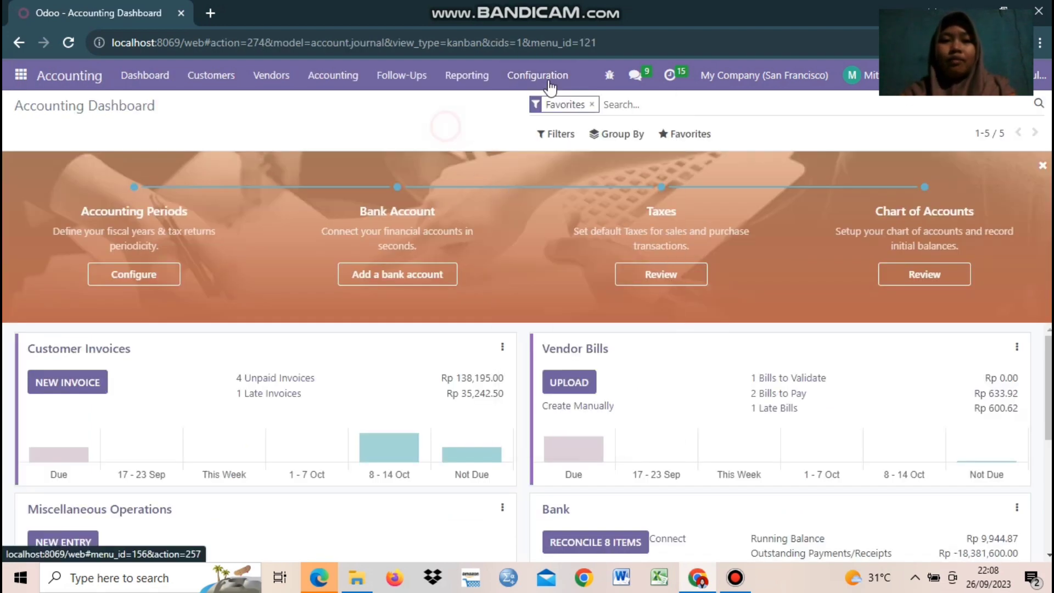
{"action": "left_click", "coordinate": [519, 81]}
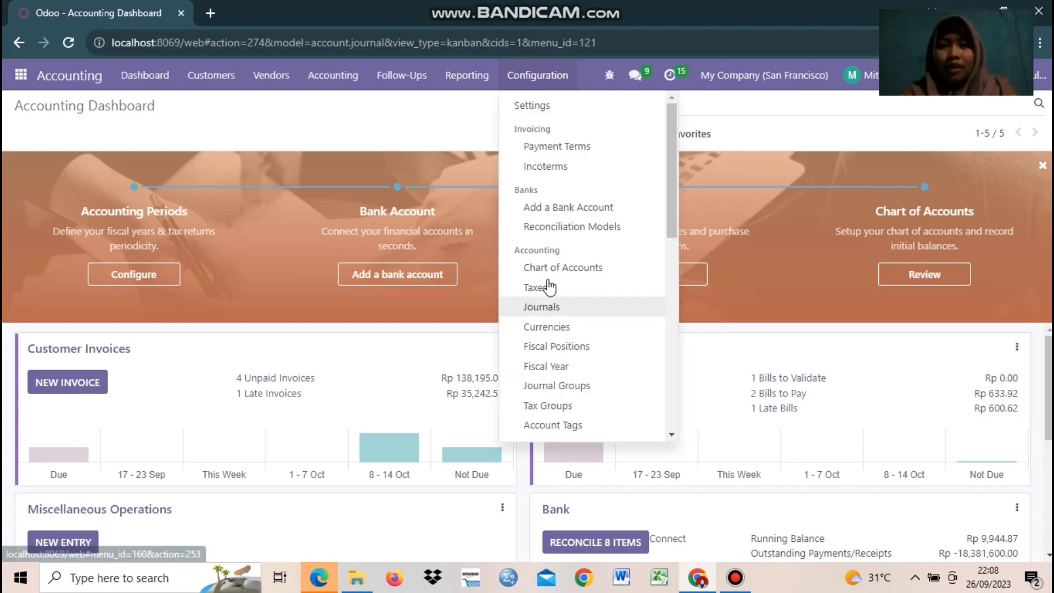
{"action": "left_click", "coordinate": [544, 308]}
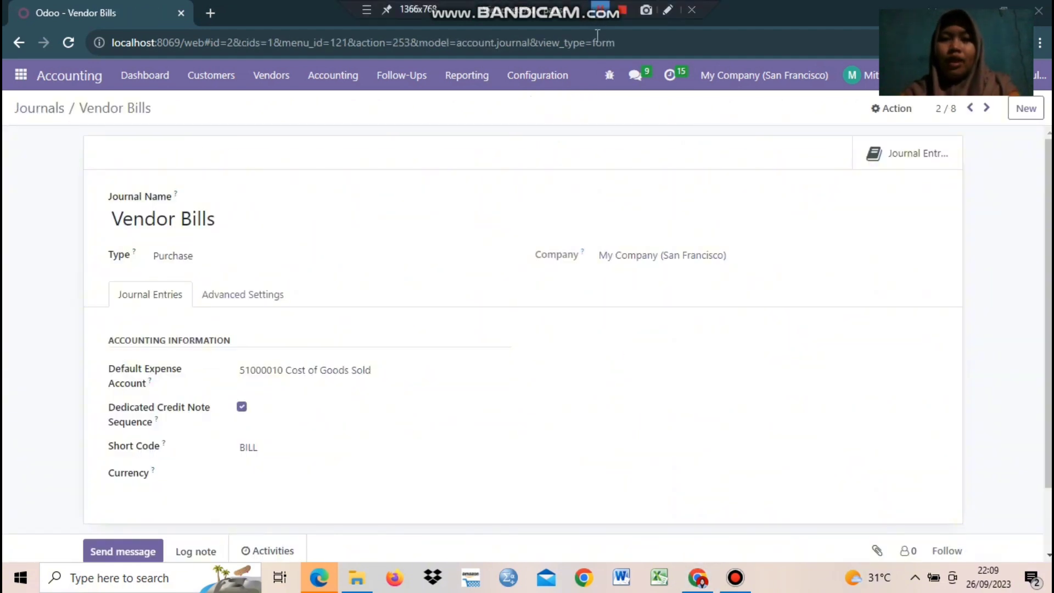
{"action": "left_click", "coordinate": [524, 76]}
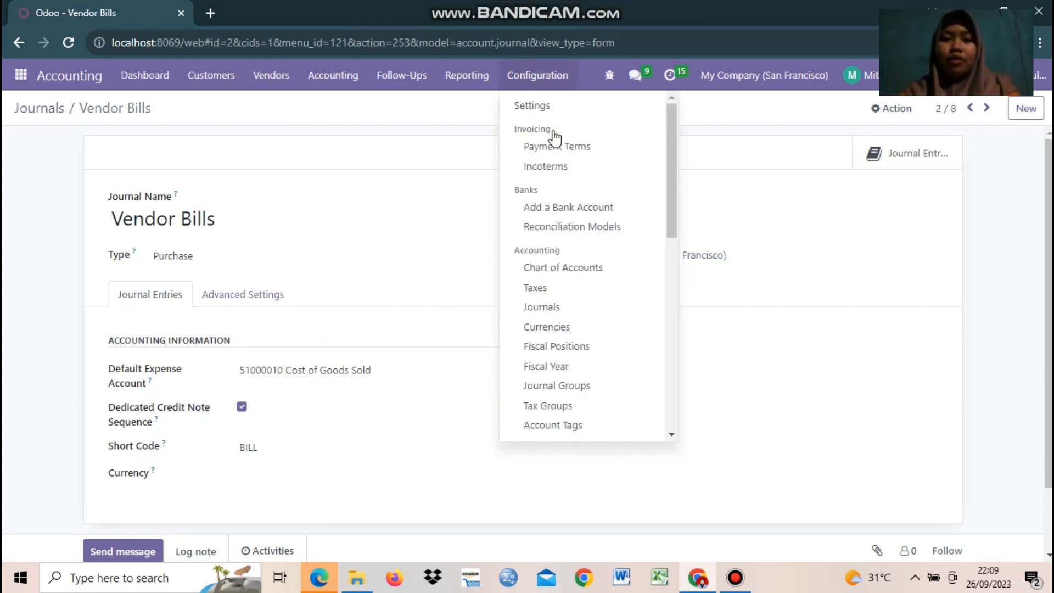
{"action": "left_click", "coordinate": [347, 176]}
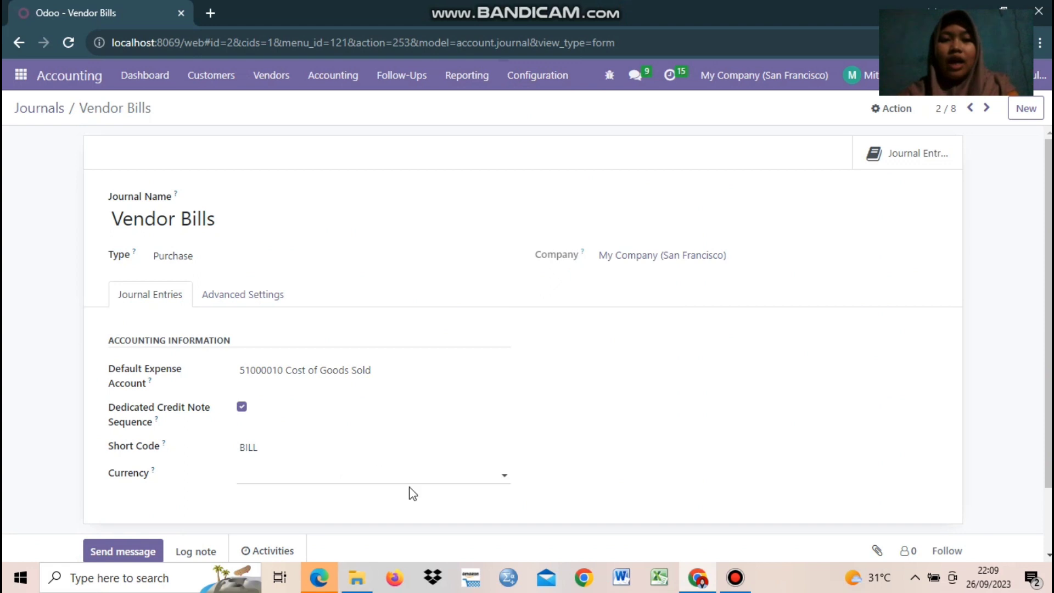
{"action": "scroll", "coordinate": [413, 493], "scroll_direction": "down", "scroll_amount": 2}
{"action": "scroll", "coordinate": [411, 488], "scroll_direction": "up", "scroll_amount": 2}
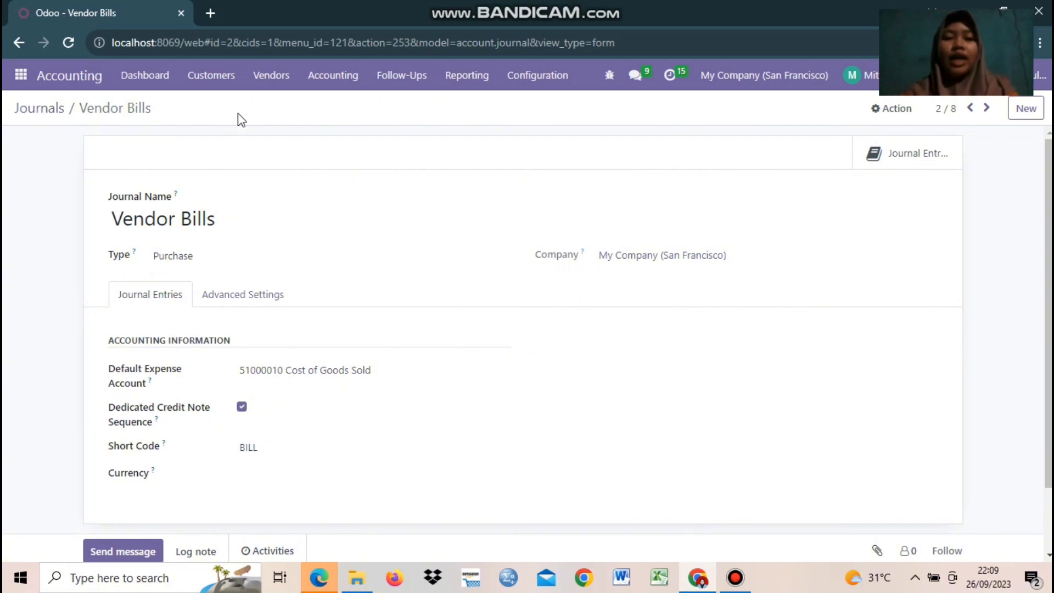
{"action": "left_click", "coordinate": [340, 77]}
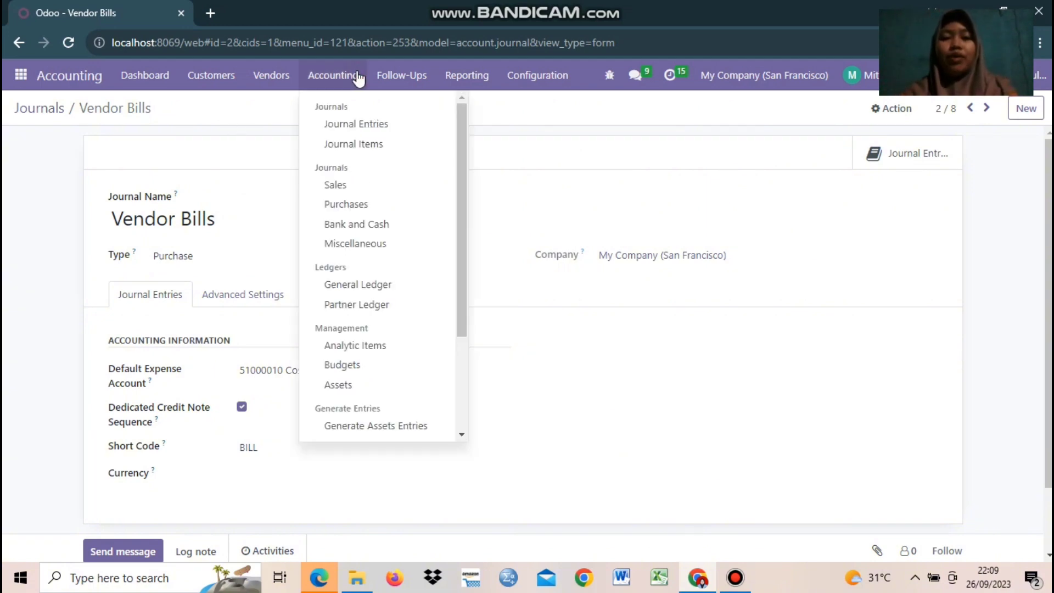
Step: List the journal entries and open the BILL/2023/09/0002 entry
{"action": "left_click", "coordinate": [362, 127]}
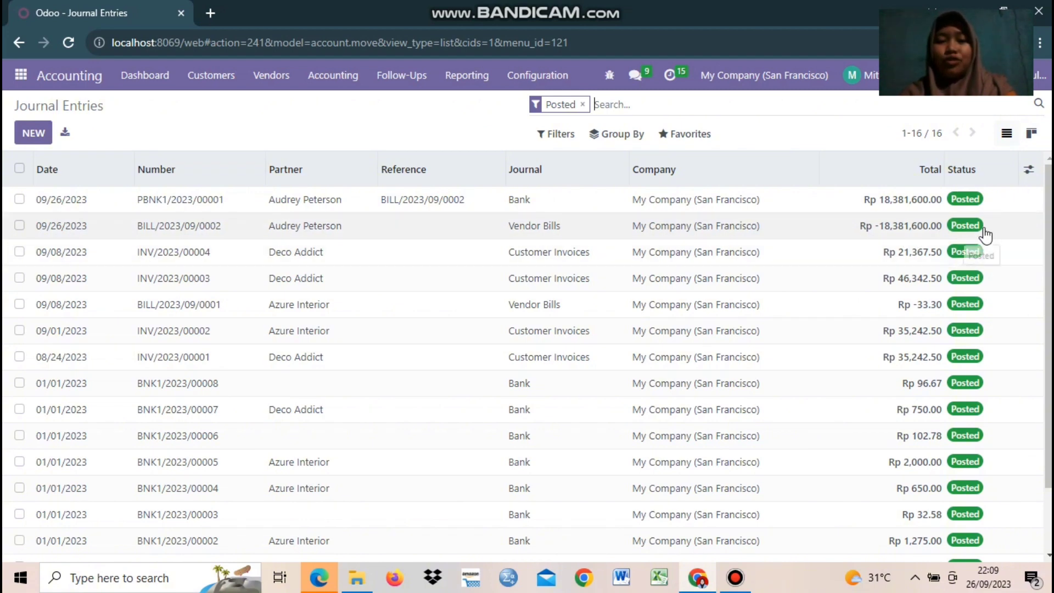
{"action": "double_click", "coordinate": [310, 228]}
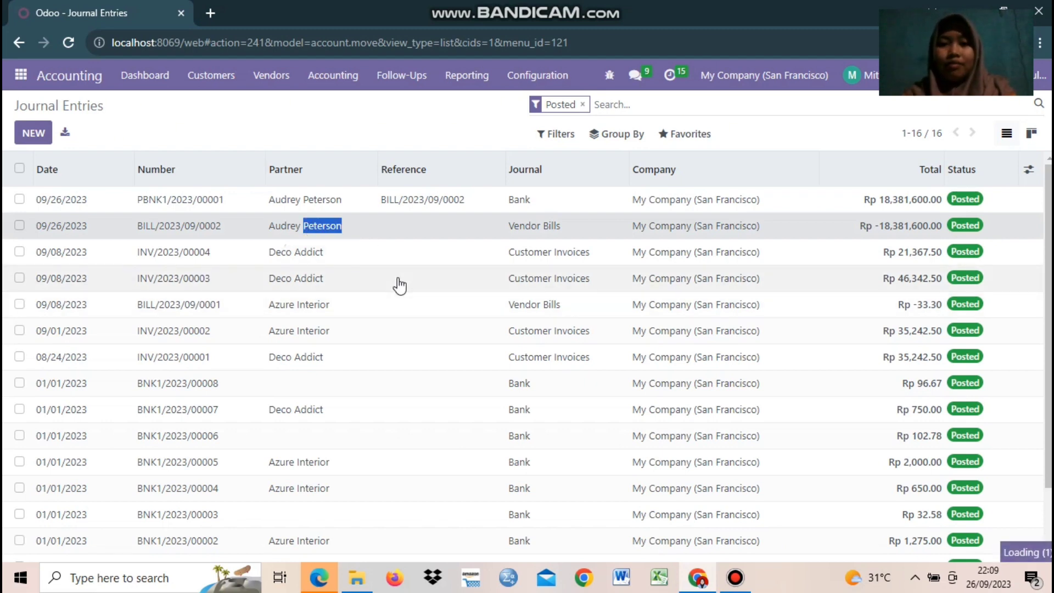
Step: Check BILL/2023/09/0002's journal items: Cost of Goods Sold, VAT Purchase, and the 21100010 credit
{"action": "scroll", "coordinate": [418, 355], "scroll_direction": "down", "scroll_amount": 1}
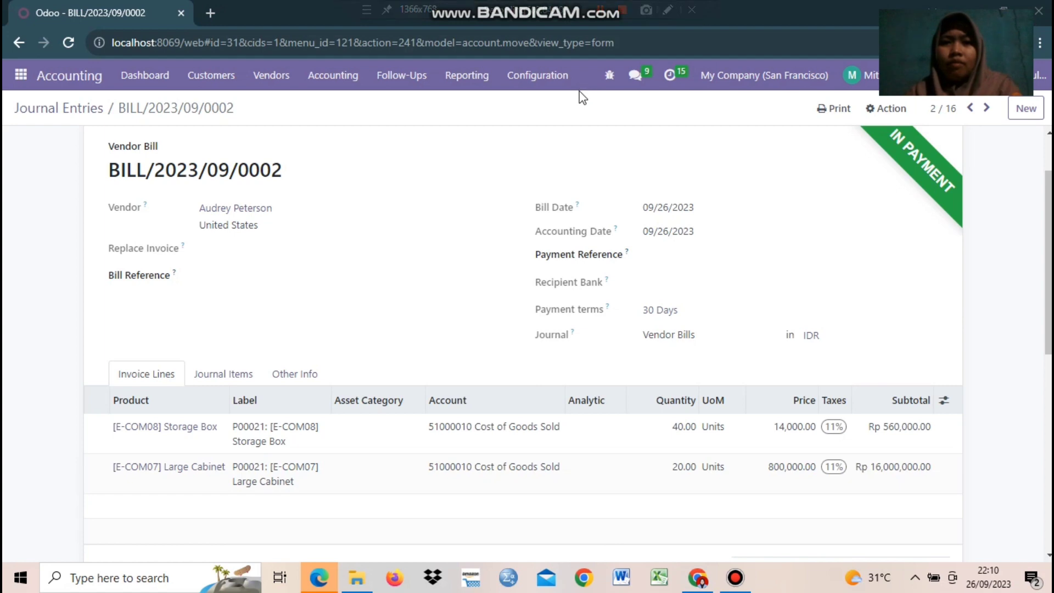
{"action": "scroll", "coordinate": [233, 304], "scroll_direction": "down", "scroll_amount": 1}
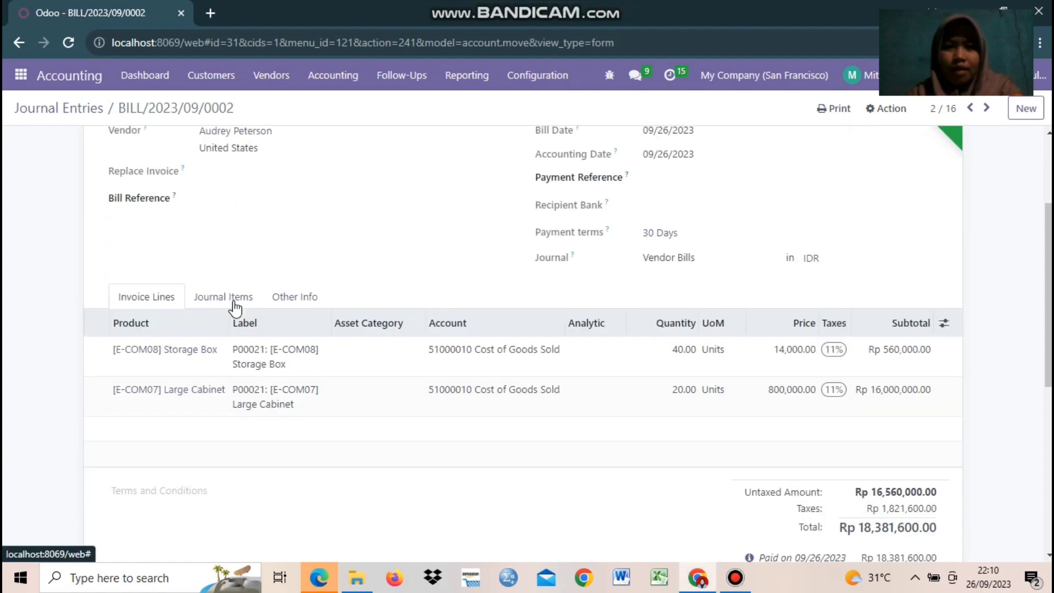
{"action": "left_click", "coordinate": [220, 301]}
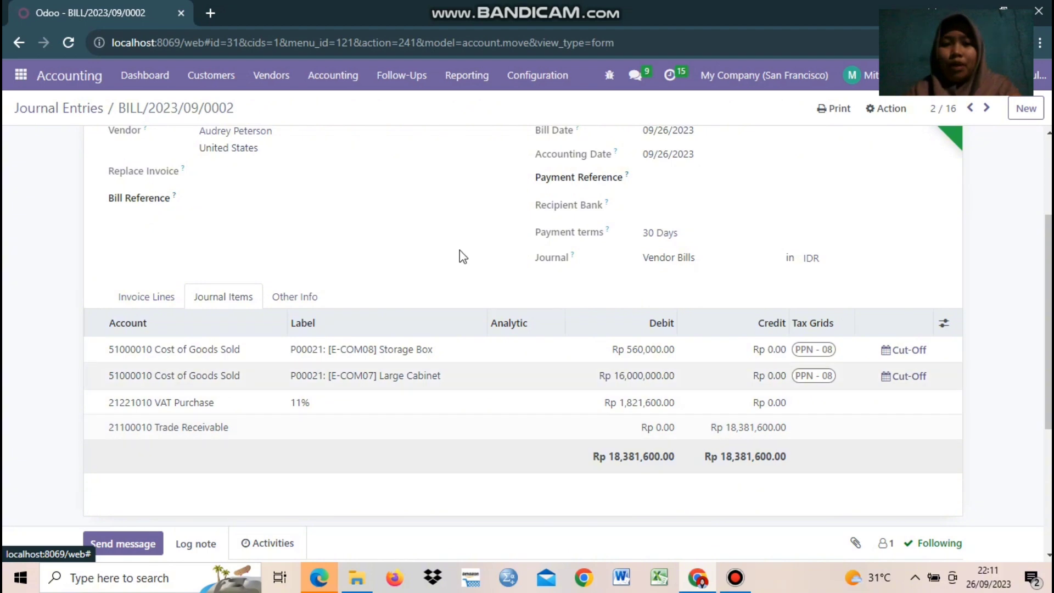
{"action": "scroll", "coordinate": [477, 261], "scroll_direction": "up", "scroll_amount": 3}
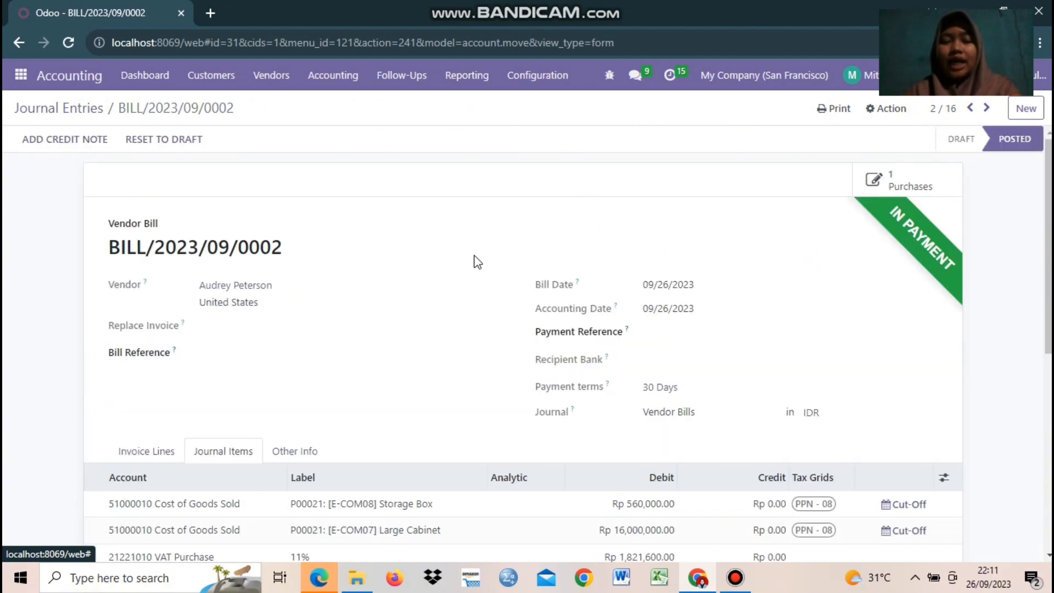